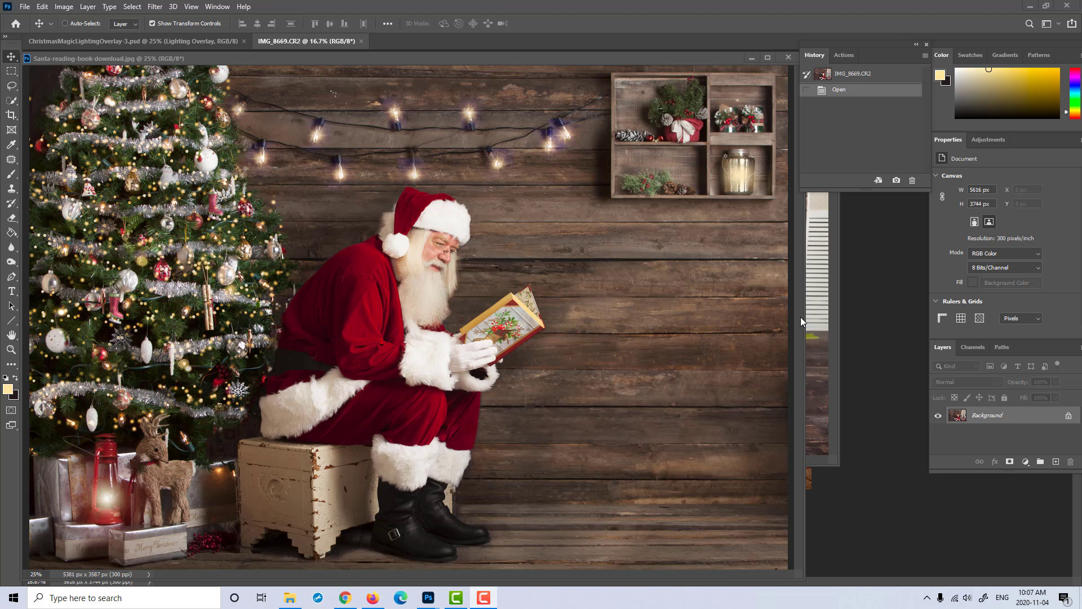
# Step: Bring the IMG_8282.CR2 window in front of the Santa backdrop and enlarge it with the girl and chair at about 20.5% zoom
pyautogui.click(836, 355)
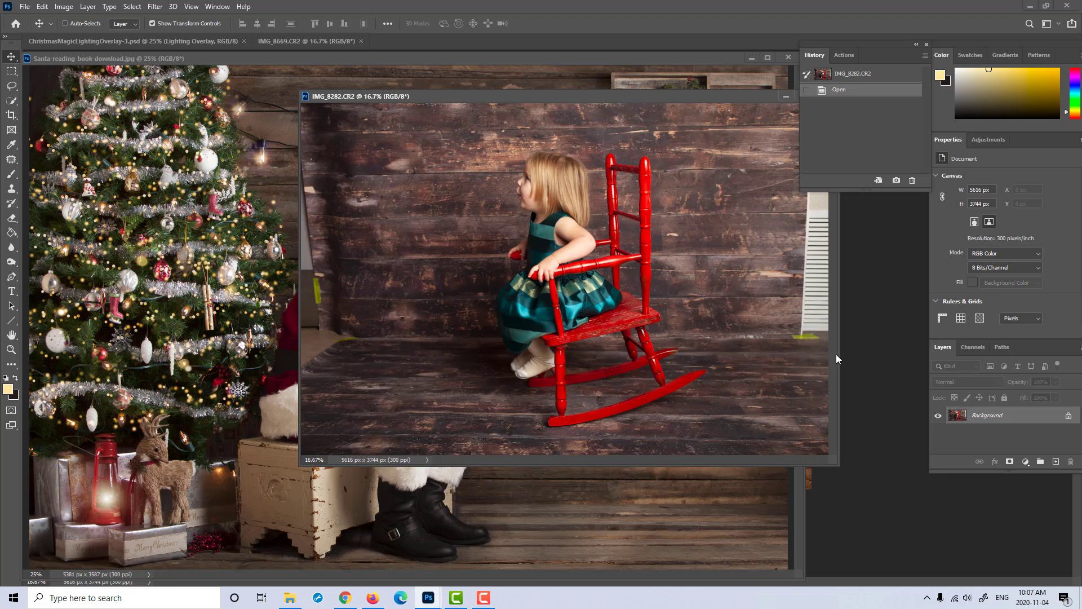
pyautogui.moveTo(555, 99); pyautogui.dragTo(460, 144)
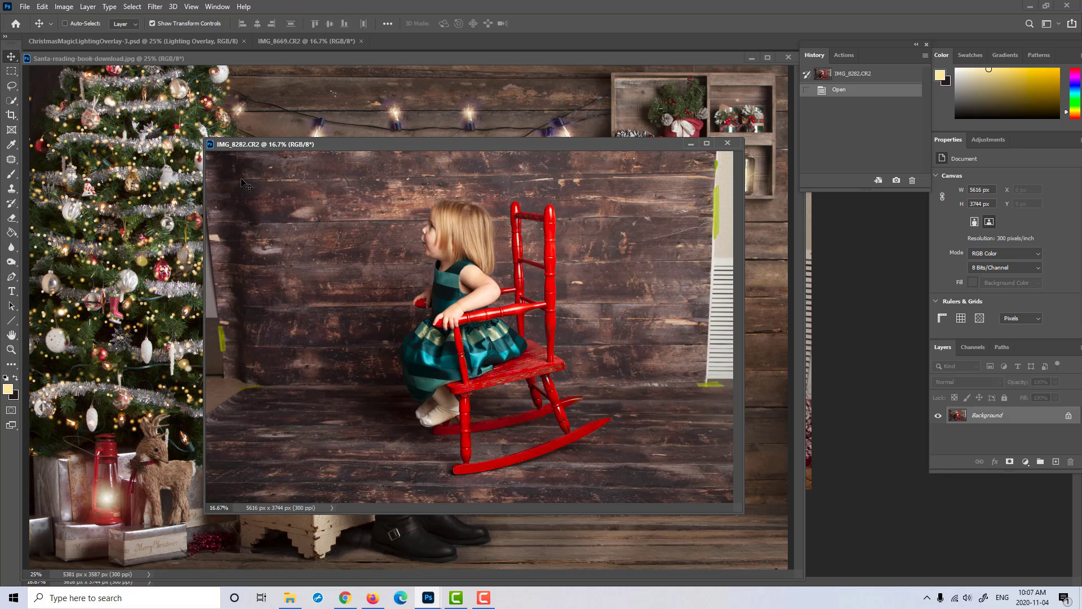
pyautogui.moveTo(303, 142); pyautogui.dragTo(409, 167)
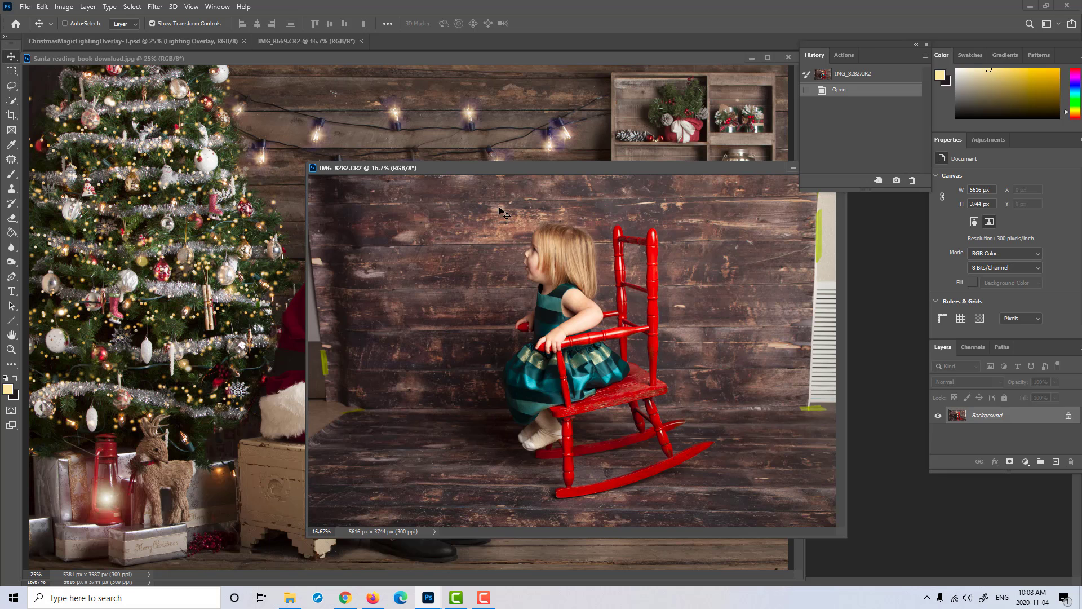
pyautogui.moveTo(471, 168); pyautogui.dragTo(436, 174)
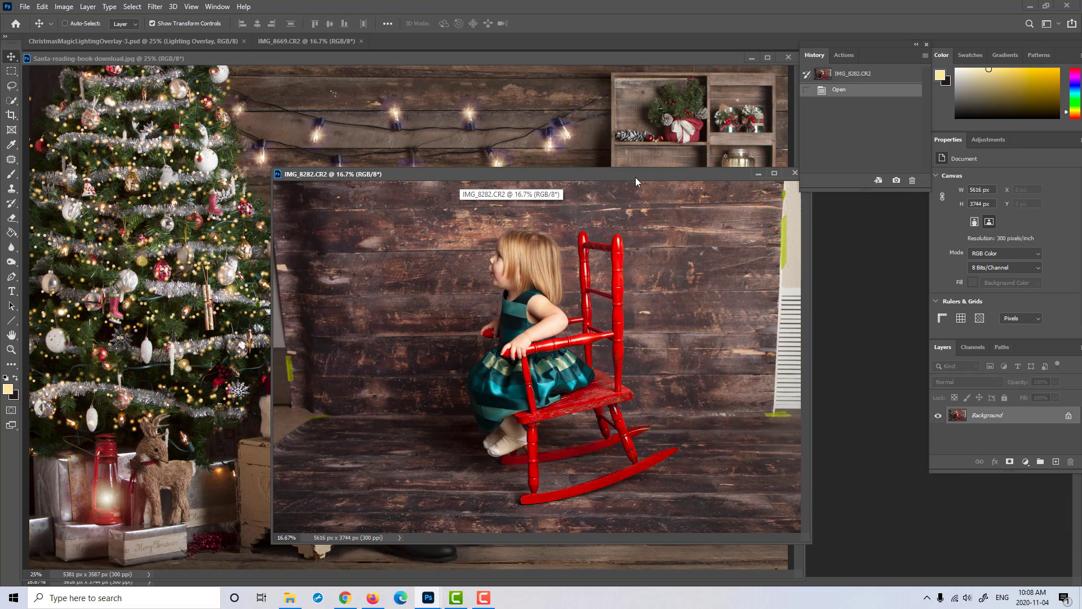
pyautogui.moveTo(635, 177); pyautogui.dragTo(773, 371)
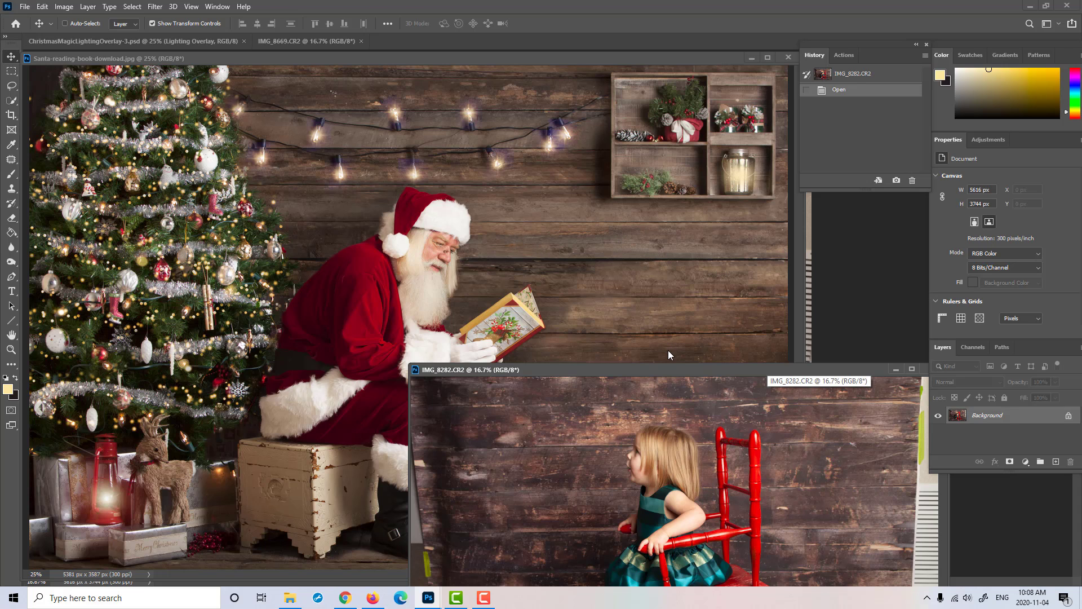
pyautogui.moveTo(663, 370); pyautogui.dragTo(582, 226)
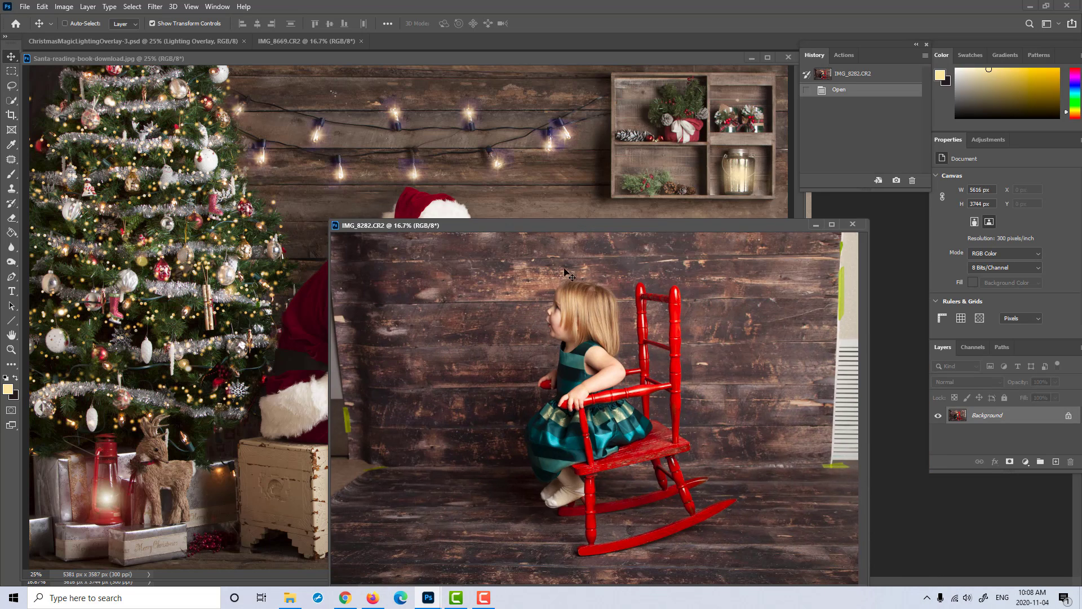
pyautogui.moveTo(624, 224); pyautogui.dragTo(593, 145)
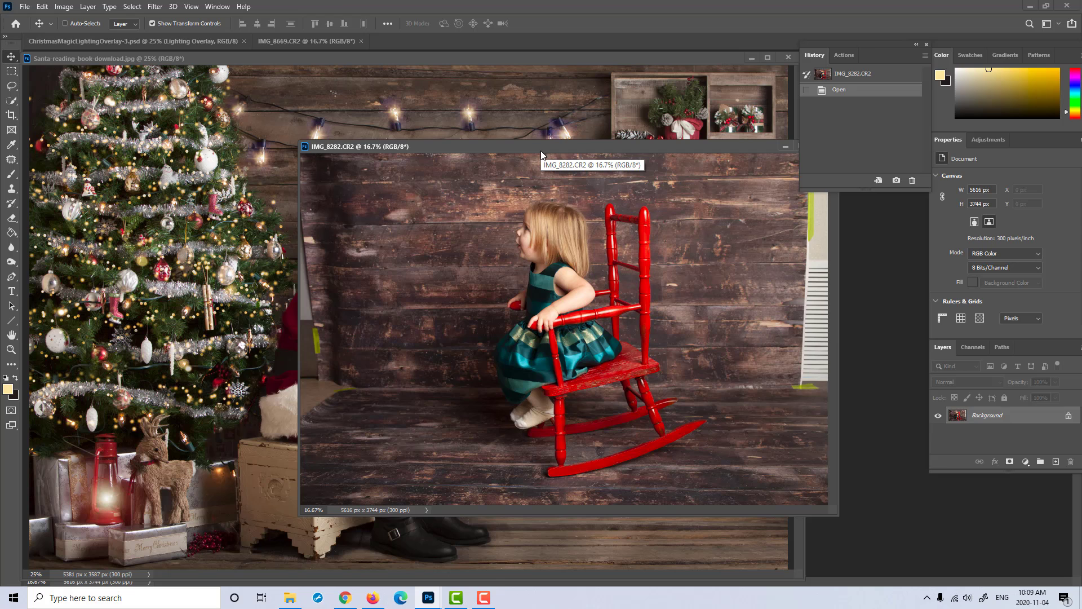
pyautogui.moveTo(540, 150); pyautogui.dragTo(423, 117)
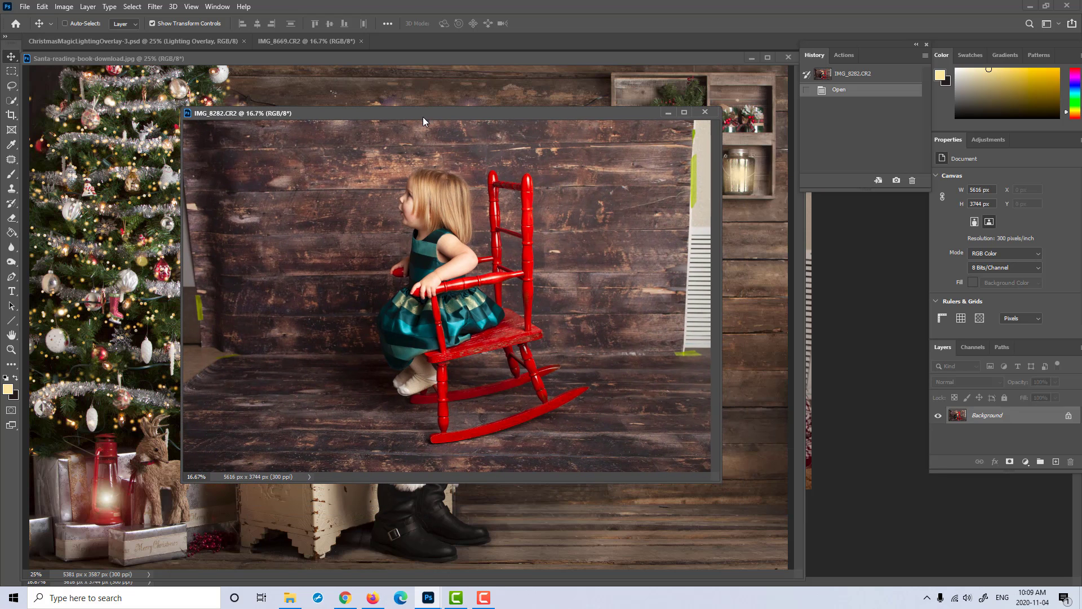
pyautogui.click(11, 350)
pyautogui.moveTo(435, 261); pyautogui.dragTo(451, 262)
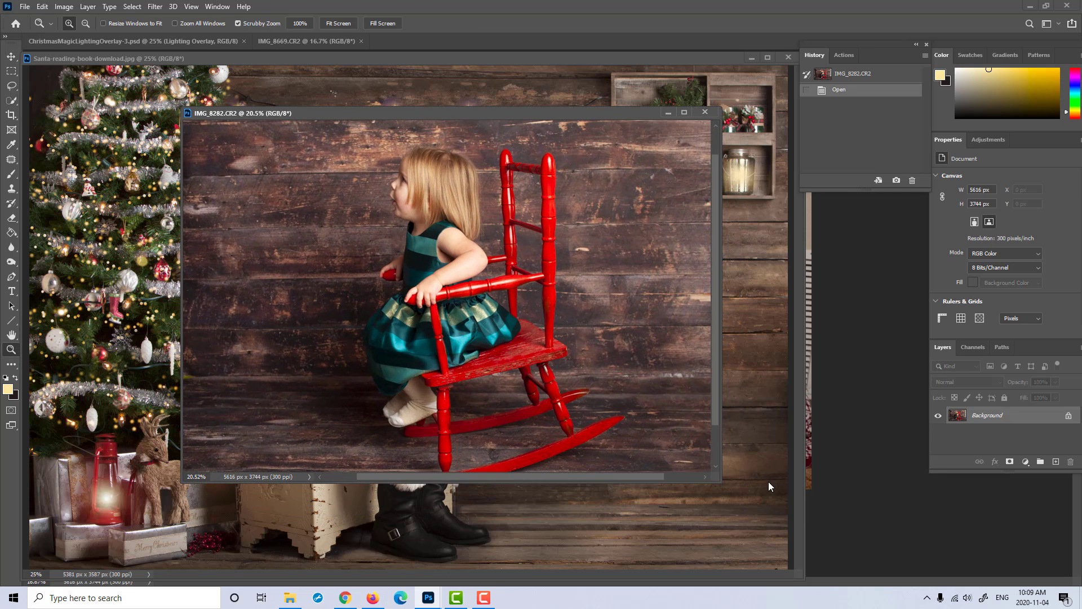
pyautogui.moveTo(717, 480); pyautogui.dragTo(803, 545)
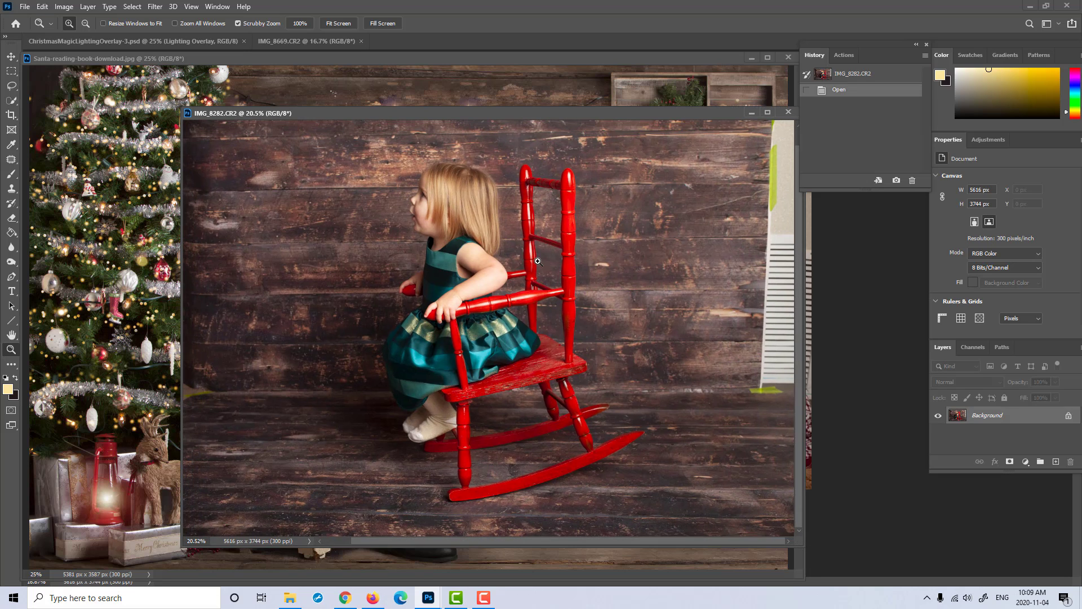
# Step: Quick-select the girl and the front leg of the red chair with a brush size of 100
pyautogui.click(11, 102)
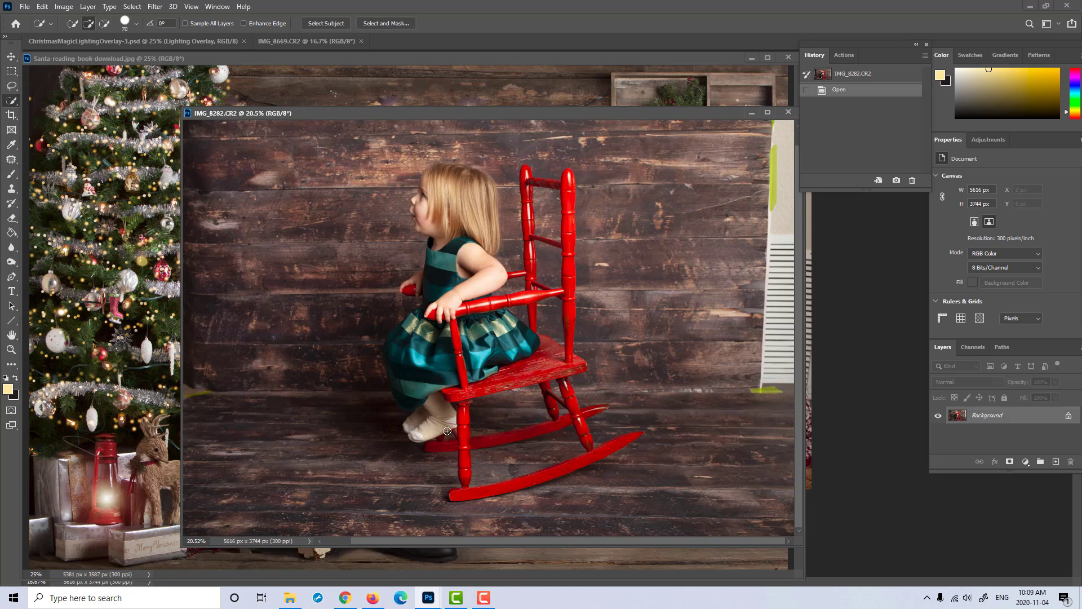
pyautogui.press(']')
pyautogui.press(']')
pyautogui.press(']')
pyautogui.press(']')
pyautogui.moveTo(472, 493)
pyautogui.mouseDown()
pyautogui.moveTo(456, 497)
pyautogui.moveTo(460, 406)
pyautogui.mouseUp()
pyautogui.moveTo(423, 194)
pyautogui.mouseDown()
pyautogui.moveTo(462, 174)
pyautogui.moveTo(495, 238)
pyautogui.moveTo(509, 243)
pyautogui.mouseUp()
# Step: Subtract the backdrop beside the girl's arm from the selection and add the chair's far armrest
pyautogui.press('alt')
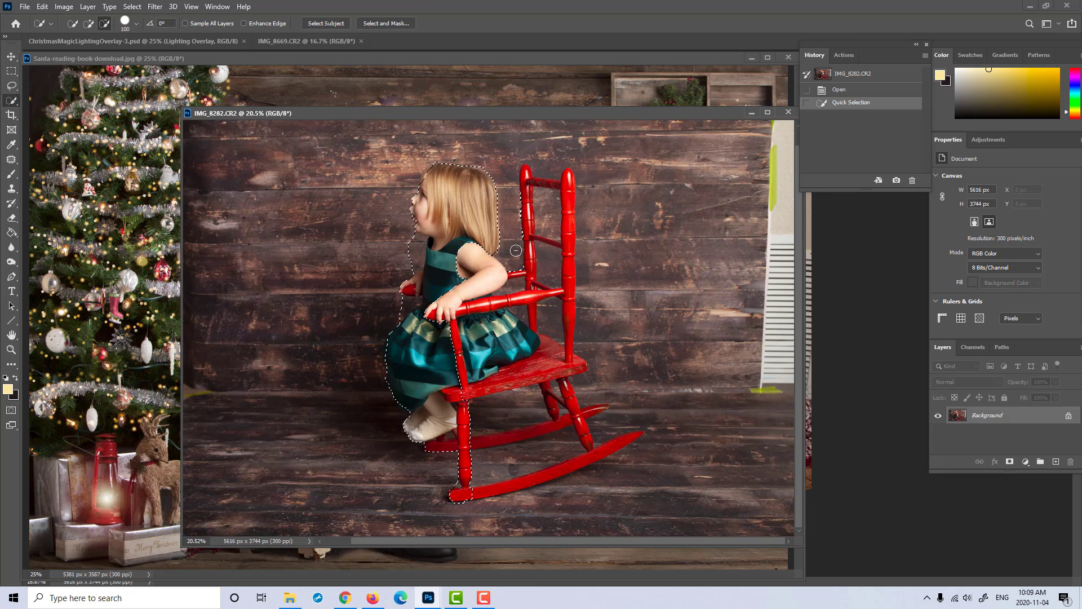
pyautogui.moveTo(516, 251)
pyautogui.mouseDown()
pyautogui.moveTo(530, 260)
pyautogui.moveTo(512, 276)
pyautogui.mouseUp()
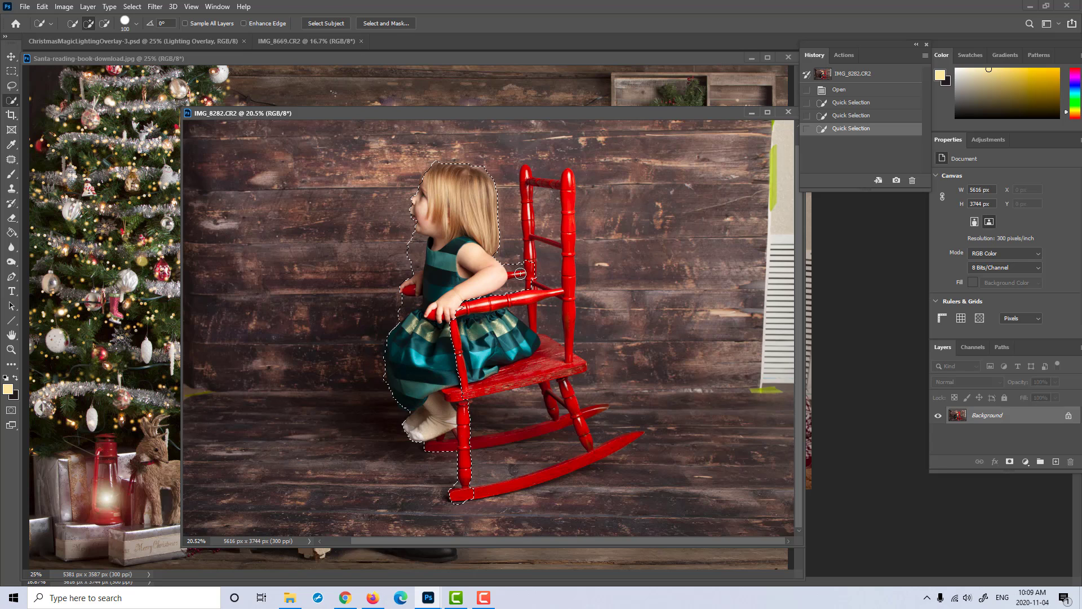
pyautogui.click(521, 274)
pyautogui.press('alt')
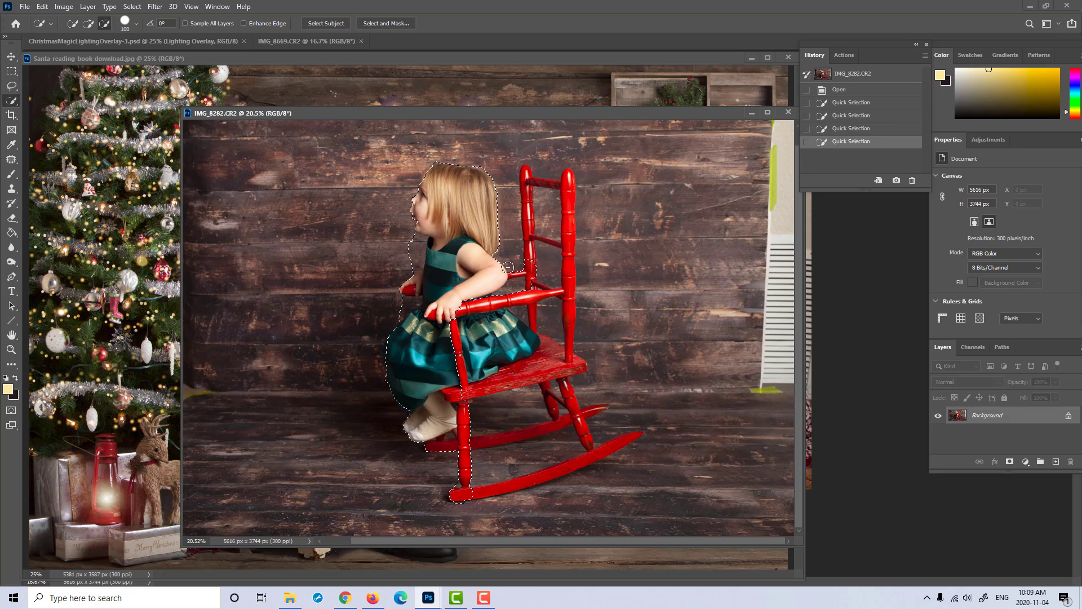
pyautogui.moveTo(508, 267)
pyautogui.mouseDown()
pyautogui.moveTo(515, 285)
pyautogui.moveTo(529, 266)
pyautogui.mouseUp()
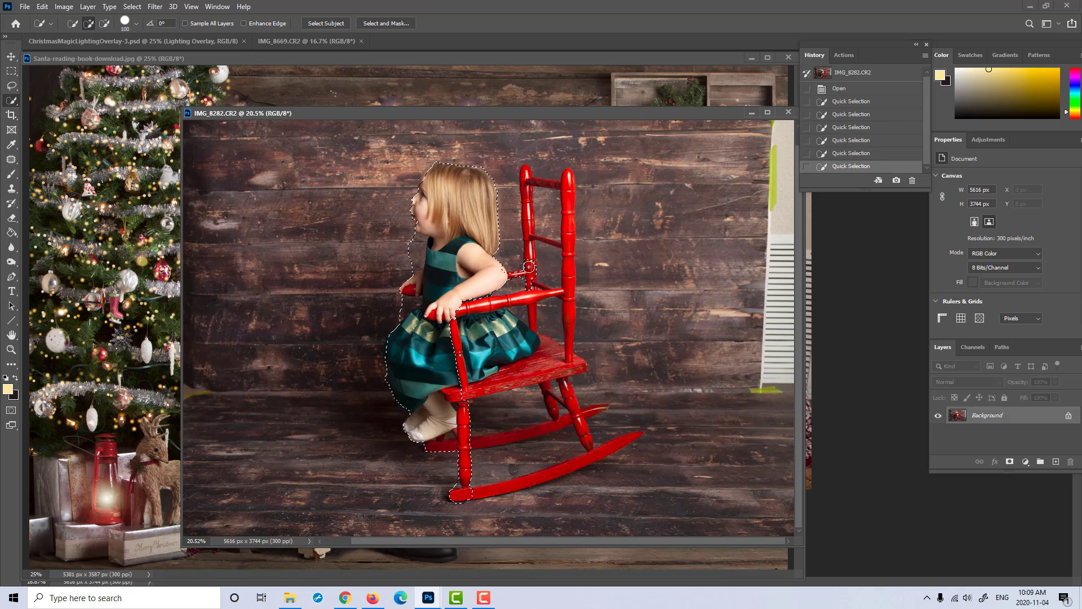
# Step: Add the chair back's posts and top rail to the selection, subtract the spill above them, and refine with brush size 80
pyautogui.moveTo(527, 178); pyautogui.dragTo(564, 185)
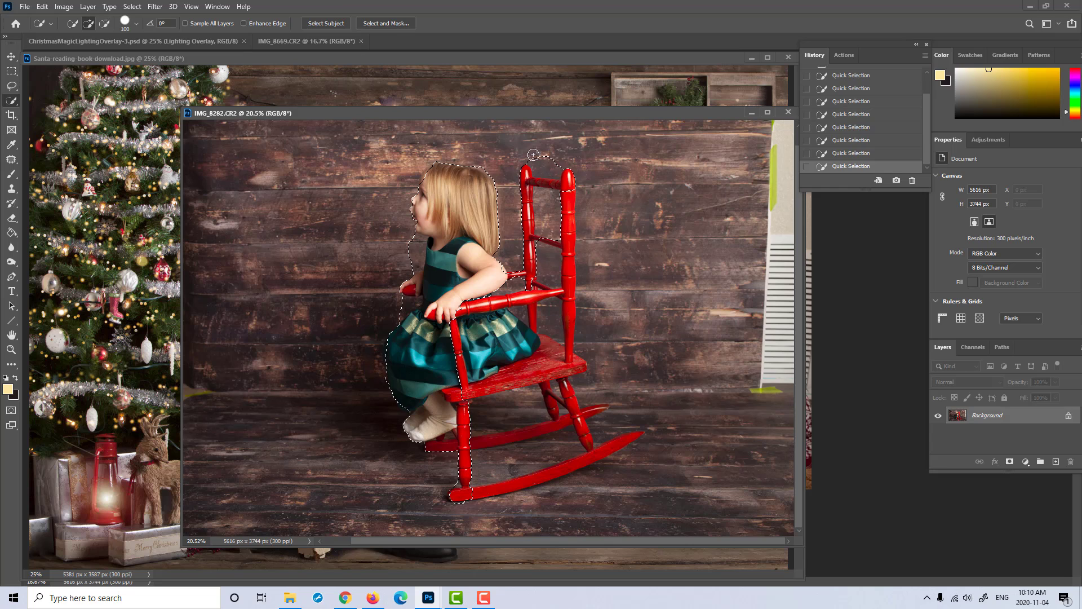
pyautogui.press('alt')
pyautogui.press('alt')
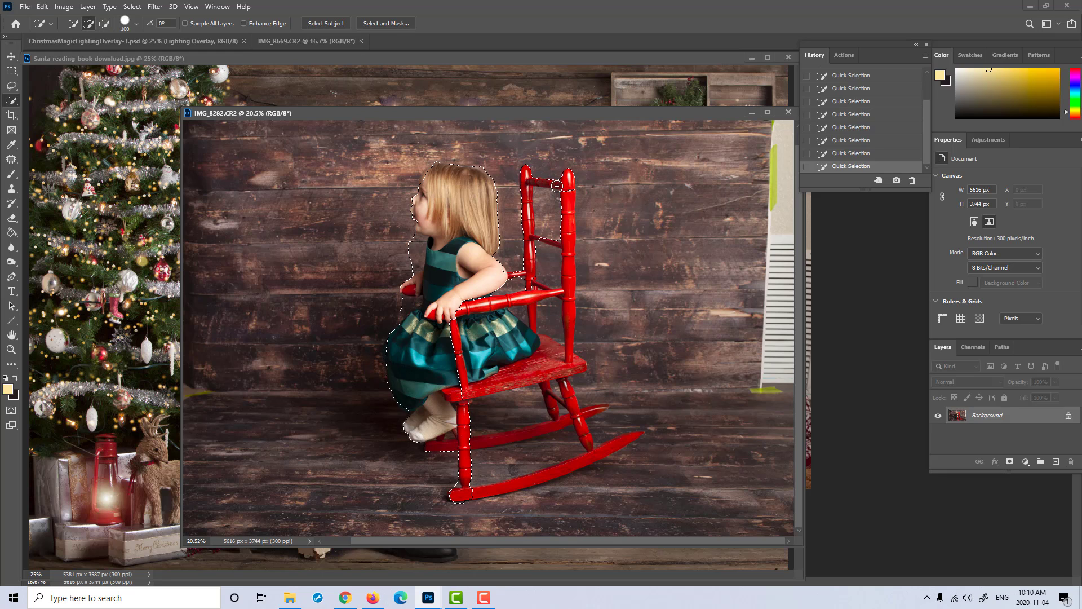
pyautogui.press('[')
pyautogui.press('[')
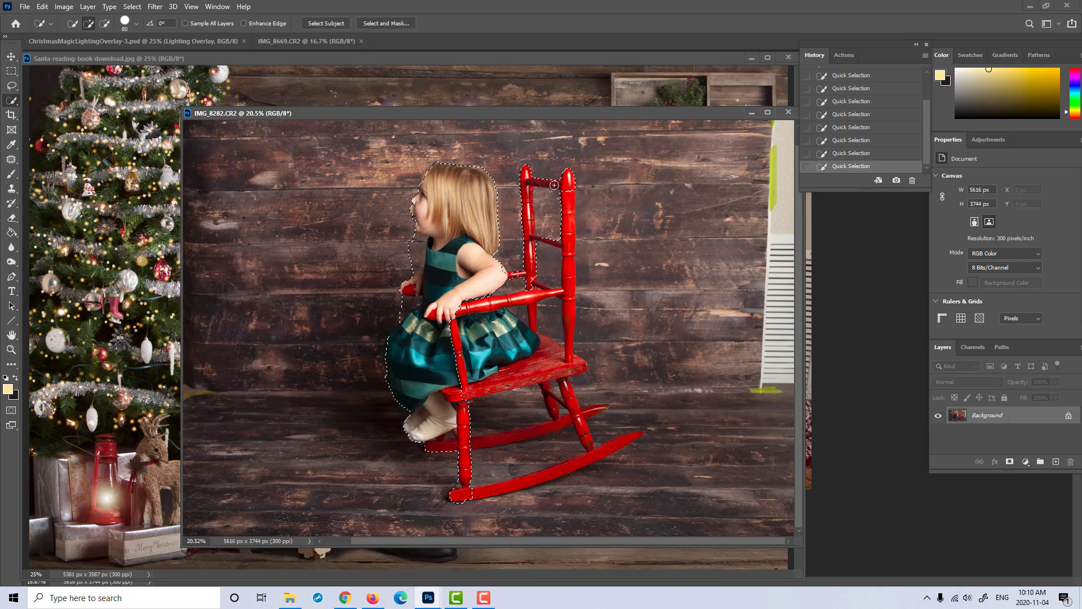
pyautogui.click(528, 181)
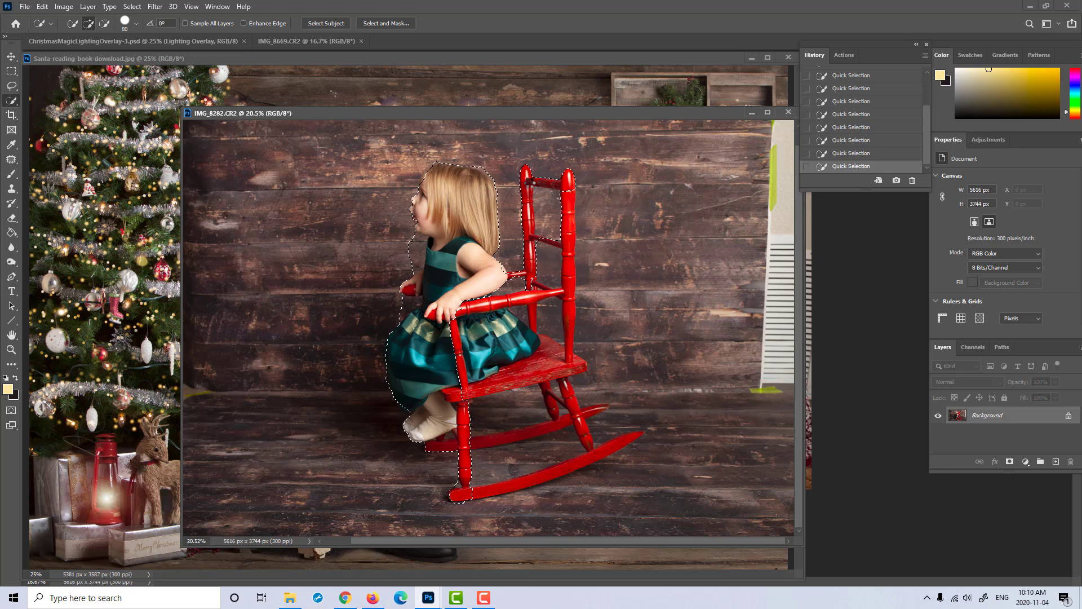
# Step: Subtract the backdrop between the chair back's rails, and add the outer post down to the seat without the backdrop beside it
pyautogui.keyDown('alt'); pyautogui.click(556, 210); pyautogui.keyUp('alt')
pyautogui.click(558, 244)
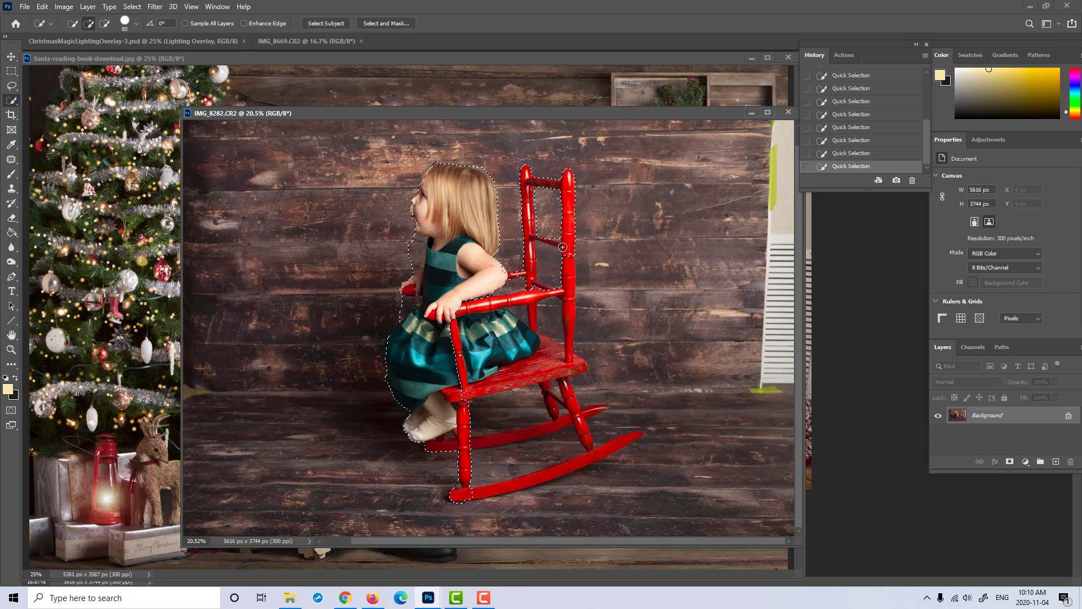
pyautogui.keyDown('alt'); pyautogui.click(545, 257); pyautogui.keyUp('alt')
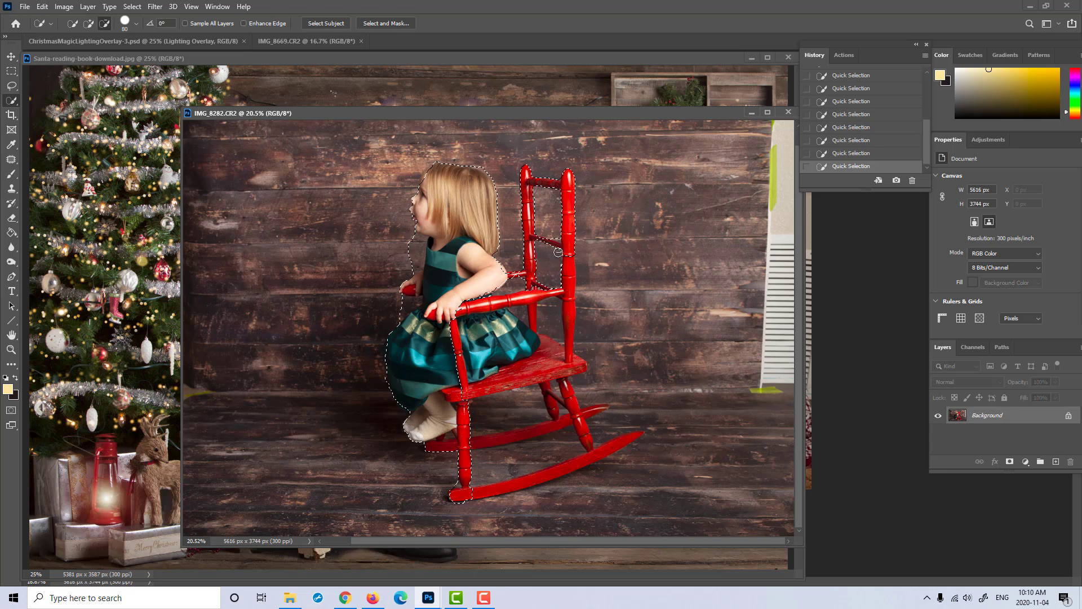
pyautogui.click(569, 260)
pyautogui.click(574, 324)
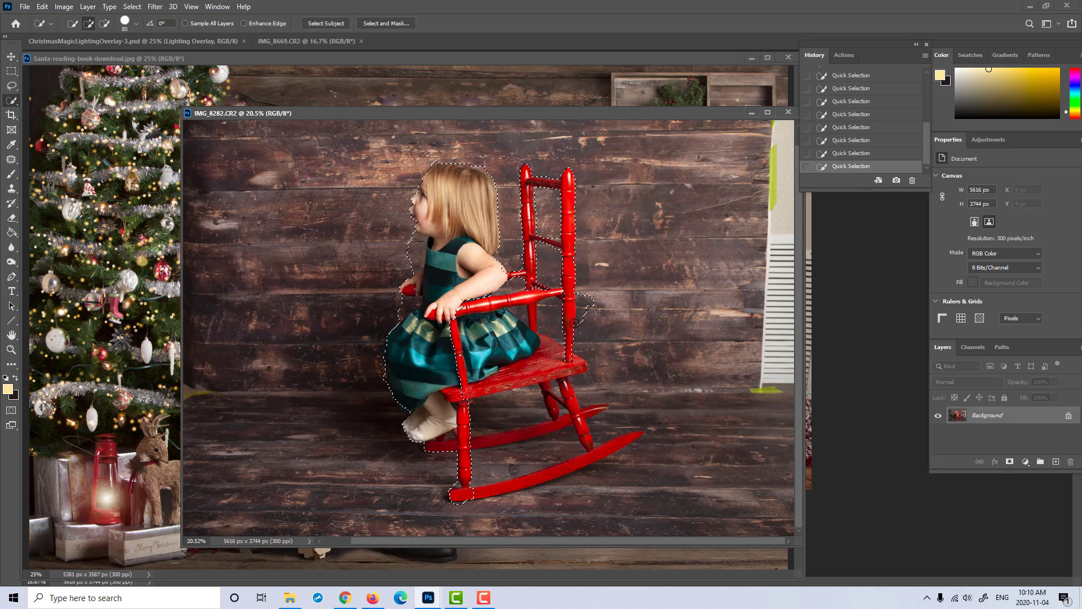
pyautogui.keyDown('alt'); pyautogui.click(582, 304); pyautogui.keyUp('alt')
pyautogui.keyDown('alt'); pyautogui.click(582, 305); pyautogui.keyUp('alt')
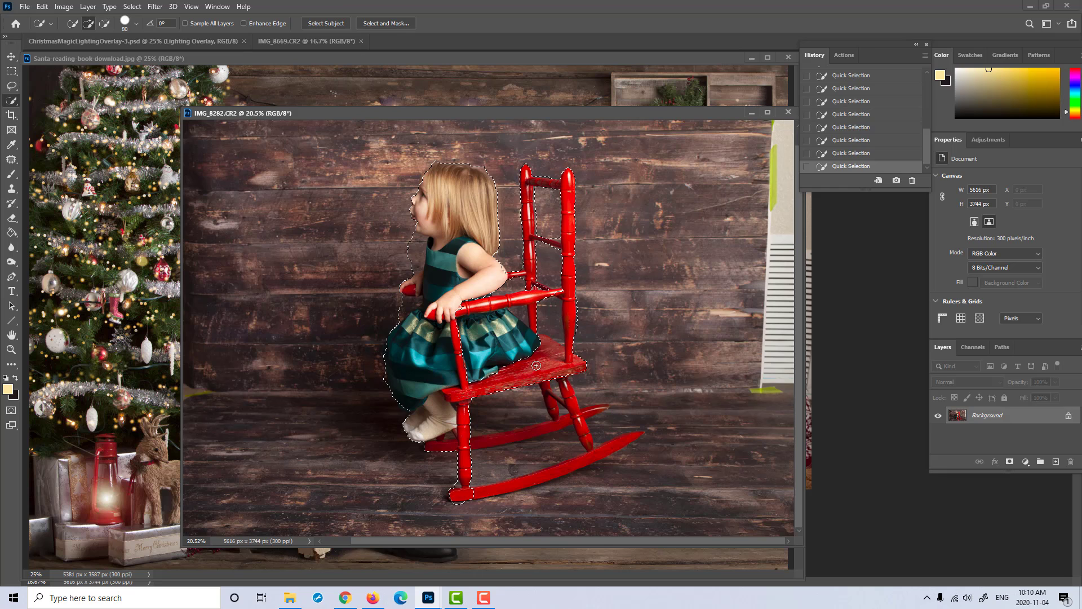
# Step: Add the girl's skirt and the near armrest to the selection, and subtract the backdrop gap beneath the armrest
pyautogui.click(517, 332)
pyautogui.moveTo(517, 331); pyautogui.dragTo(486, 313)
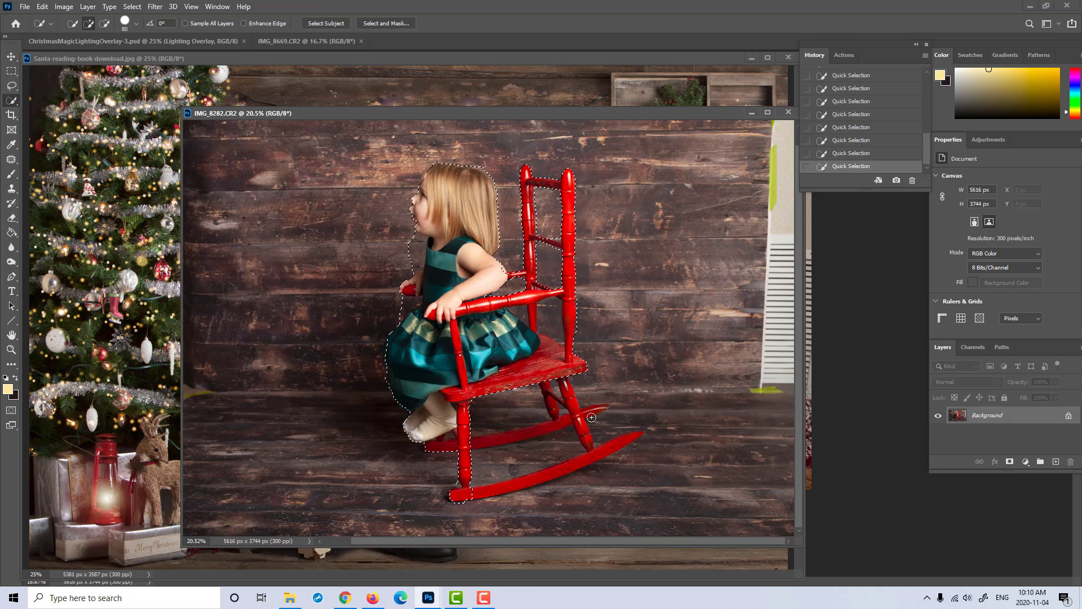
pyautogui.moveTo(557, 327); pyautogui.dragTo(554, 316)
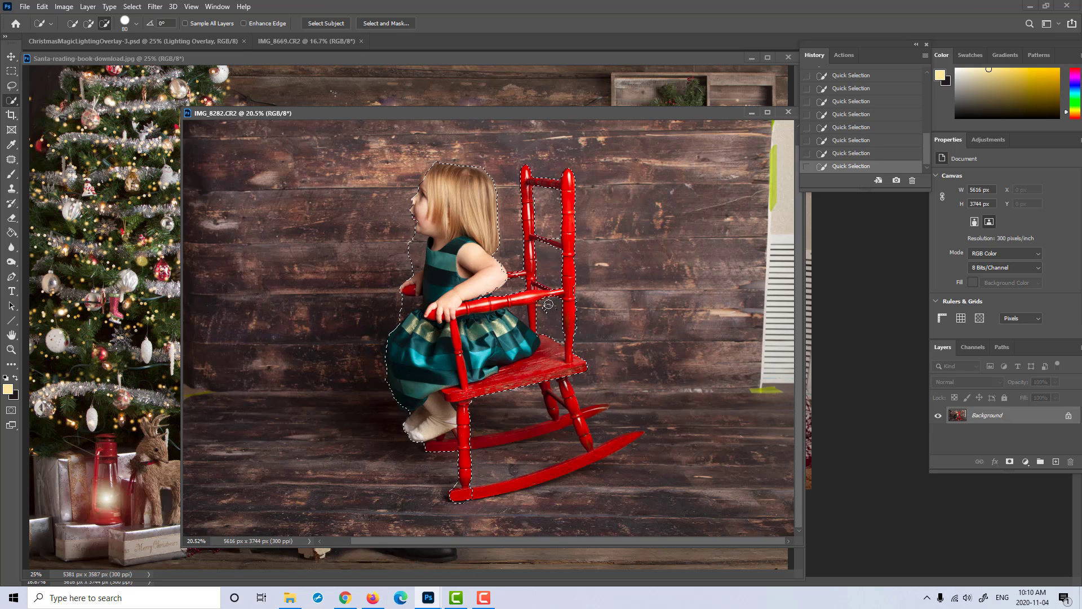
# Step: Add the chair's rear legs and both rockers to the selection, and subtract the backdrop around and between them
pyautogui.moveTo(564, 383)
pyautogui.mouseDown()
pyautogui.moveTo(584, 435)
pyautogui.moveTo(607, 454)
pyautogui.moveTo(620, 436)
pyautogui.mouseUp()
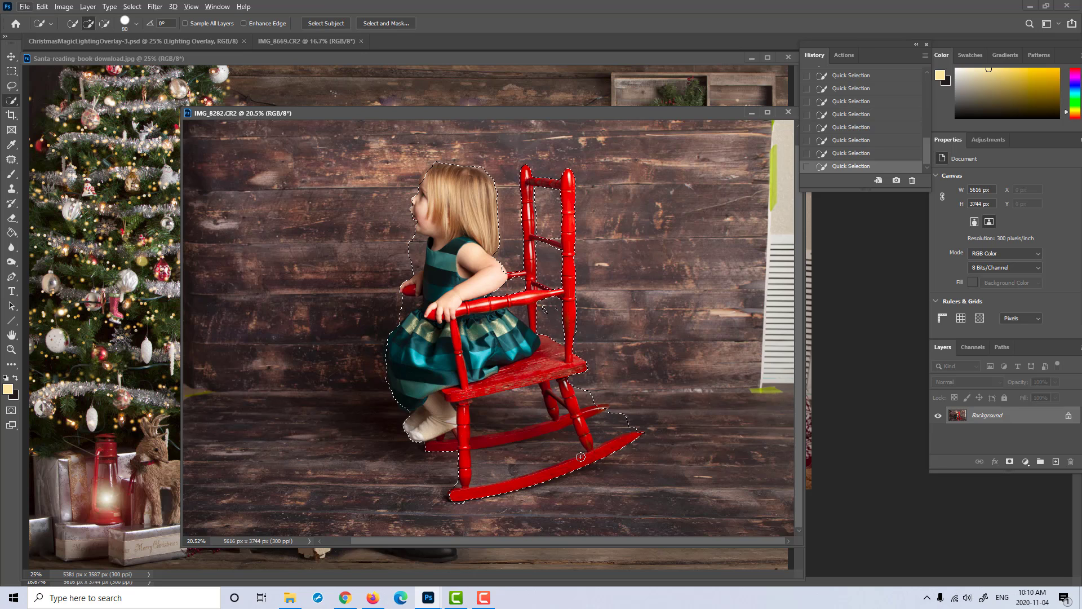
pyautogui.press('alt')
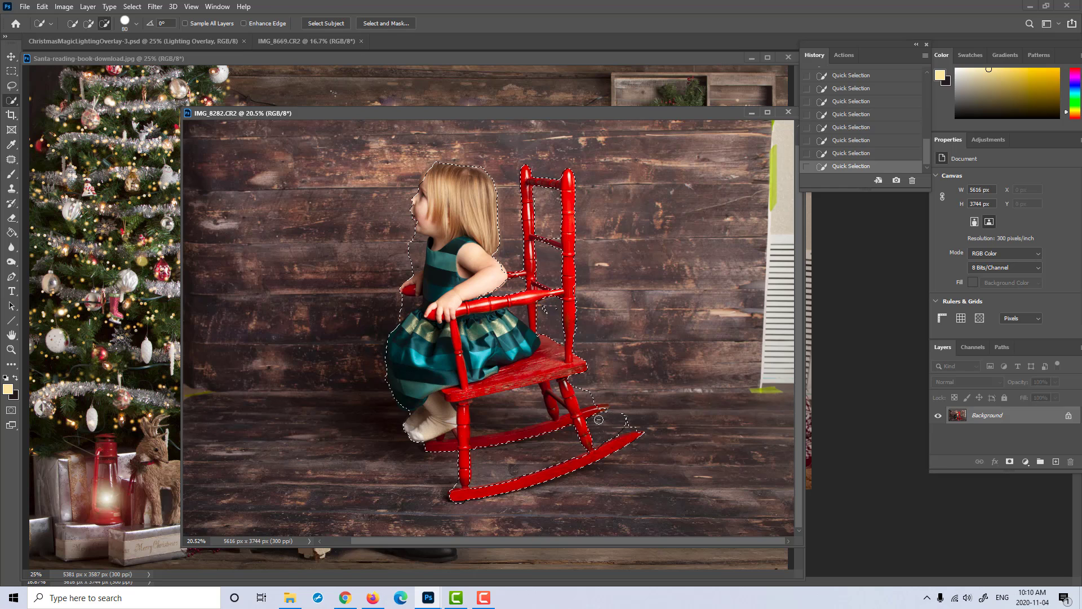
pyautogui.keyDown('alt'); pyautogui.click(644, 427); pyautogui.keyUp('alt')
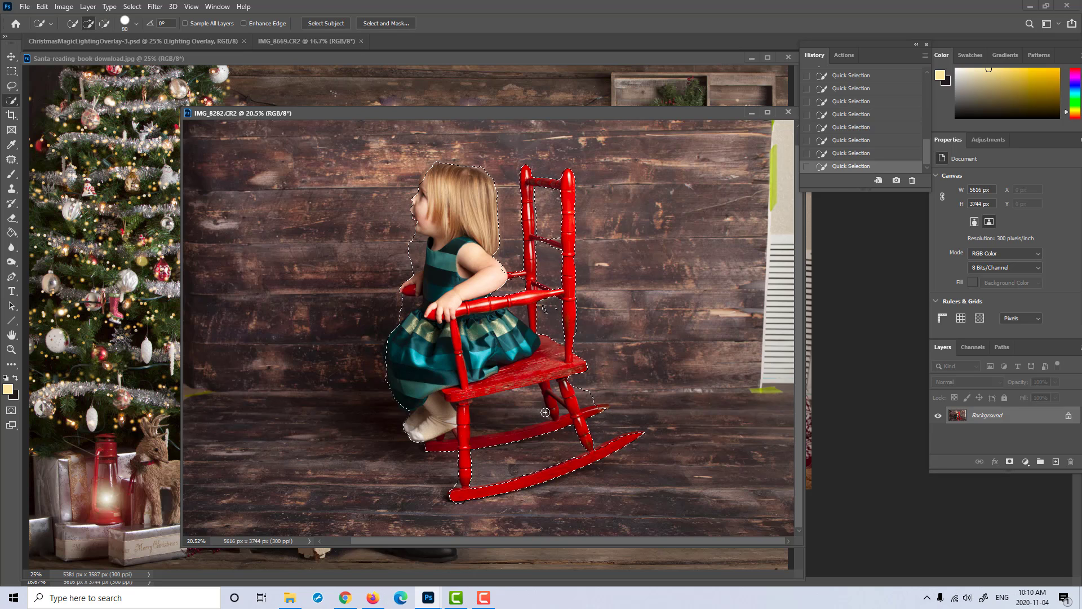
pyautogui.press('alt')
pyautogui.keyDown('alt'); pyautogui.click(482, 427); pyautogui.keyUp('alt')
pyautogui.keyDown('alt'); pyautogui.click(584, 396); pyautogui.keyUp('alt')
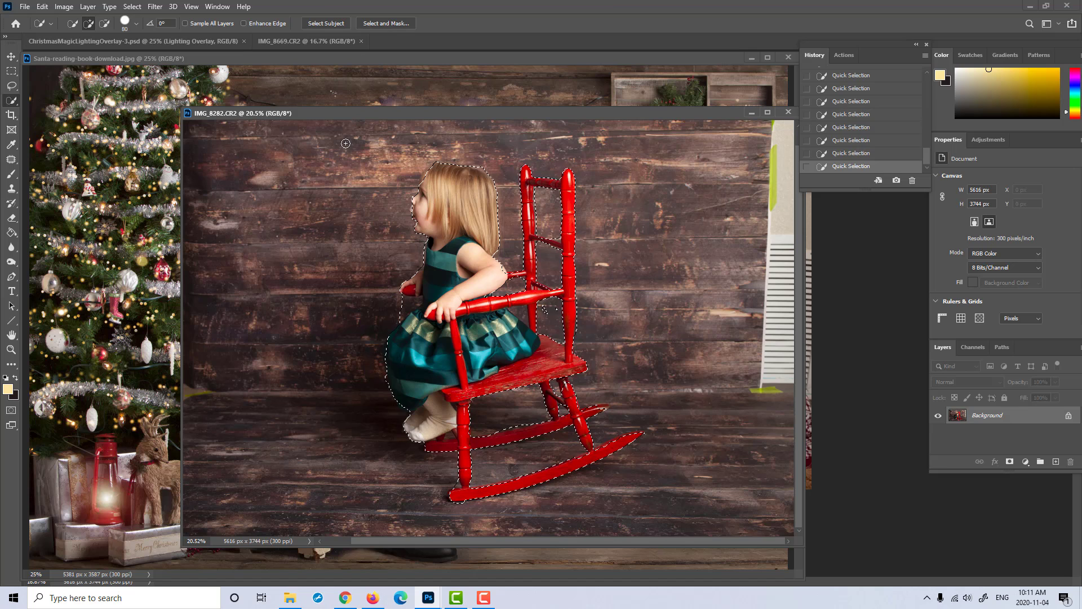
# Step: Open the selection in Select and Mask with the Refine Edge Brush, and set the edge detection radius to 1 px
pyautogui.click(388, 23)
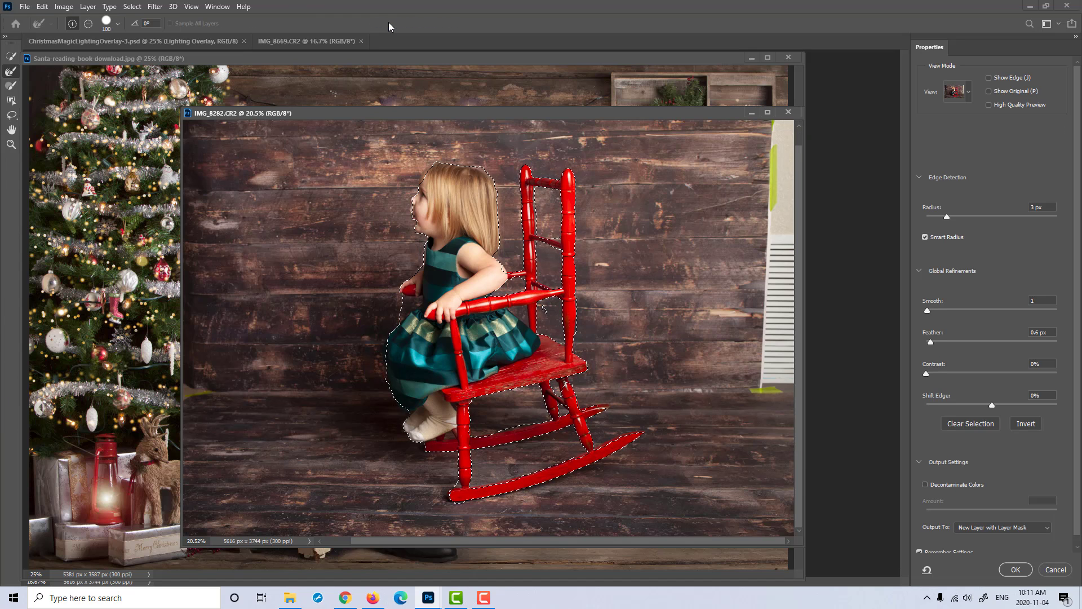
pyautogui.click(11, 73)
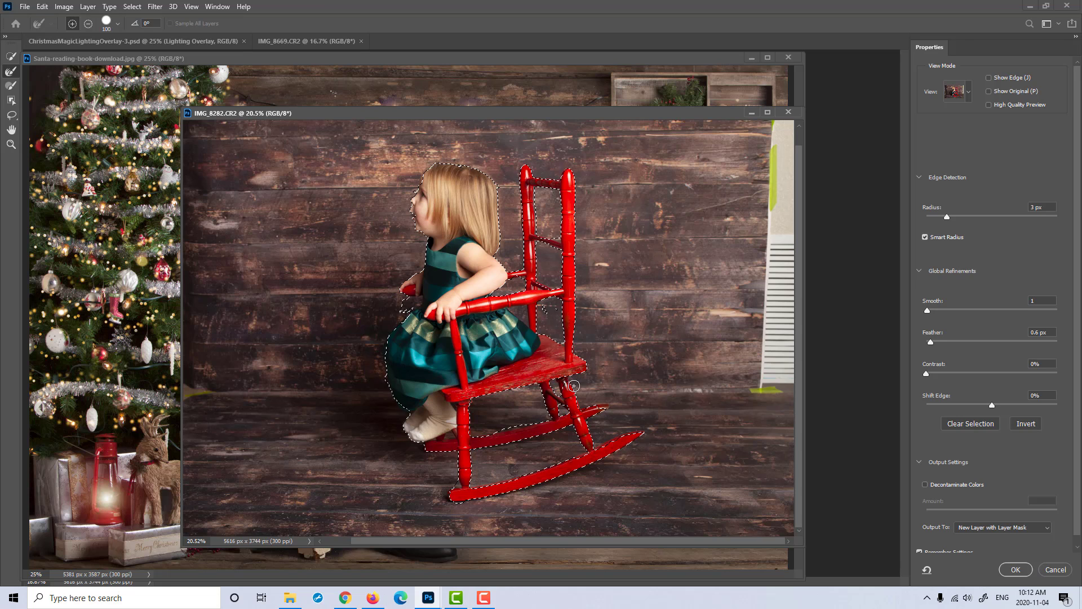
pyautogui.click(942, 215)
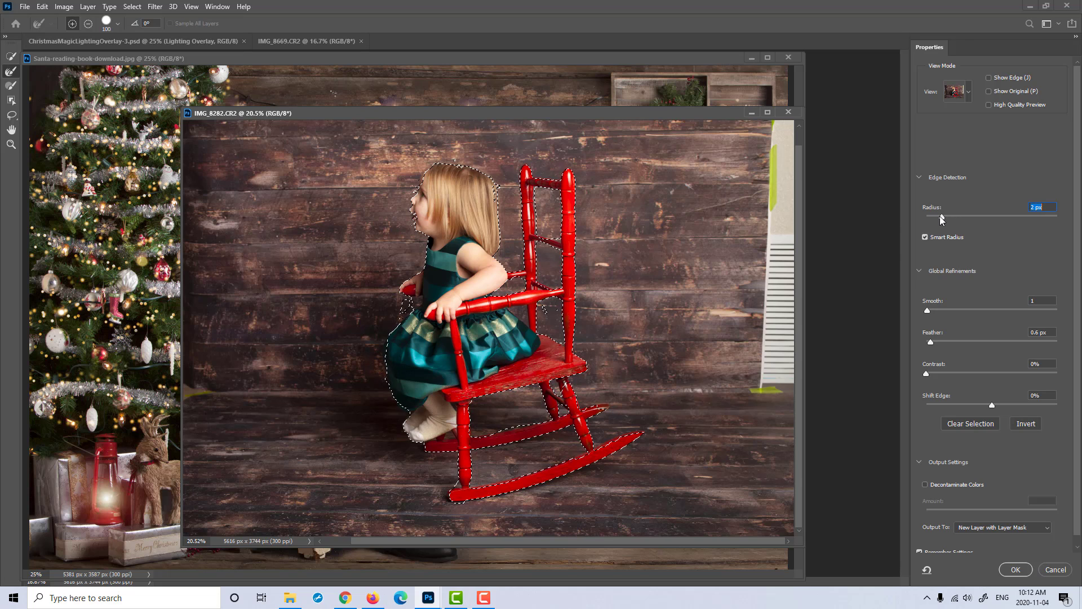
pyautogui.moveTo(938, 215); pyautogui.dragTo(936, 217)
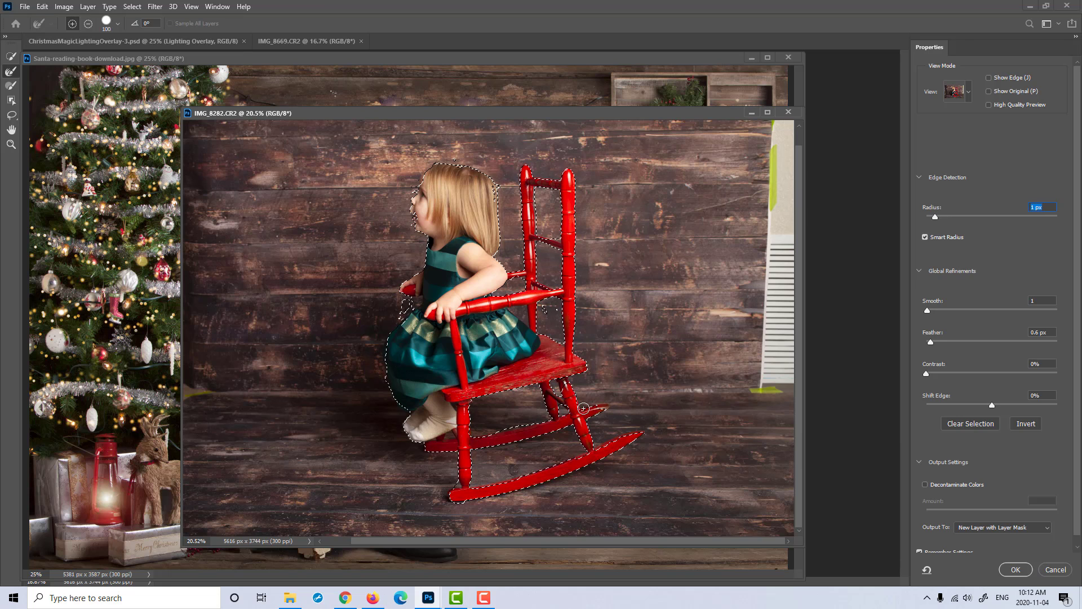
# Step: Refine the selection edge along the chair's rear leg and both rockers, and around the gaps beside the skirt and beneath the armrest
pyautogui.moveTo(584, 409)
pyautogui.mouseDown()
pyautogui.moveTo(604, 407)
pyautogui.moveTo(567, 384)
pyautogui.mouseUp()
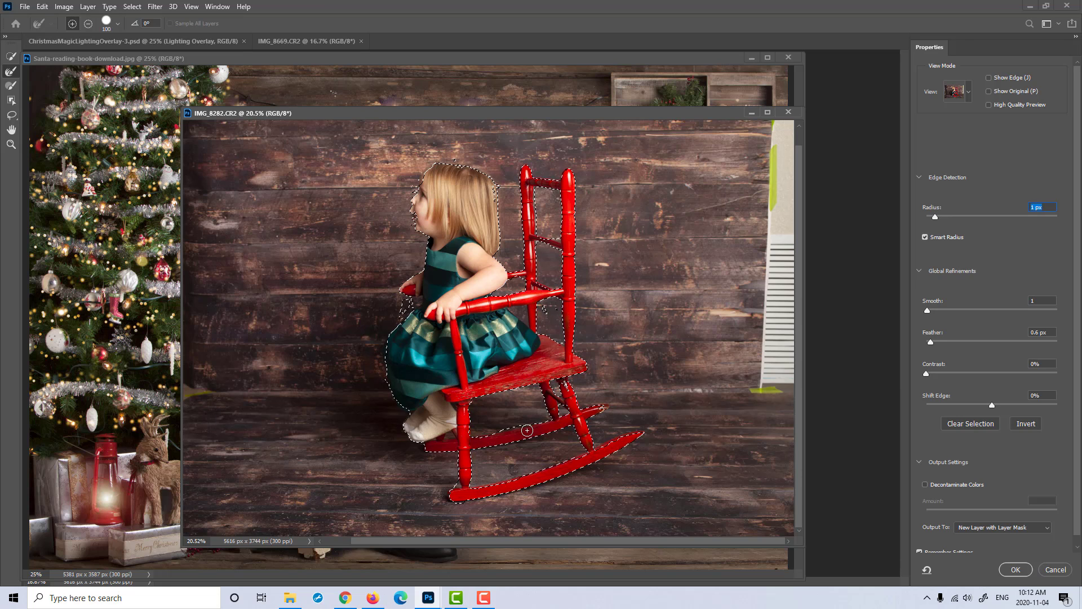
pyautogui.moveTo(527, 430); pyautogui.dragTo(498, 436)
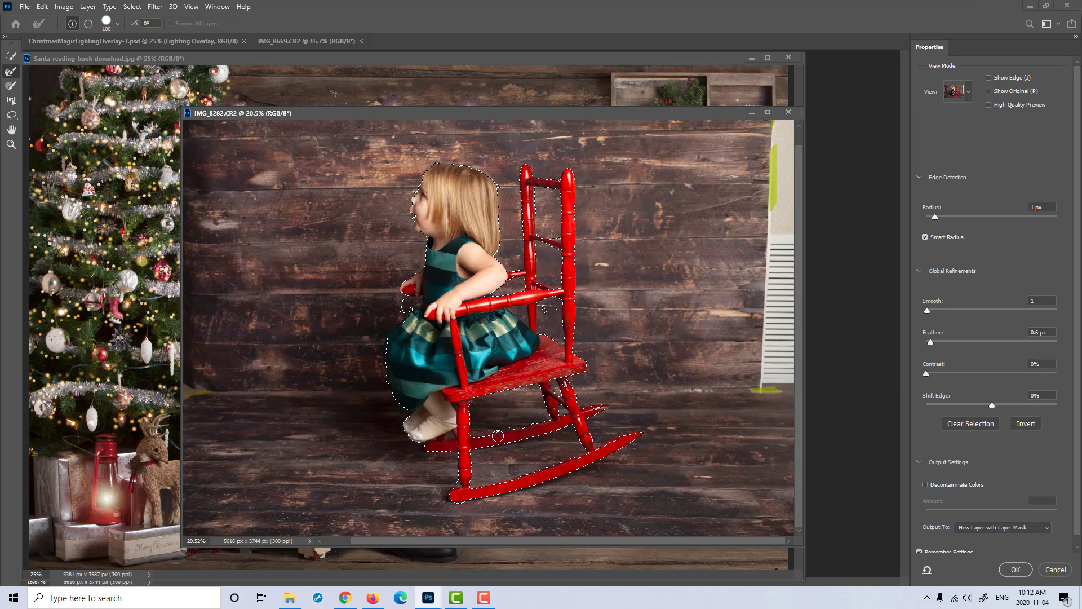
pyautogui.click(460, 489)
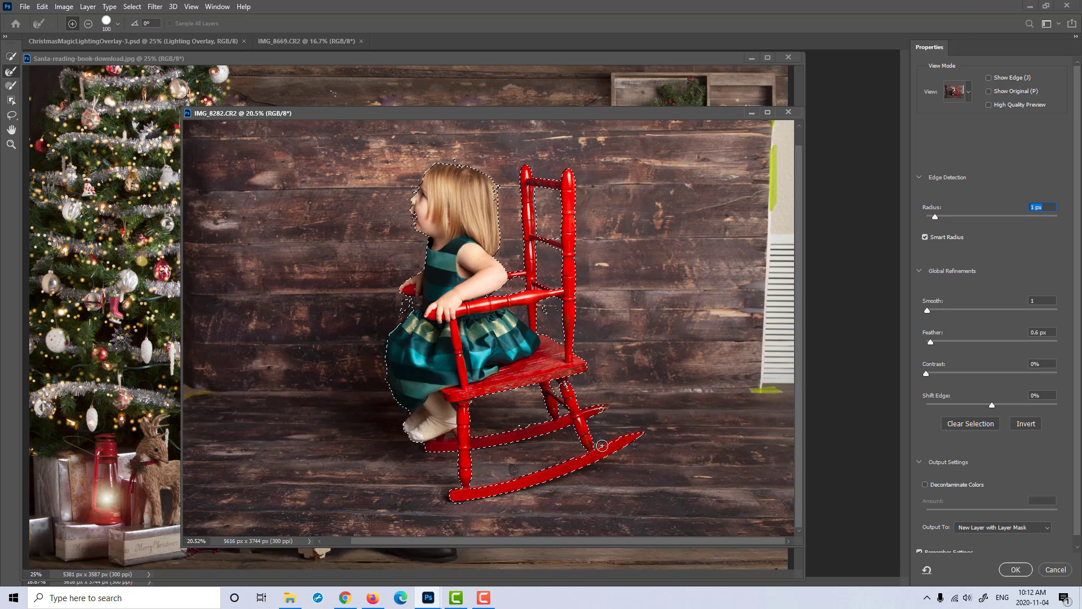
pyautogui.moveTo(602, 445)
pyautogui.mouseDown()
pyautogui.moveTo(639, 433)
pyautogui.moveTo(581, 455)
pyautogui.mouseUp()
pyautogui.moveTo(439, 447); pyautogui.dragTo(432, 444)
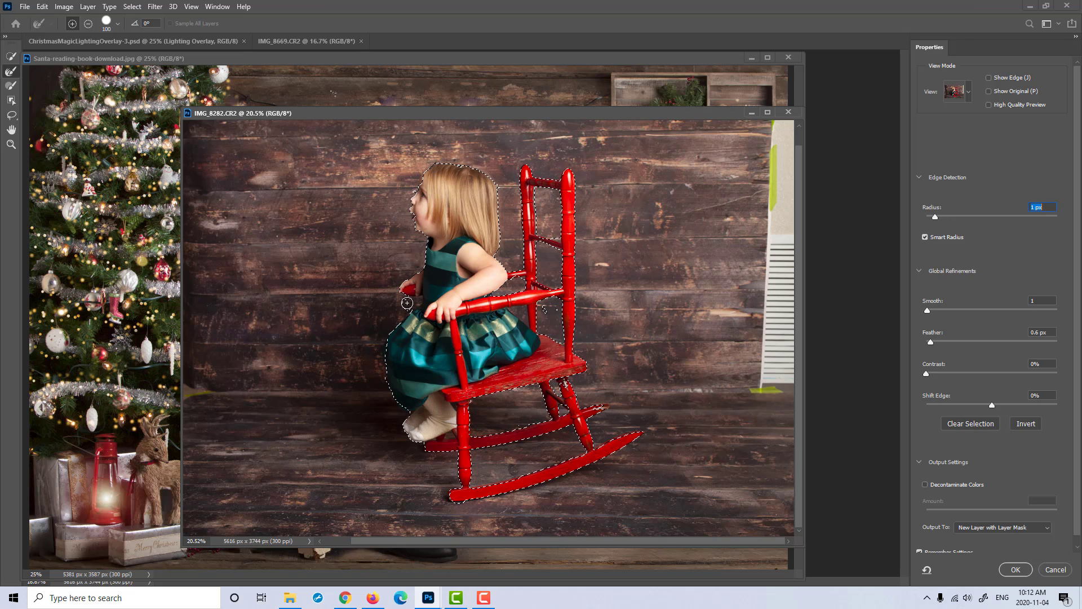
pyautogui.moveTo(407, 302); pyautogui.dragTo(532, 321)
# Step: Output the refined selection to a new layer with a layer mask
pyautogui.click(1021, 527)
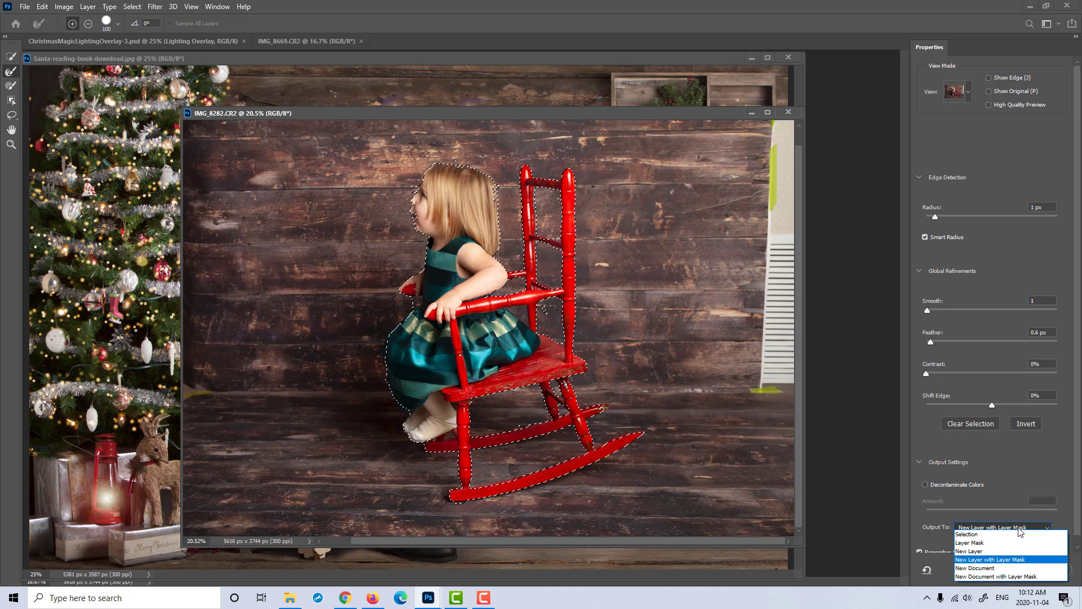
pyautogui.click(1020, 534)
pyautogui.click(1023, 565)
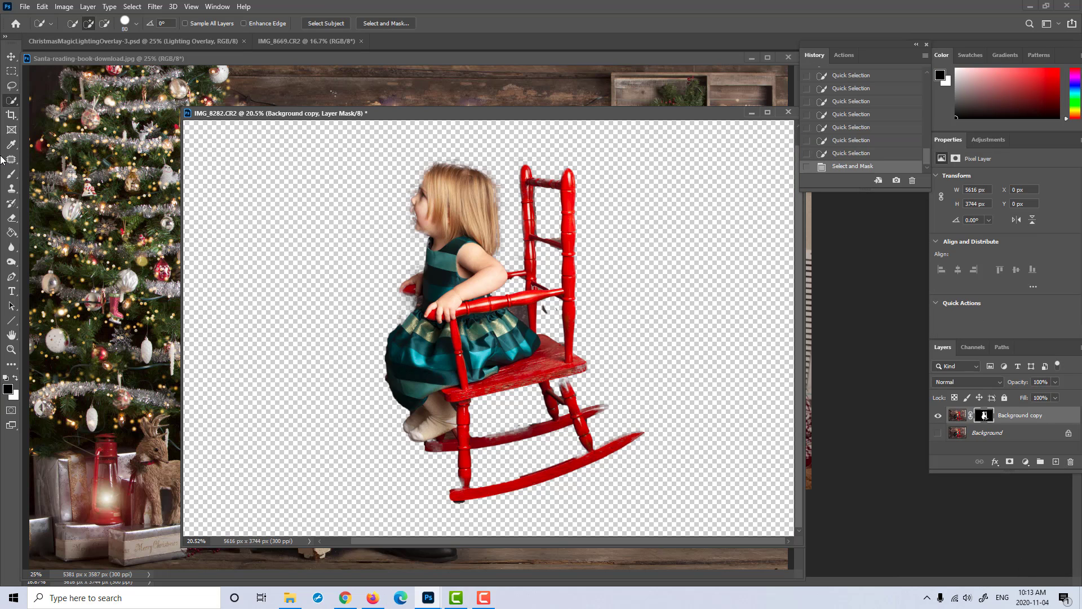
# Step: Move the girl's photo aside, copy her masked layer into Santa-reading-book-download.jpg, and position it so the whole chair fits in the picture
pyautogui.click(11, 57)
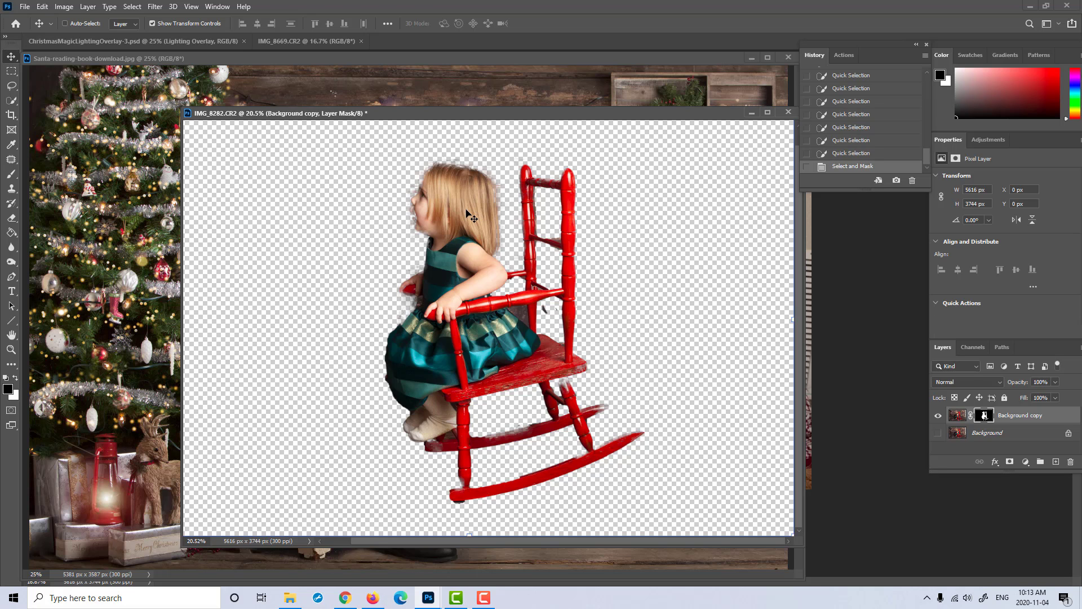
pyautogui.moveTo(464, 117); pyautogui.dragTo(641, 186)
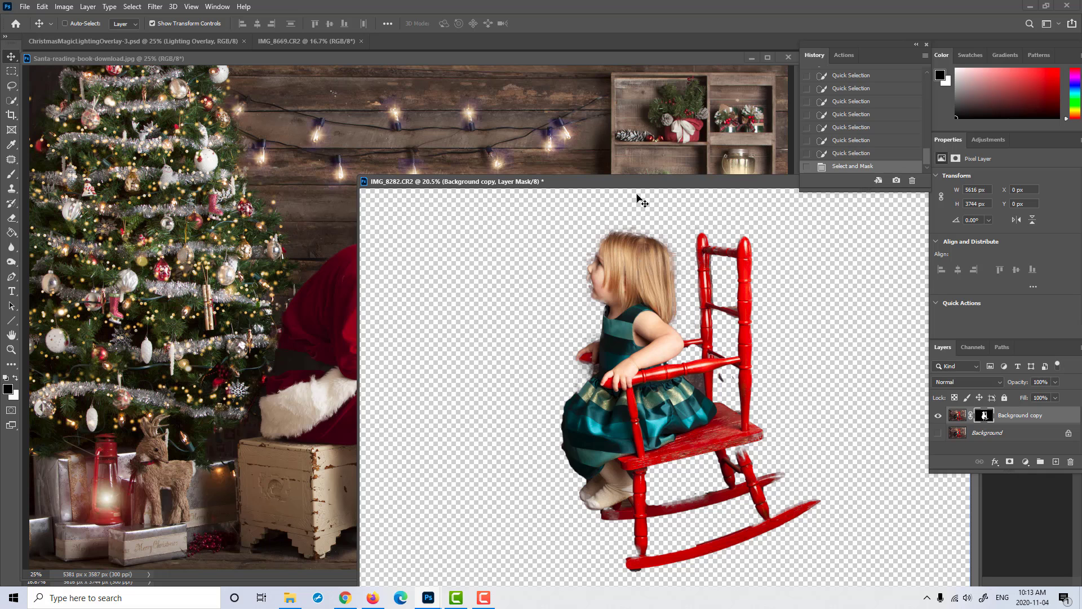
pyautogui.moveTo(635, 178); pyautogui.dragTo(760, 177)
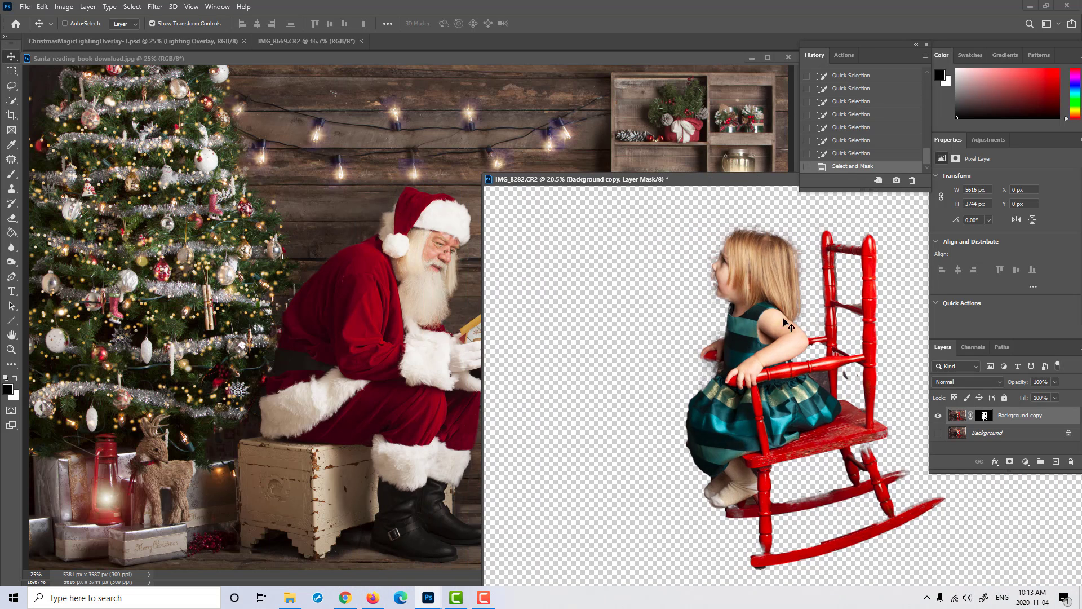
pyautogui.moveTo(746, 289); pyautogui.dragTo(527, 394)
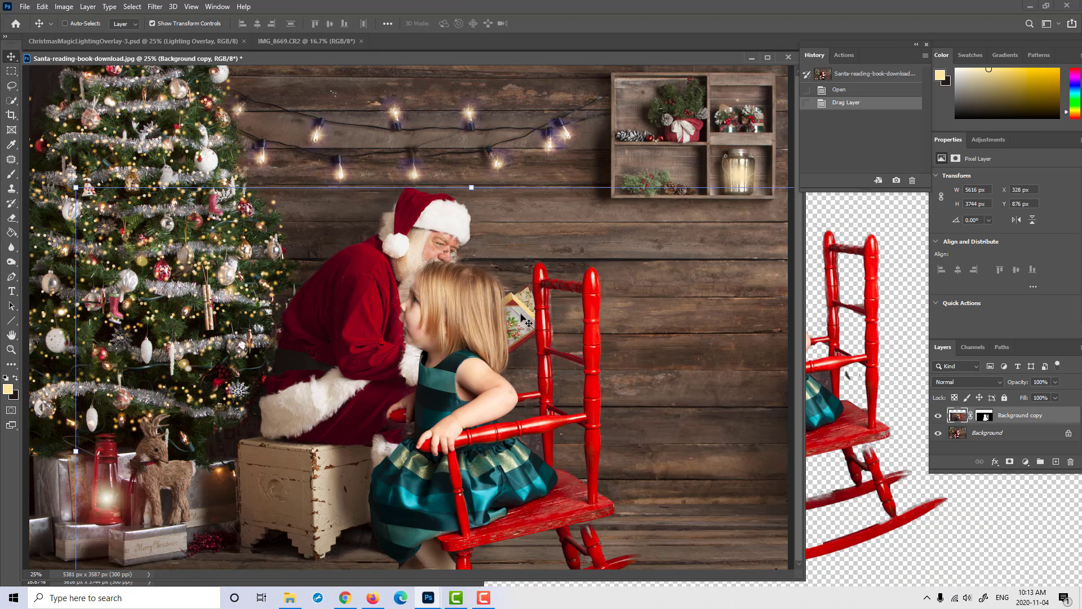
pyautogui.moveTo(523, 318); pyautogui.dragTo(694, 267)
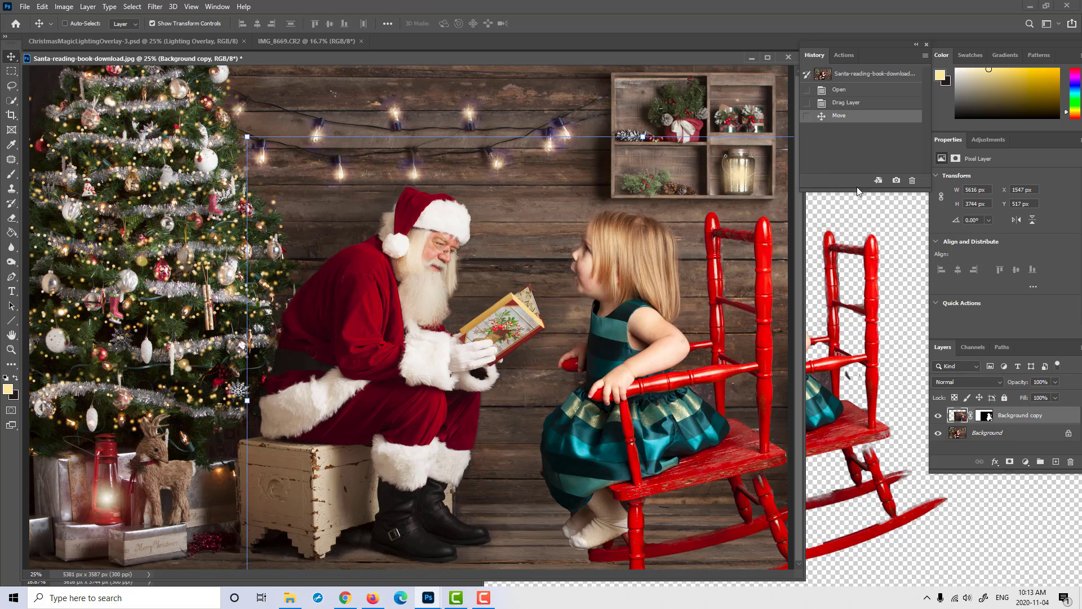
pyautogui.moveTo(608, 267); pyautogui.dragTo(541, 217)
# Step: Scale the girl and chair down proportionally to about 60% with Free Transform, placing them on the floor facing Santa
pyautogui.press('ctrl')
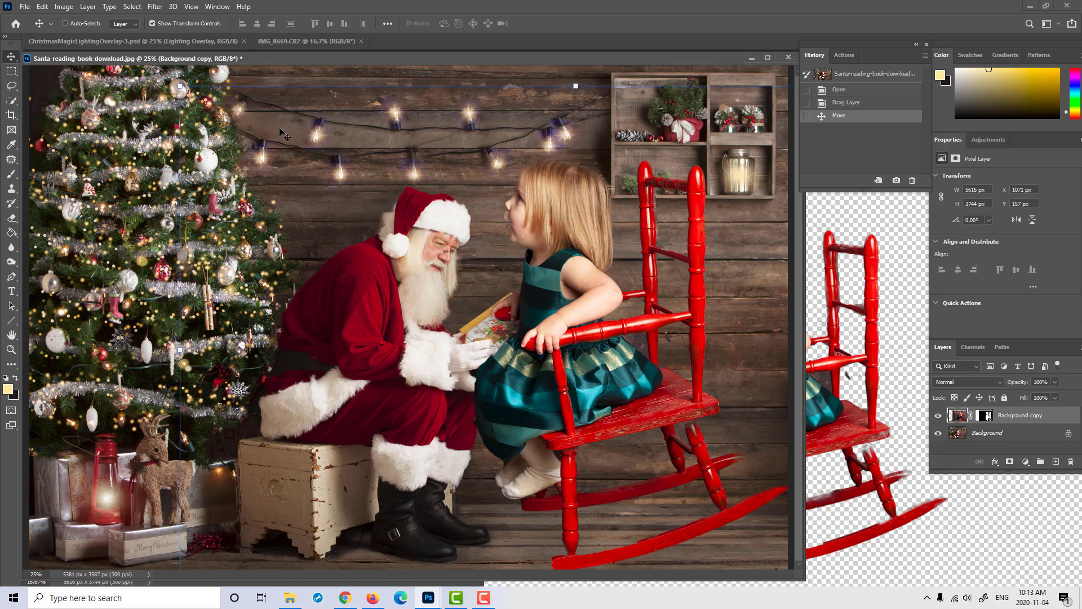
pyautogui.hotkey('ctrl', 't')
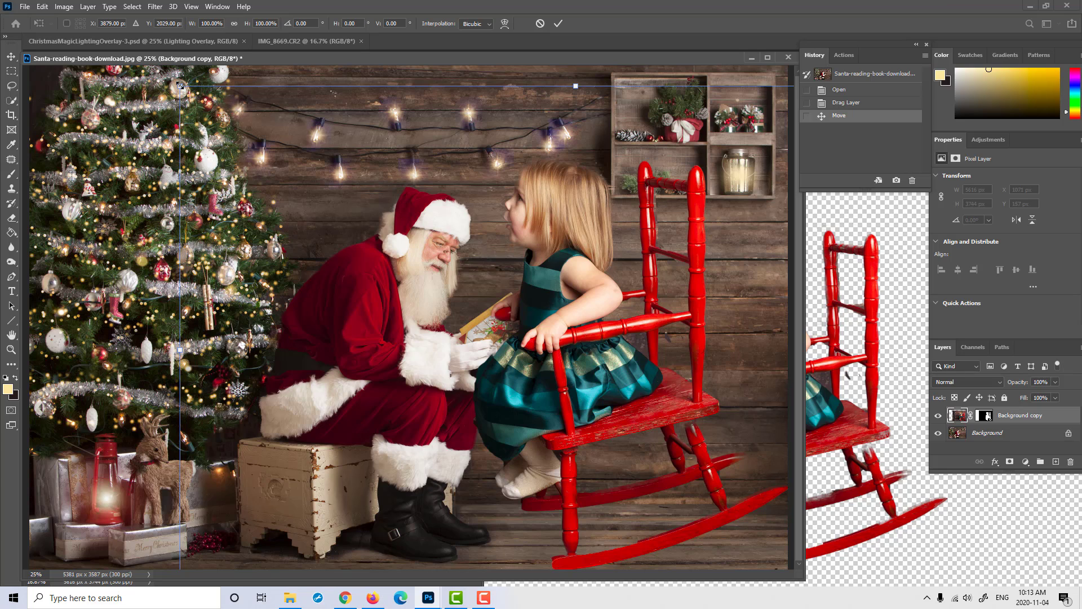
pyautogui.moveTo(179, 85); pyautogui.dragTo(450, 246)
pyautogui.moveTo(714, 346); pyautogui.dragTo(665, 328)
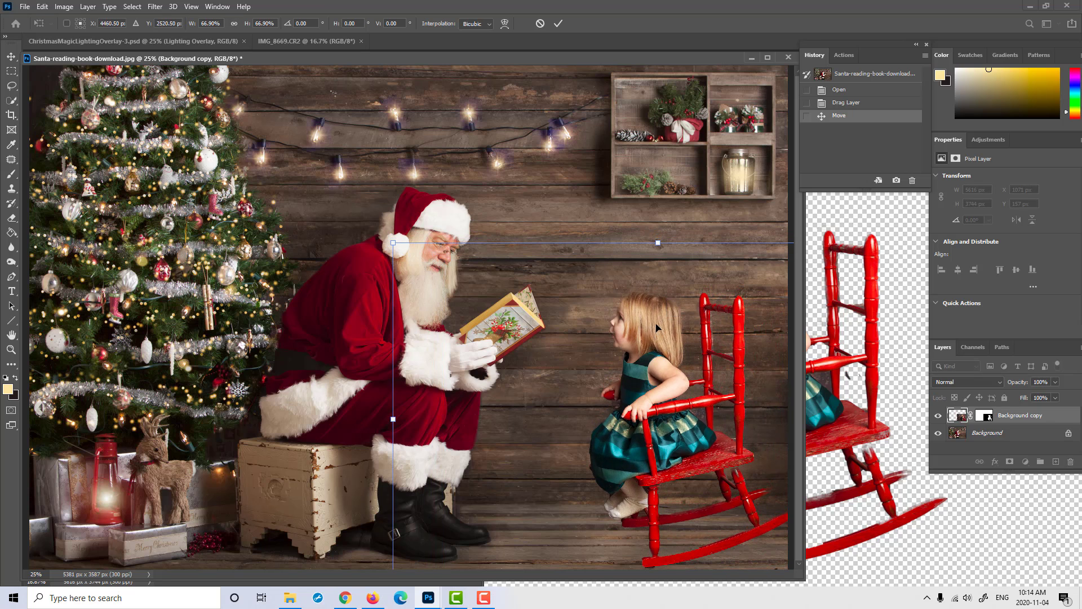
pyautogui.moveTo(391, 242); pyautogui.dragTo(430, 267)
pyautogui.moveTo(689, 368); pyautogui.dragTo(651, 362)
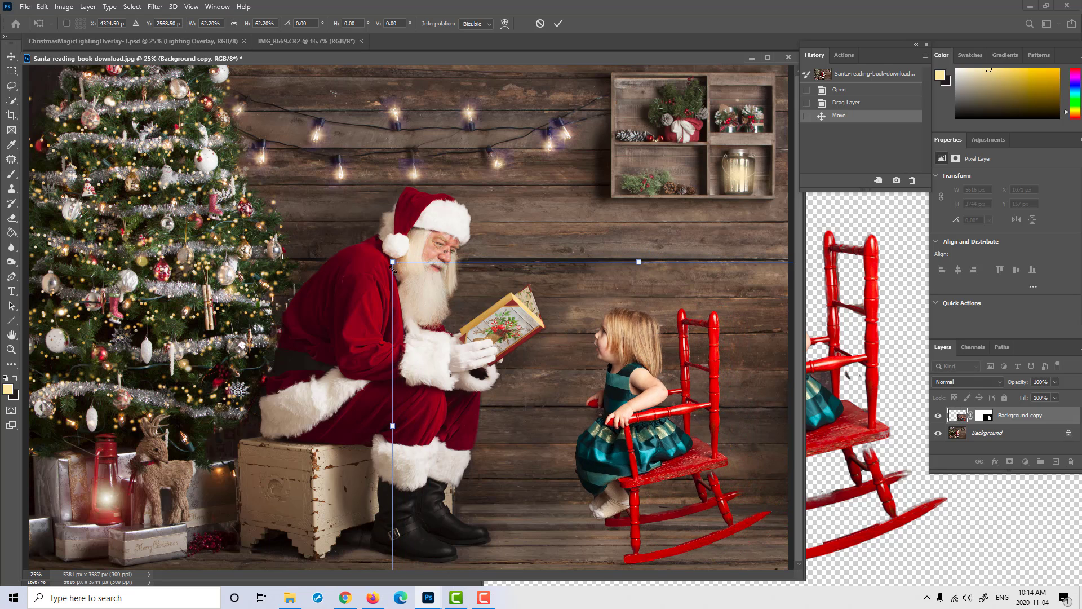
pyautogui.moveTo(391, 262); pyautogui.dragTo(414, 276)
pyautogui.moveTo(632, 350); pyautogui.dragTo(643, 342)
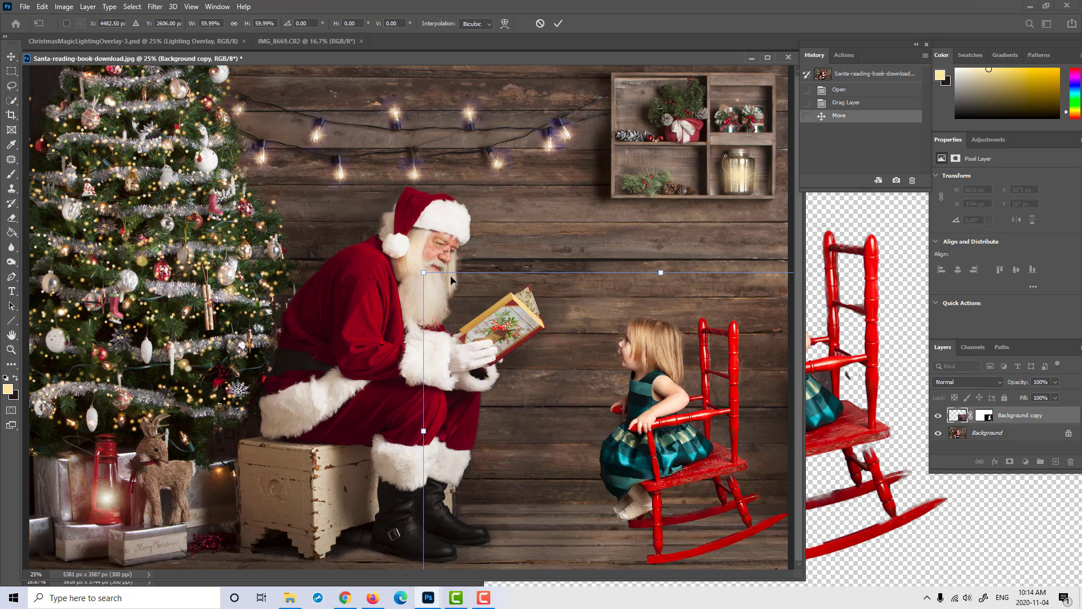
# Step: Adjust the girl and chair's scale to about 63.25% with the rocker tip at the picture's edge, and apply the transform
pyautogui.moveTo(421, 272); pyautogui.dragTo(369, 259)
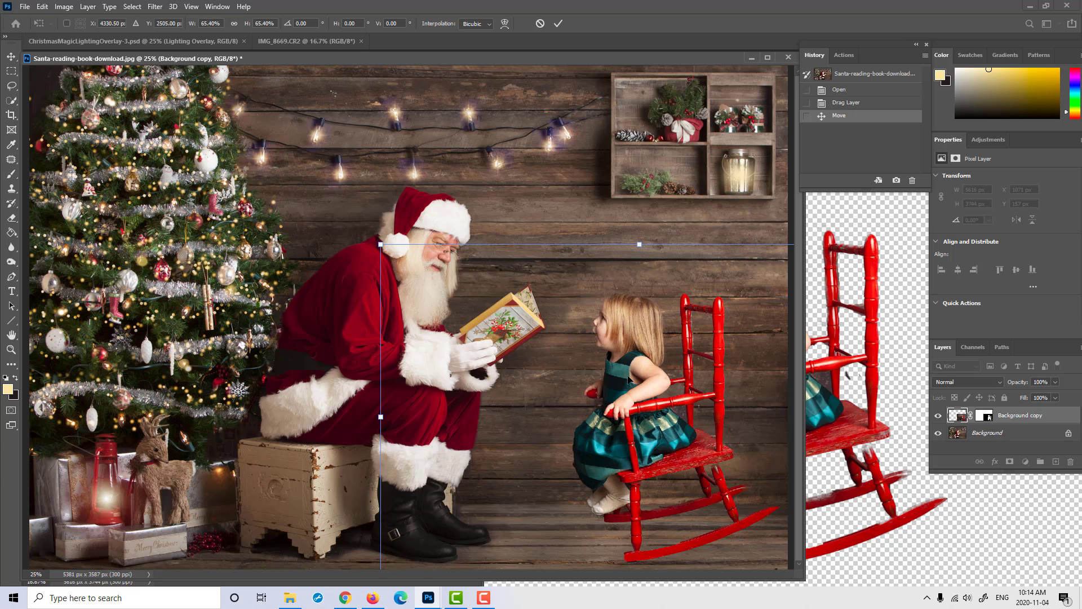
pyautogui.moveTo(629, 379); pyautogui.dragTo(640, 379)
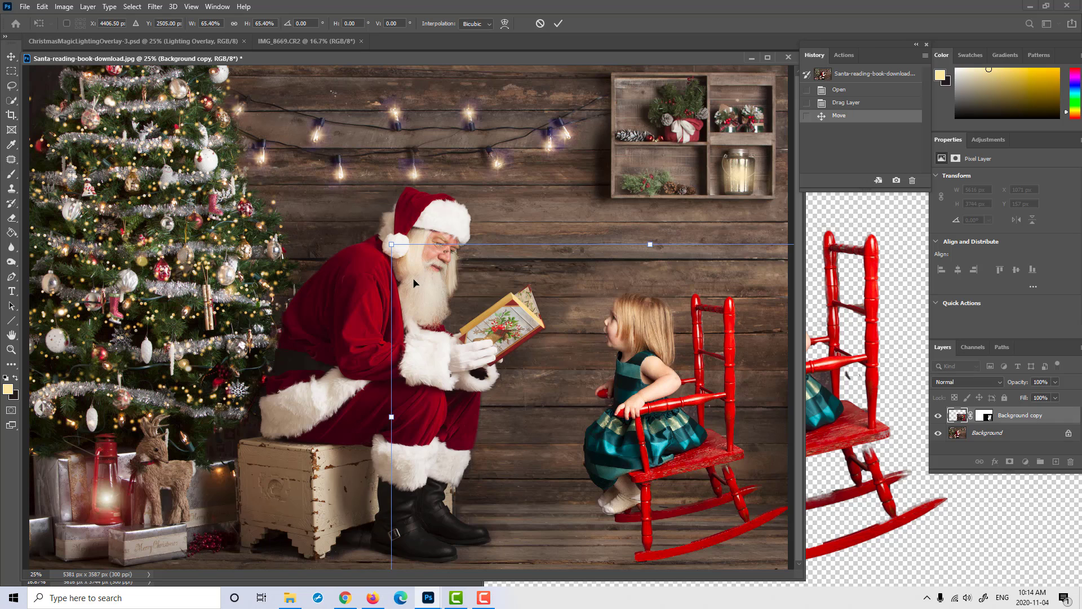
pyautogui.moveTo(392, 245); pyautogui.dragTo(404, 250)
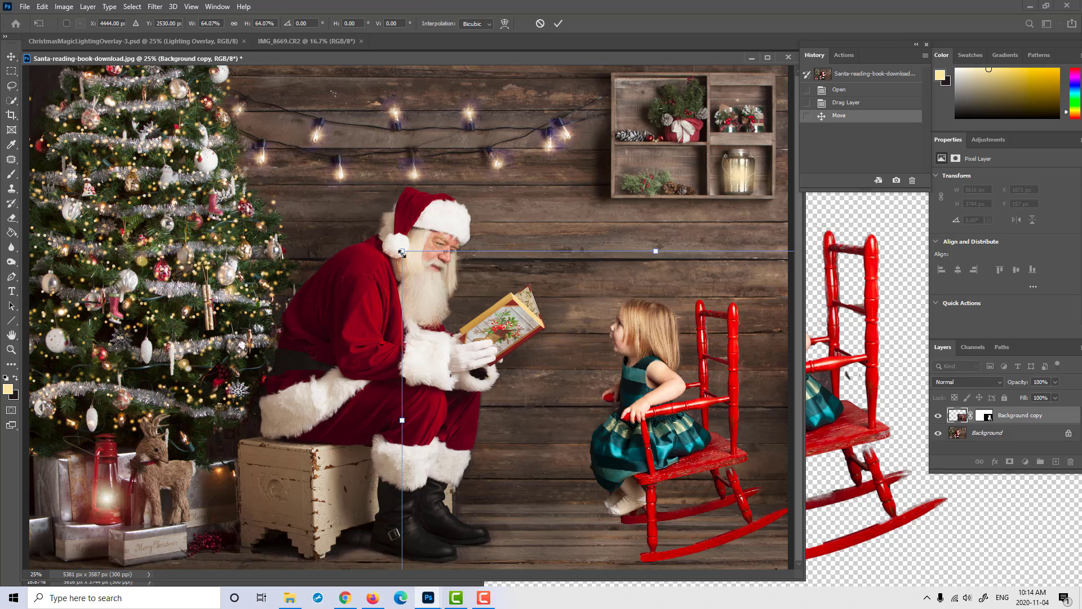
pyautogui.moveTo(401, 253); pyautogui.dragTo(410, 254)
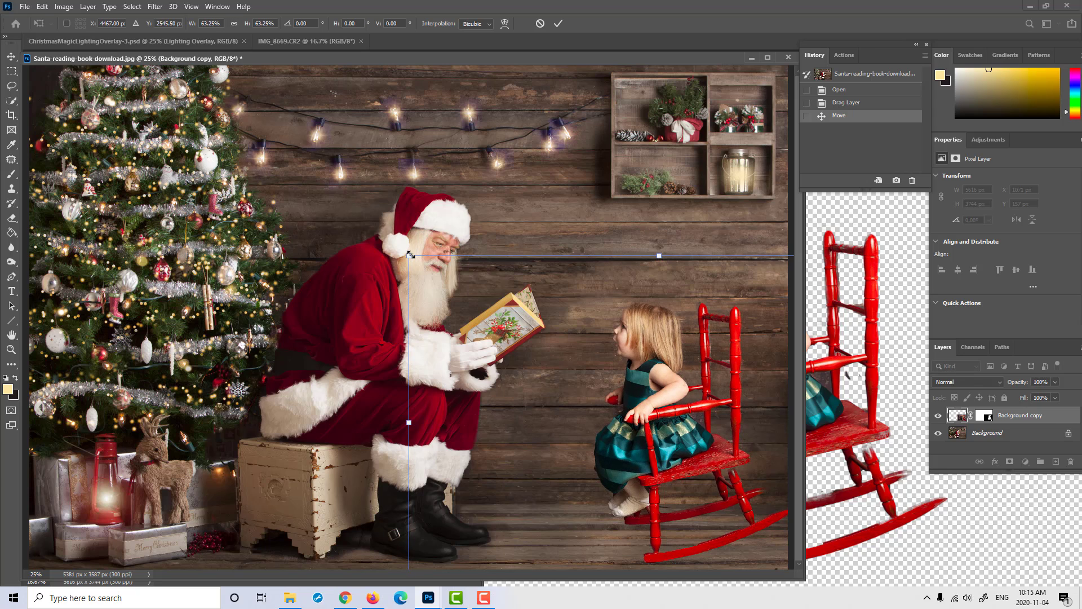
pyautogui.click(557, 23)
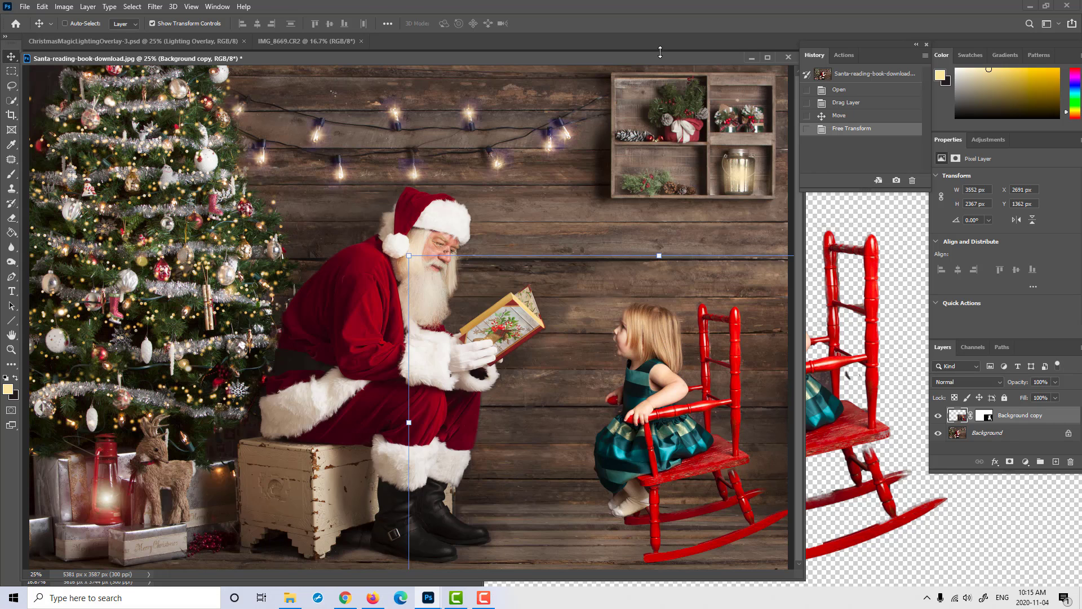
# Step: Dock the IMG_8282.CR2 document among the tabbed files and bring the floating Santa composite back into full view
pyautogui.moveTo(657, 60); pyautogui.dragTo(655, 242)
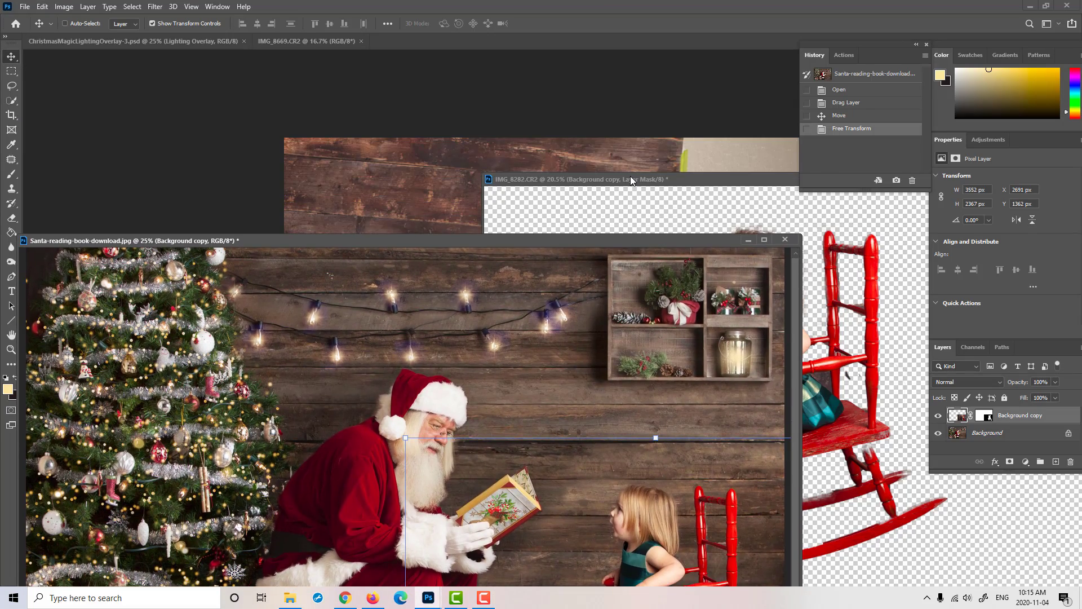
pyautogui.moveTo(630, 179); pyautogui.dragTo(513, 41)
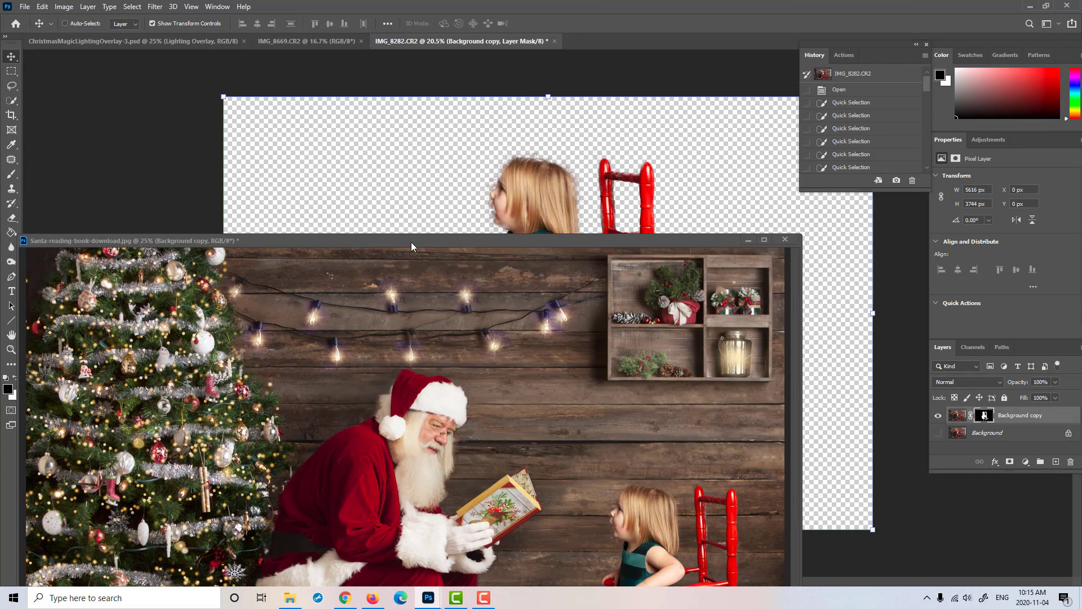
pyautogui.moveTo(411, 242); pyautogui.dragTo(418, 62)
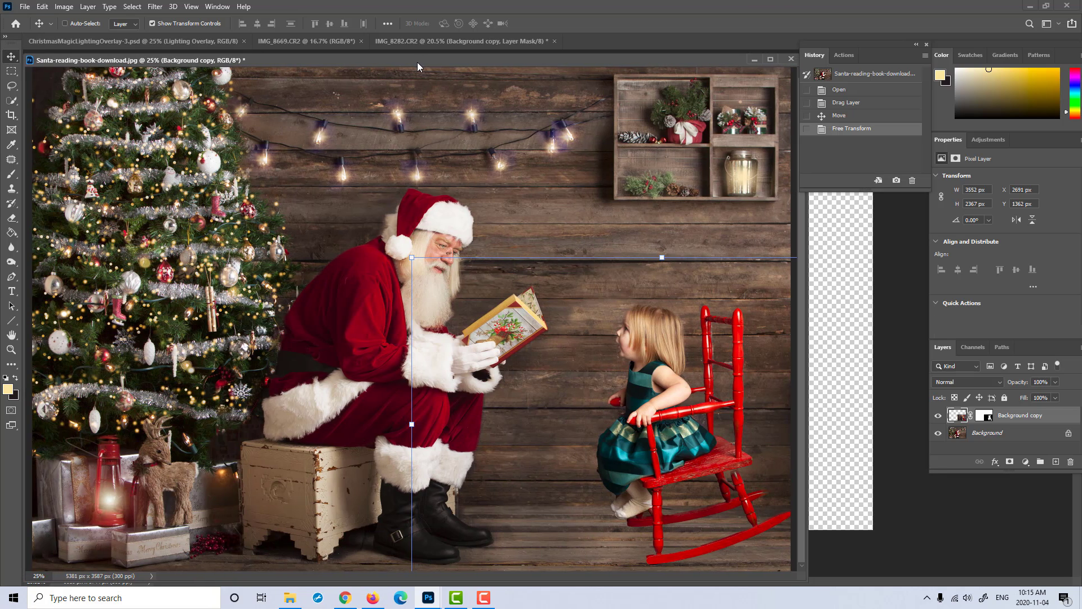
# Step: Paint white on the girl's layer mask with the Brush tool to restore her hairline, forehead, face and neck
pyautogui.click(984, 416)
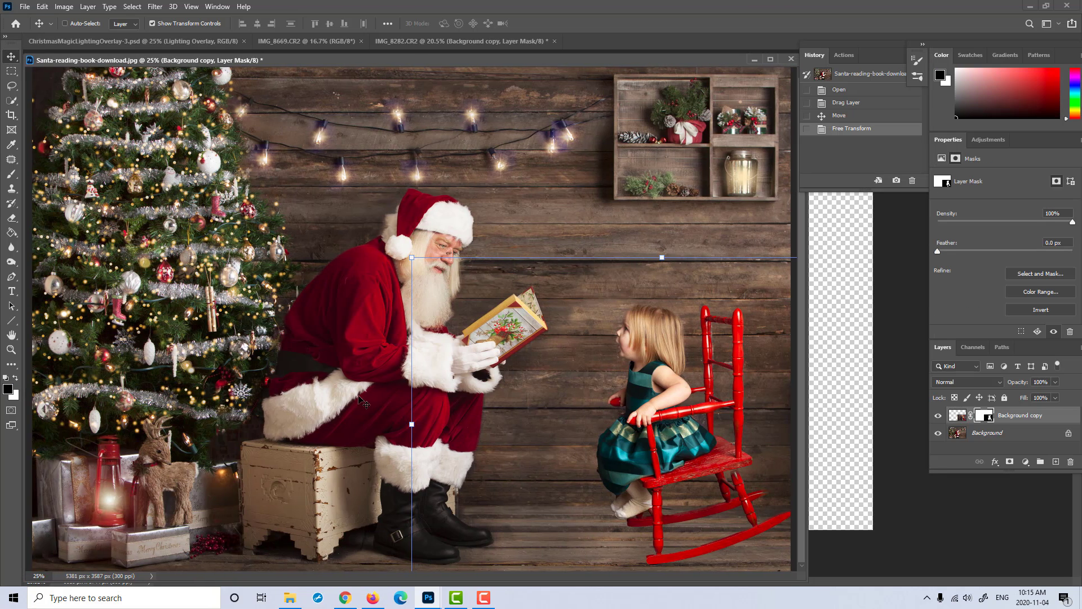
pyautogui.click(11, 349)
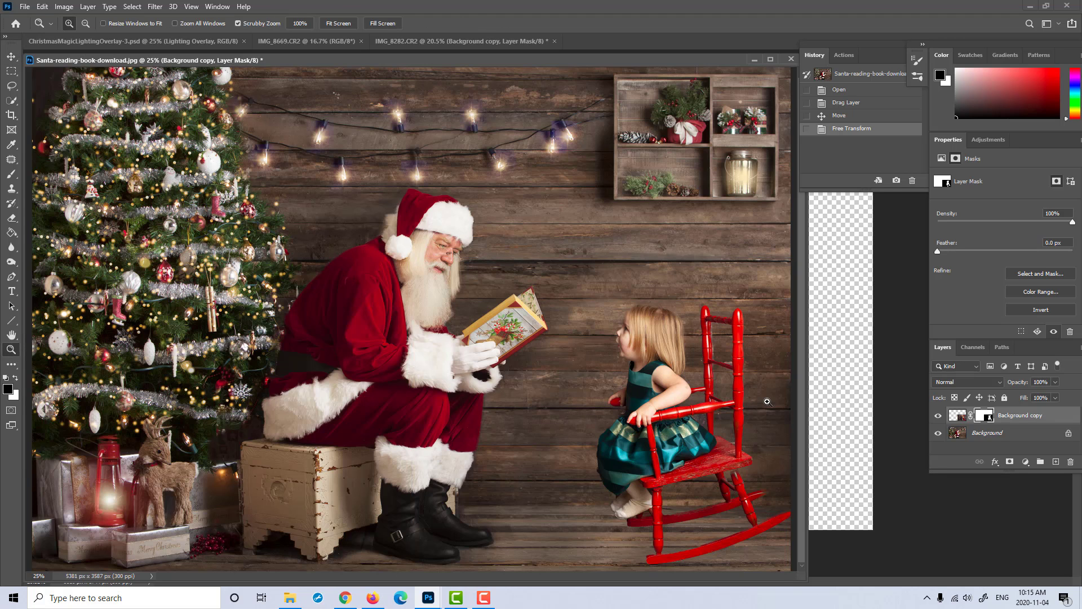
pyautogui.moveTo(767, 402); pyautogui.dragTo(781, 398)
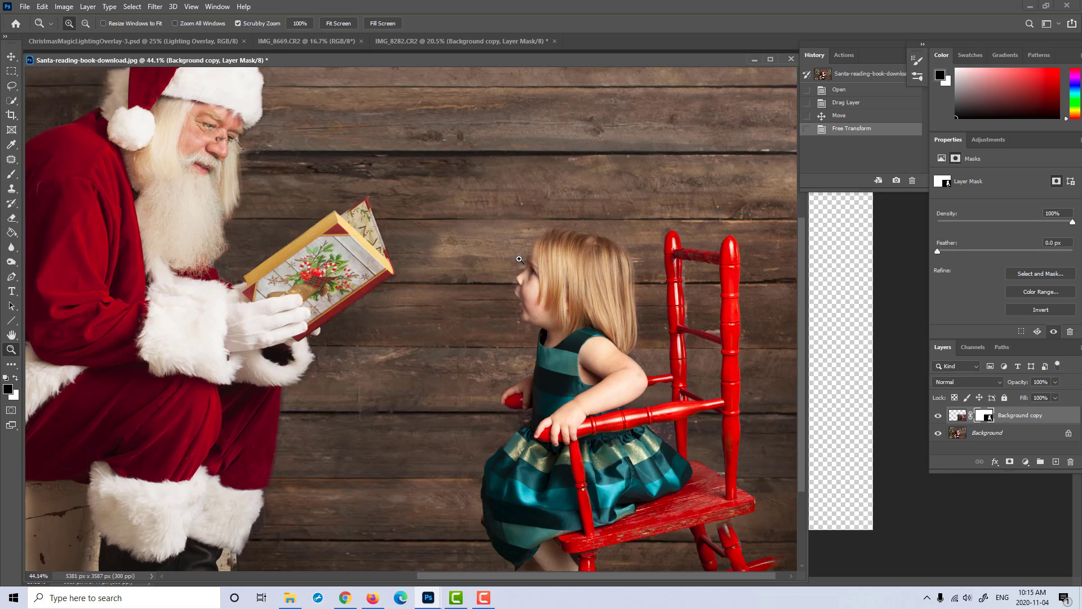
pyautogui.moveTo(529, 263); pyautogui.dragTo(554, 257)
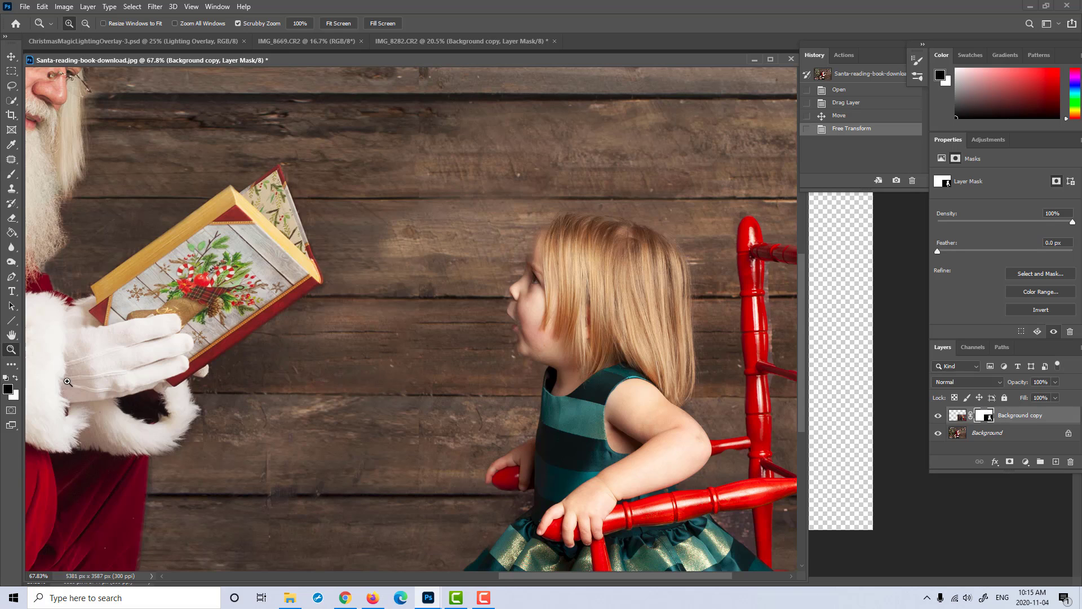
pyautogui.click(16, 378)
pyautogui.click(9, 180)
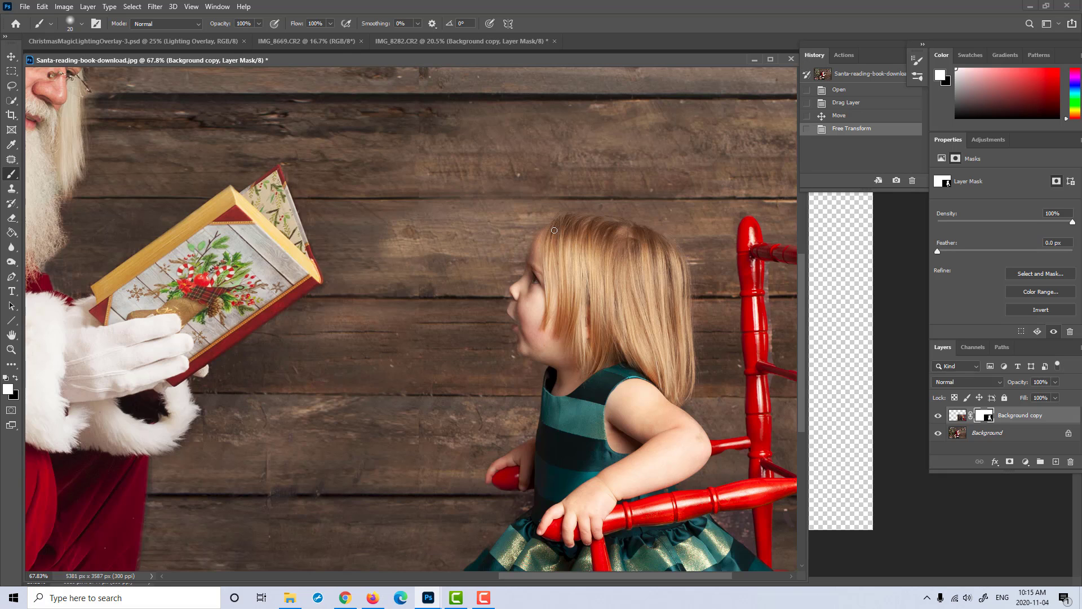
pyautogui.moveTo(554, 230); pyautogui.dragTo(539, 226)
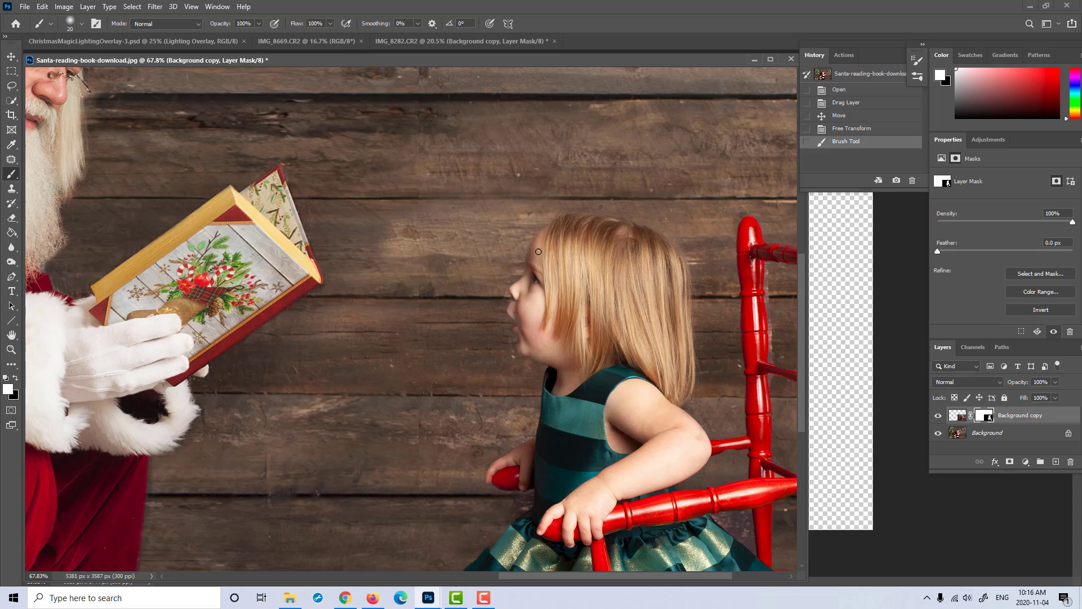
pyautogui.moveTo(539, 251); pyautogui.dragTo(533, 287)
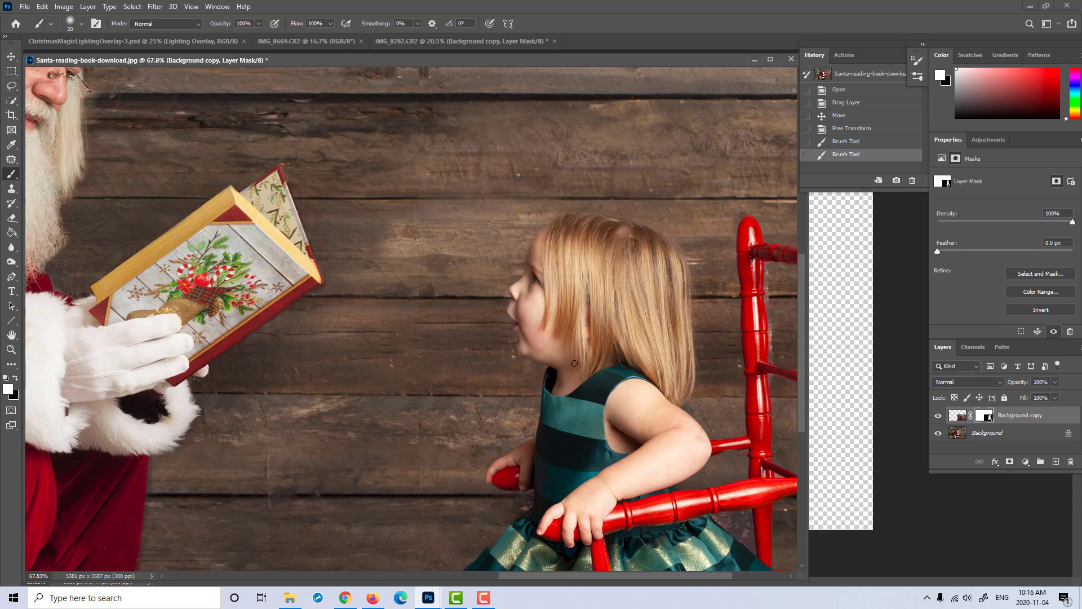
pyautogui.moveTo(575, 363)
pyautogui.mouseDown()
pyautogui.moveTo(650, 254)
pyautogui.moveTo(682, 175)
pyautogui.mouseUp()
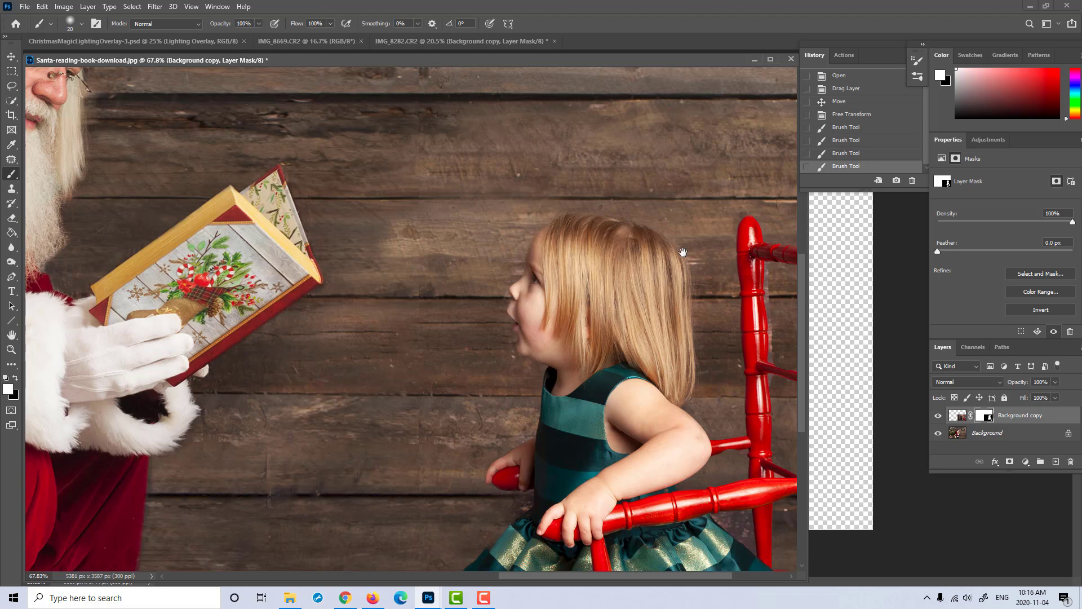
# Step: Paint black on the mask along the inner side of the chair back's far post, and switch the painting colour back to white
pyautogui.moveTo(683, 248); pyautogui.dragTo(499, 200)
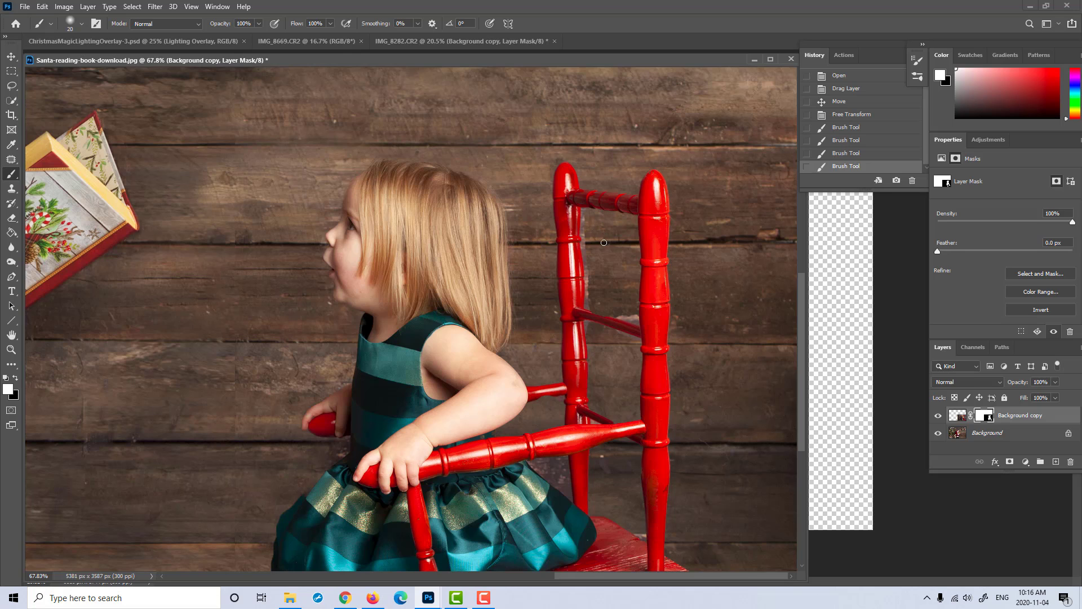
pyautogui.press('x')
pyautogui.moveTo(583, 214); pyautogui.dragTo(591, 287)
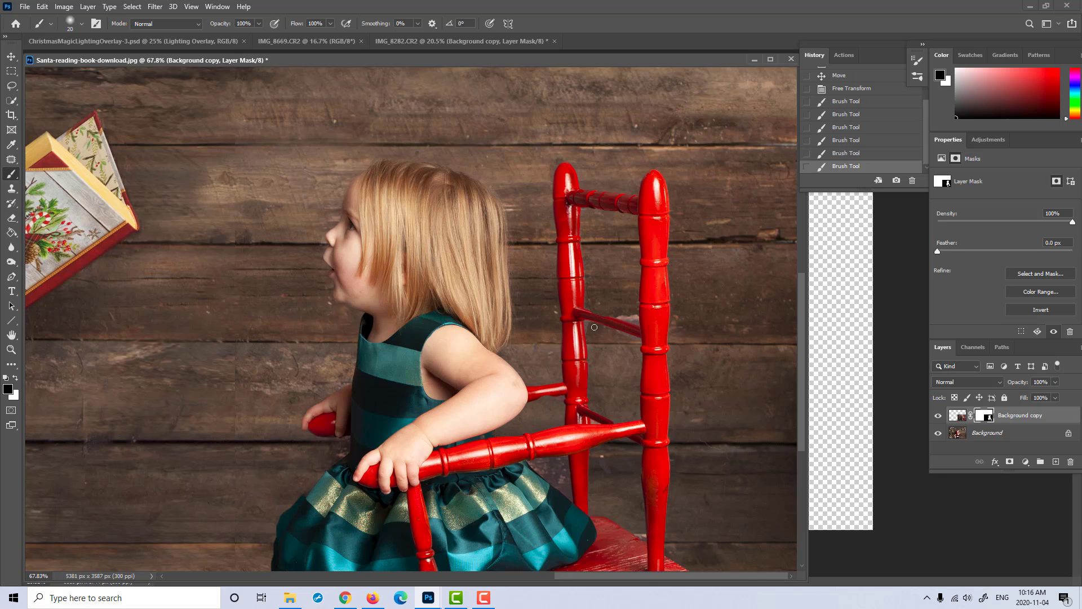
pyautogui.moveTo(594, 348); pyautogui.dragTo(601, 421)
pyautogui.press('x')
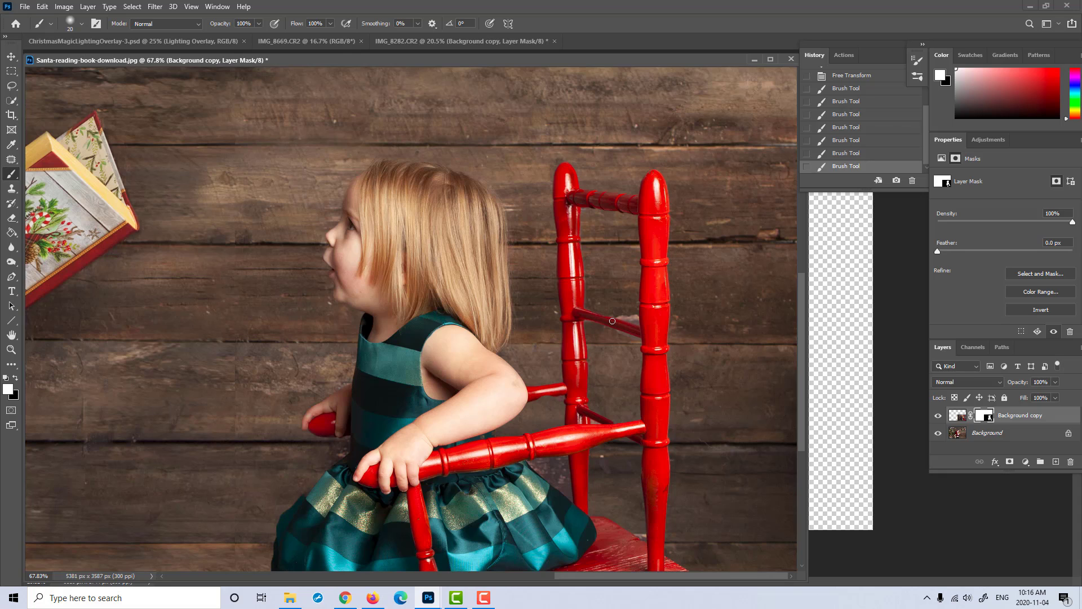
# Step: Touch up the layer mask around the chair back's middle rung and paint white to restore the rear leg just beneath the seat
pyautogui.click(613, 320)
pyautogui.press('x')
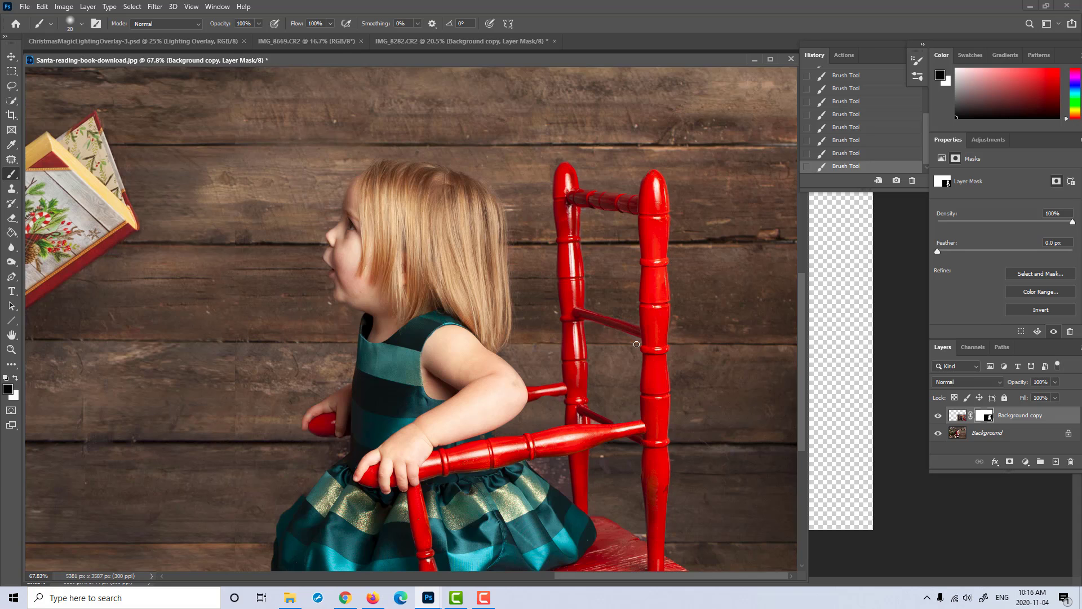
pyautogui.scroll(-5, 529, 359)
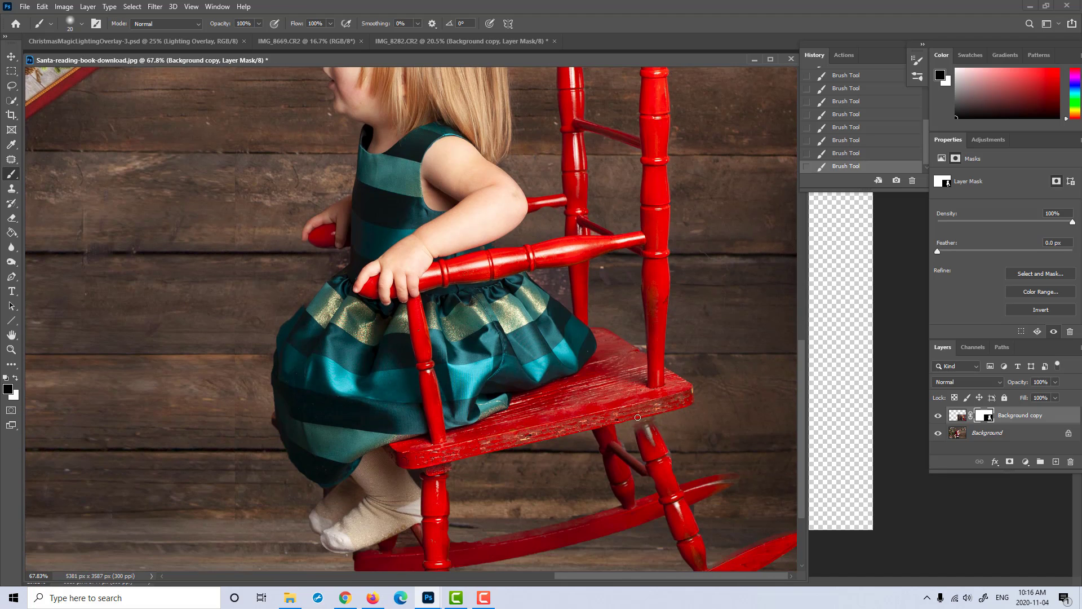
pyautogui.scroll(-2, 671, 437)
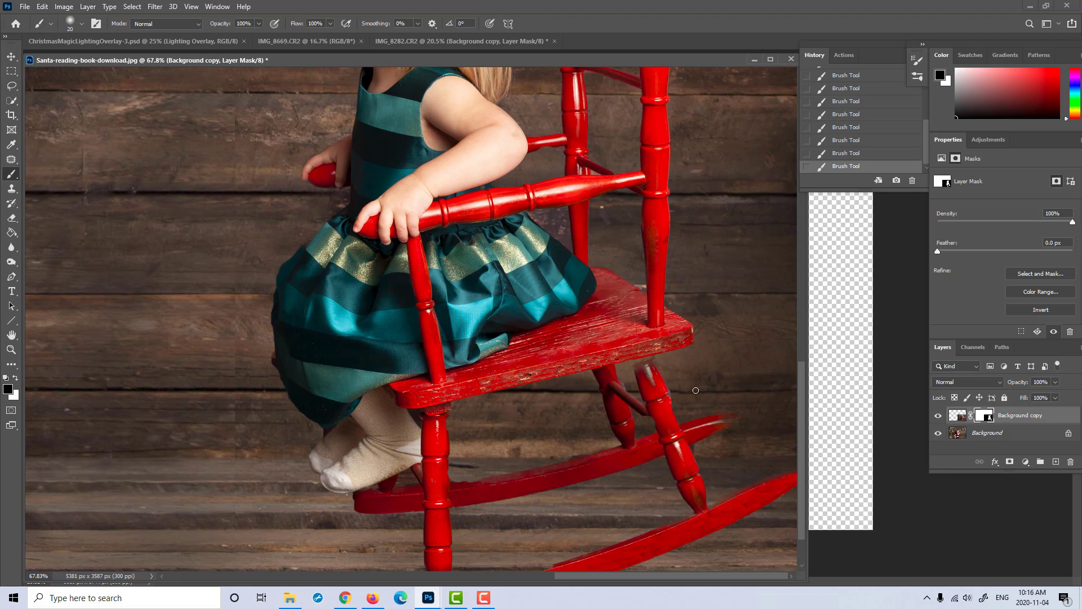
pyautogui.press('x')
pyautogui.moveTo(639, 361); pyautogui.dragTo(635, 354)
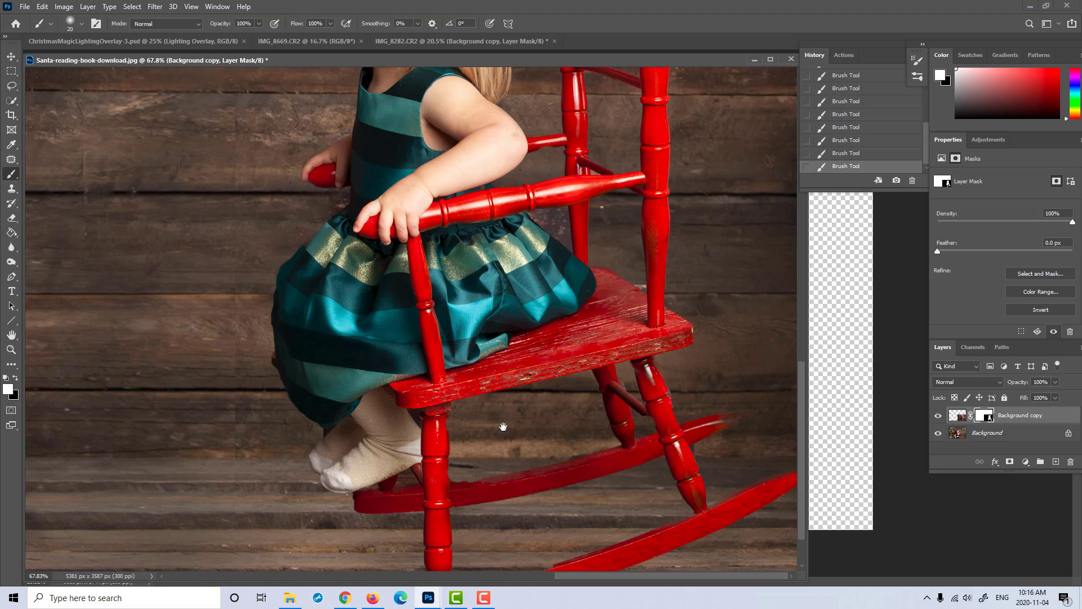
# Step: Examine the girl's dress, the rocking chair and the whole Santa composite for mask edges that still need correcting
pyautogui.scroll(-2, 503, 430)
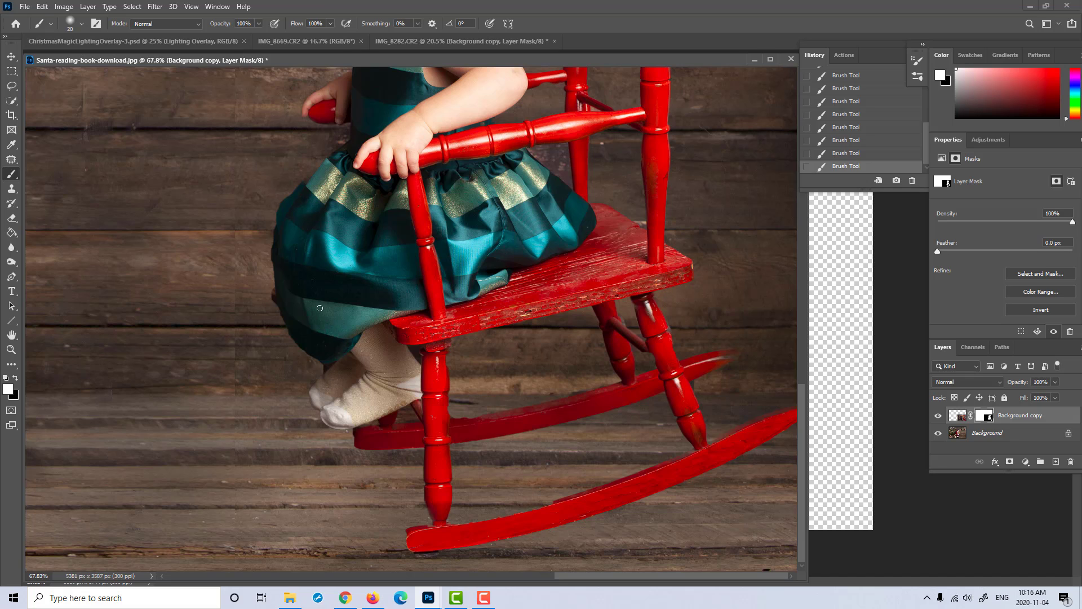
pyautogui.moveTo(320, 308); pyautogui.dragTo(374, 447)
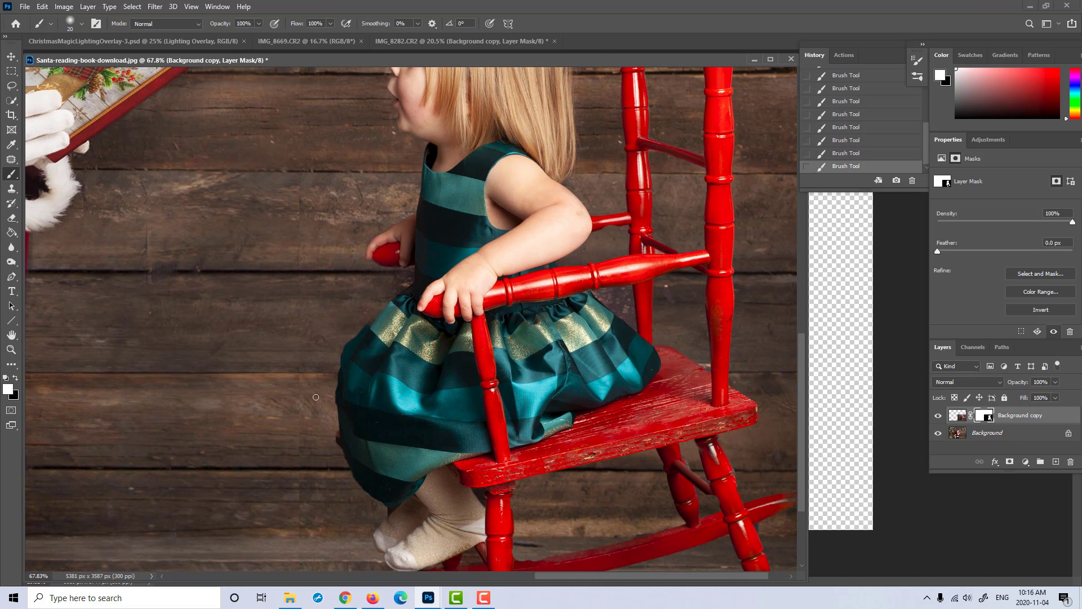
pyautogui.press('x')
pyautogui.moveTo(472, 115); pyautogui.dragTo(507, 169)
pyautogui.moveTo(584, 398); pyautogui.dragTo(574, 289)
pyautogui.moveTo(575, 425); pyautogui.dragTo(579, 340)
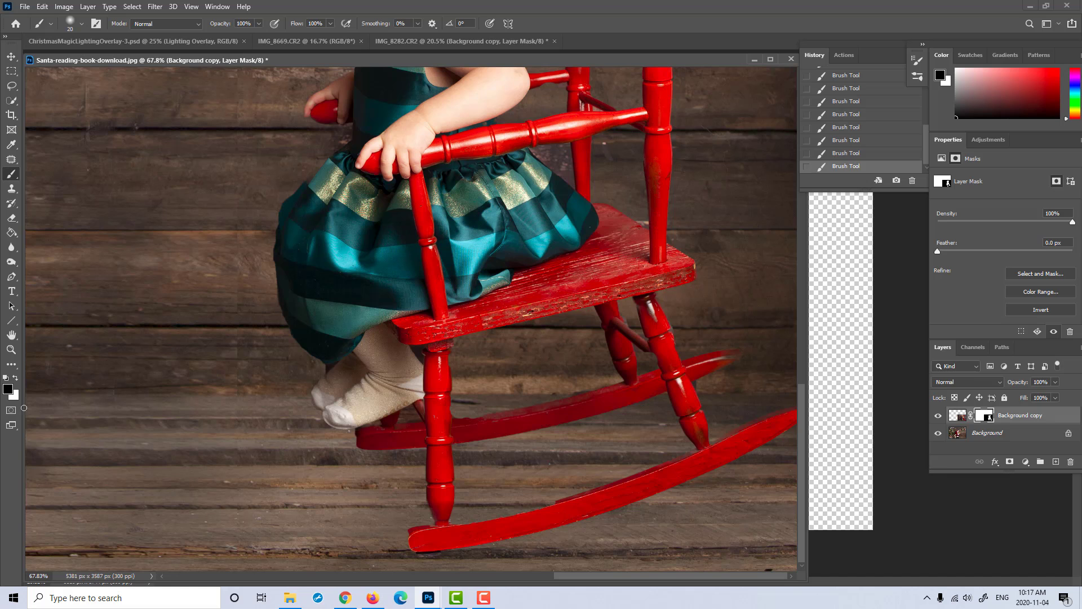
pyautogui.click(10, 349)
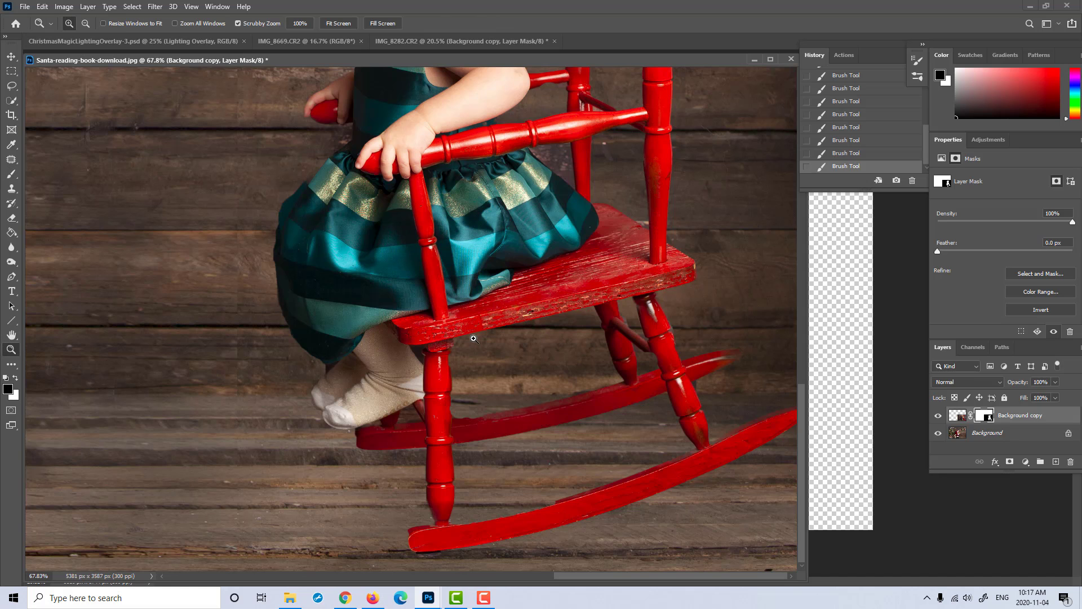
pyautogui.moveTo(503, 338); pyautogui.dragTo(461, 341)
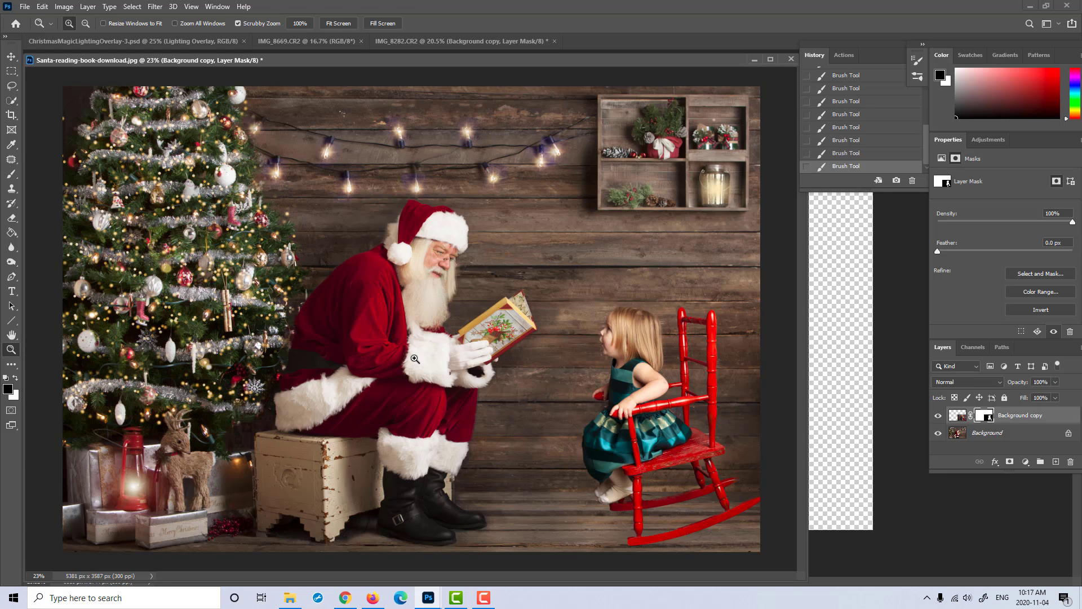
pyautogui.moveTo(415, 358); pyautogui.dragTo(456, 355)
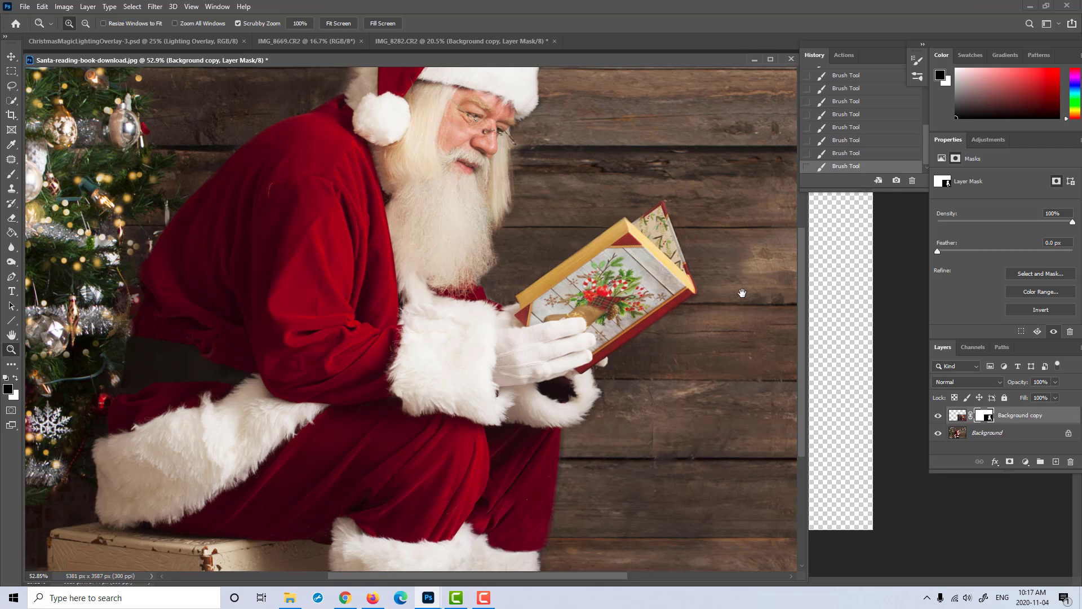
pyautogui.moveTo(742, 293); pyautogui.dragTo(396, 277)
pyautogui.moveTo(692, 364); pyautogui.dragTo(582, 265)
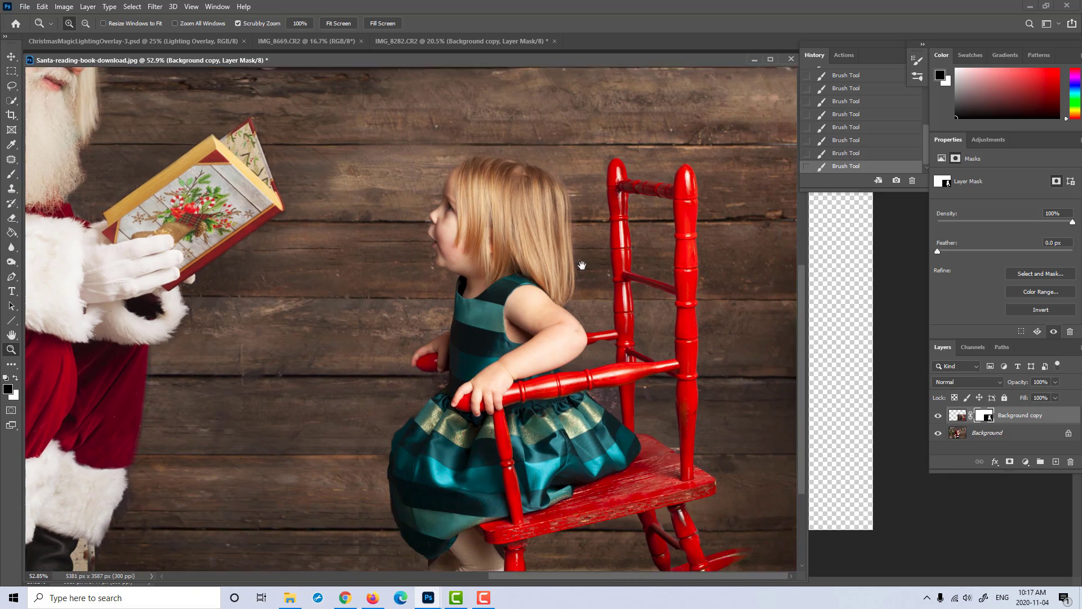
pyautogui.scroll(-5, 582, 265)
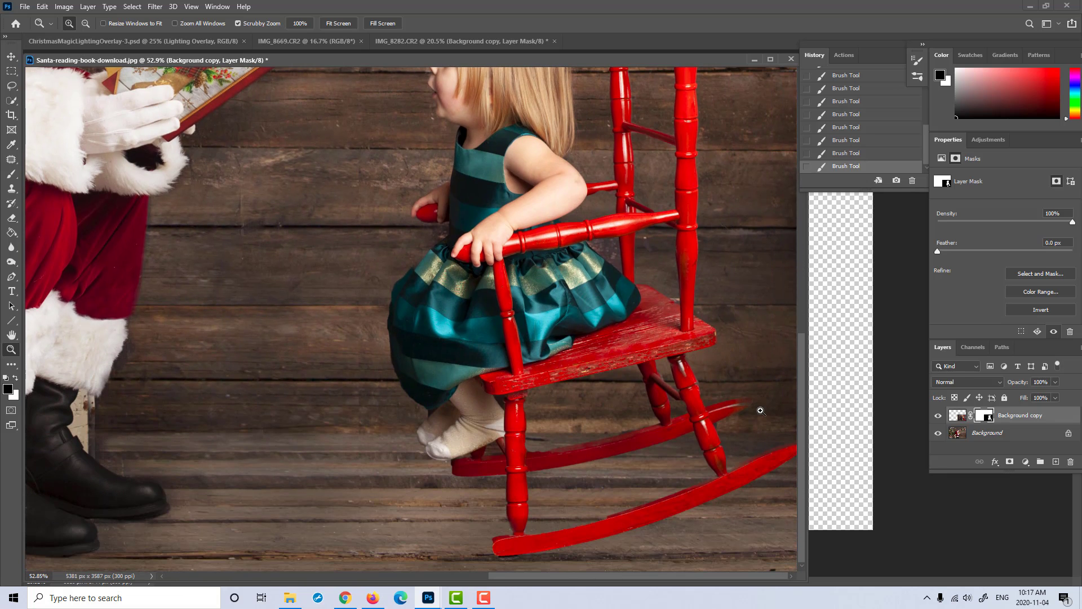
# Step: Restore the far rocker's rear tip in white on the layer mask, and trim the halo around it in black with a smaller brush
pyautogui.scroll(3, 764, 411)
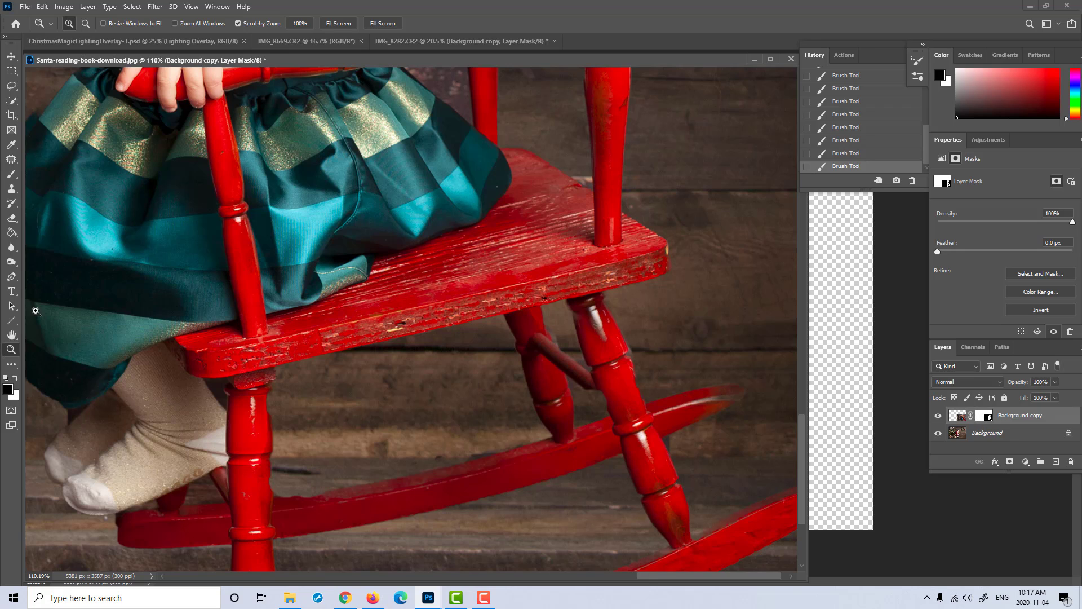
pyautogui.click(16, 378)
pyautogui.click(13, 176)
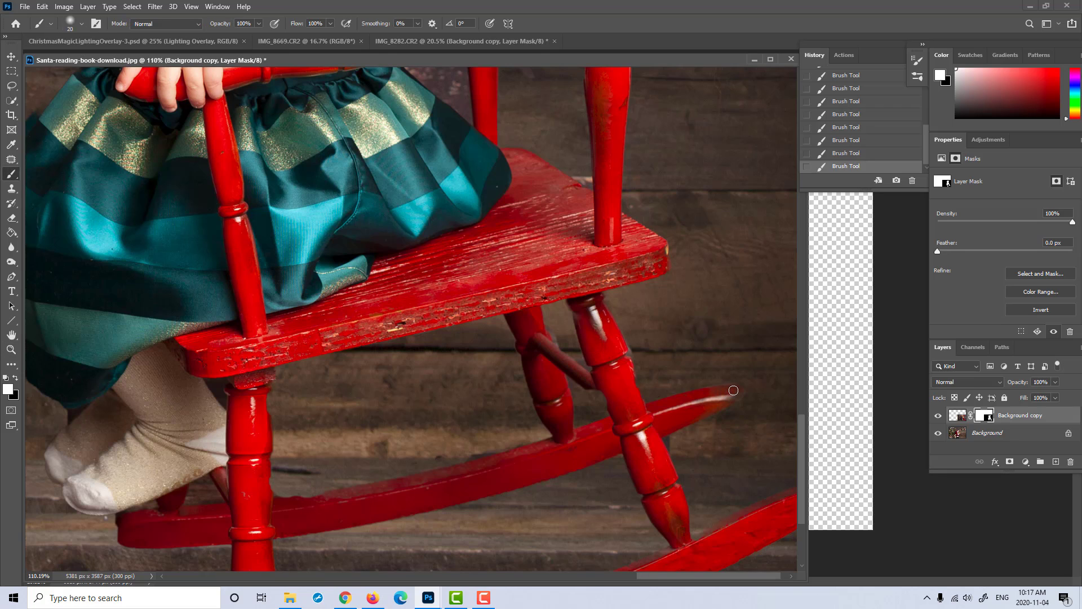
pyautogui.moveTo(733, 390); pyautogui.dragTo(732, 394)
pyautogui.moveTo(731, 389)
pyautogui.mouseDown()
pyautogui.moveTo(713, 403)
pyautogui.moveTo(742, 393)
pyautogui.mouseUp()
pyautogui.moveTo(716, 387); pyautogui.dragTo(720, 389)
pyautogui.press('[')
pyautogui.press('[')
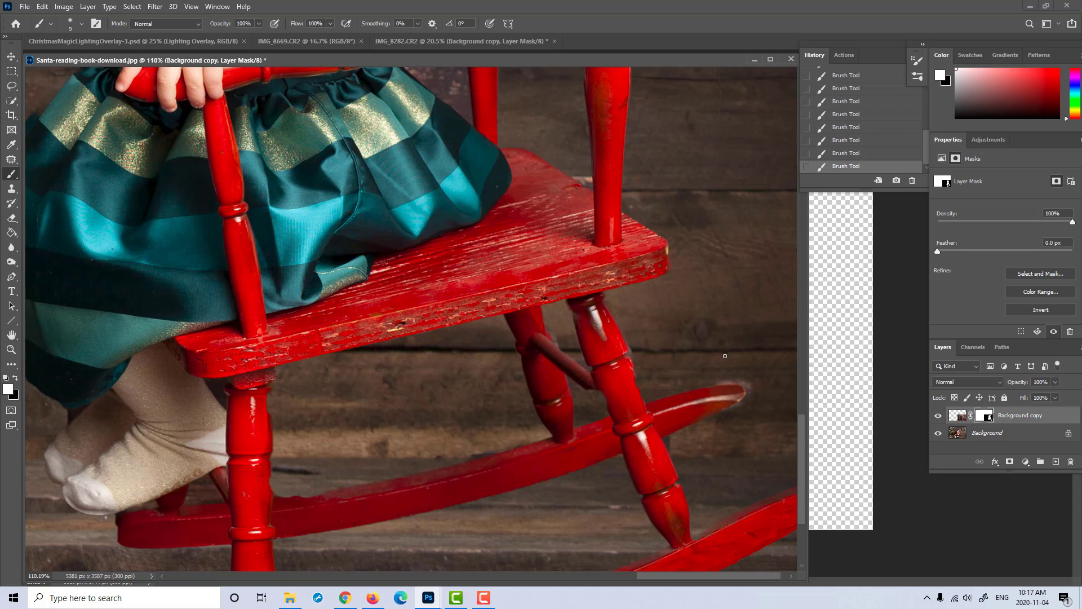
pyautogui.press('x')
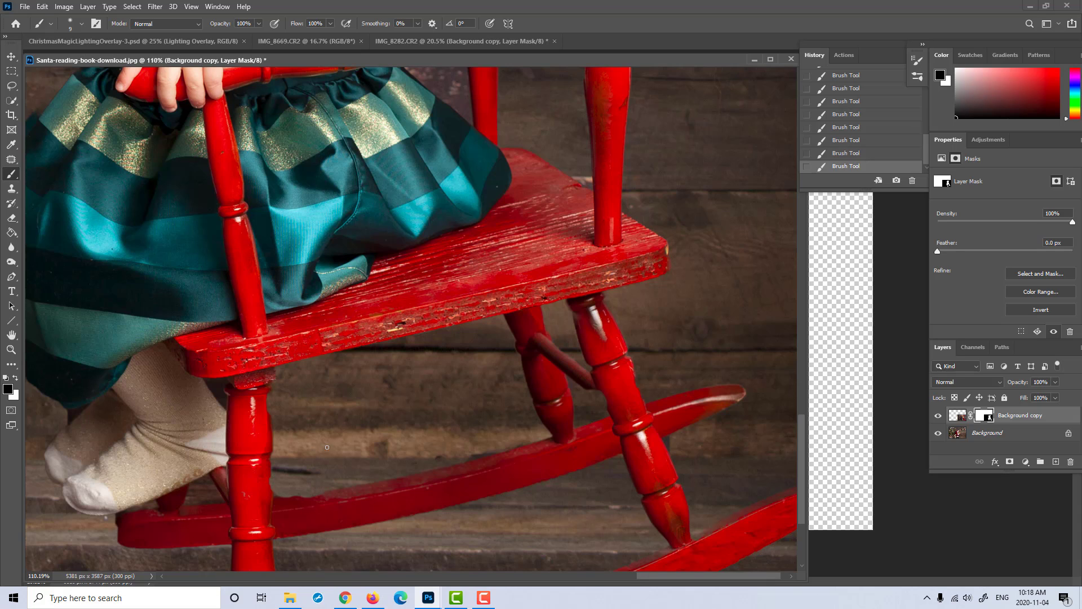
# Step: Paint white on the mask to restore the far rocker's upper edge beside the front leg, and return the painting colour to black
pyautogui.press('x')
pyautogui.press('x')
pyautogui.press('x')
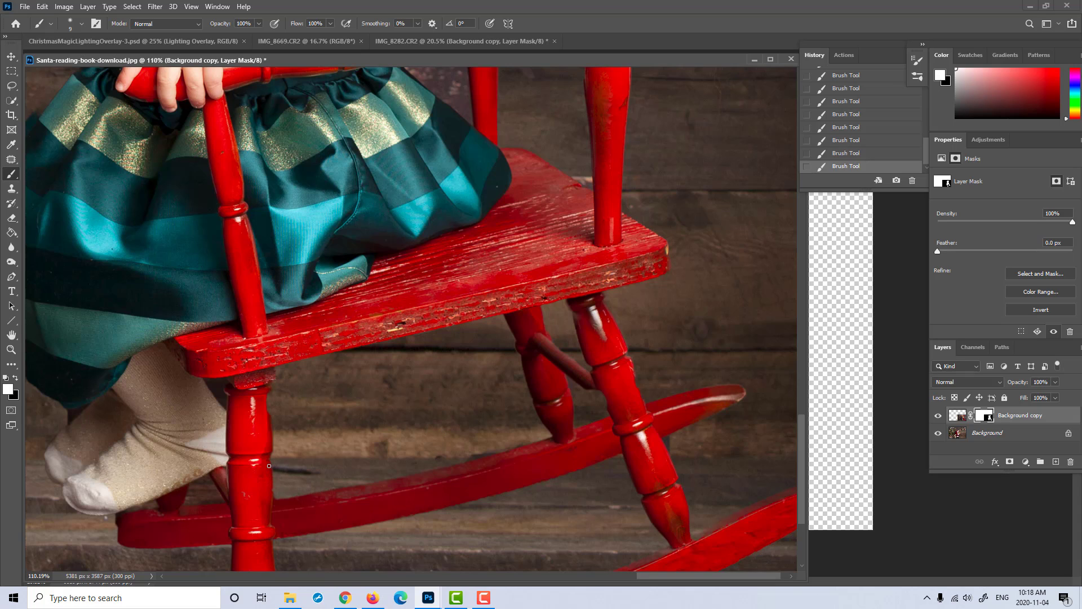
pyautogui.press('x')
# Step: Move the girl and chair slightly closer to Santa and nudge them a little lower on the floor
pyautogui.click(12, 350)
pyautogui.moveTo(481, 351); pyautogui.dragTo(338, 355)
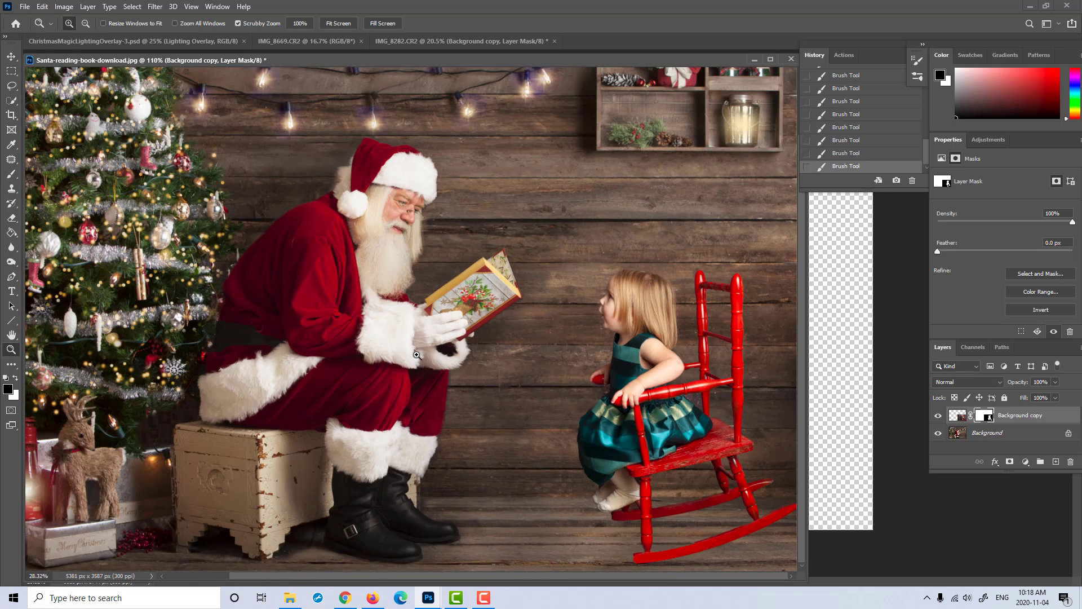
pyautogui.moveTo(591, 357); pyautogui.dragTo(570, 356)
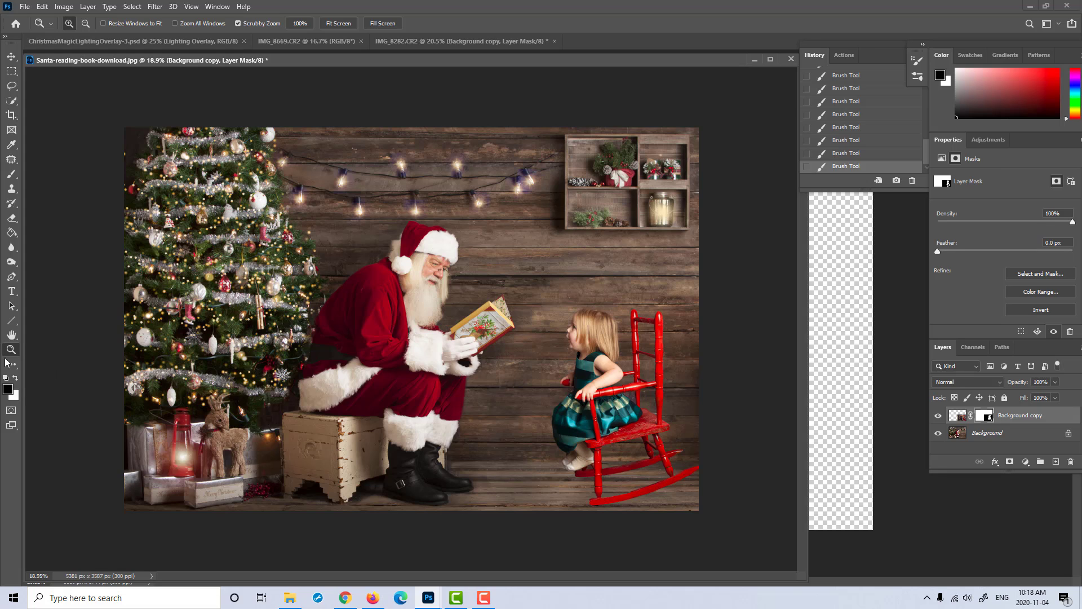
pyautogui.moveTo(622, 381); pyautogui.dragTo(630, 378)
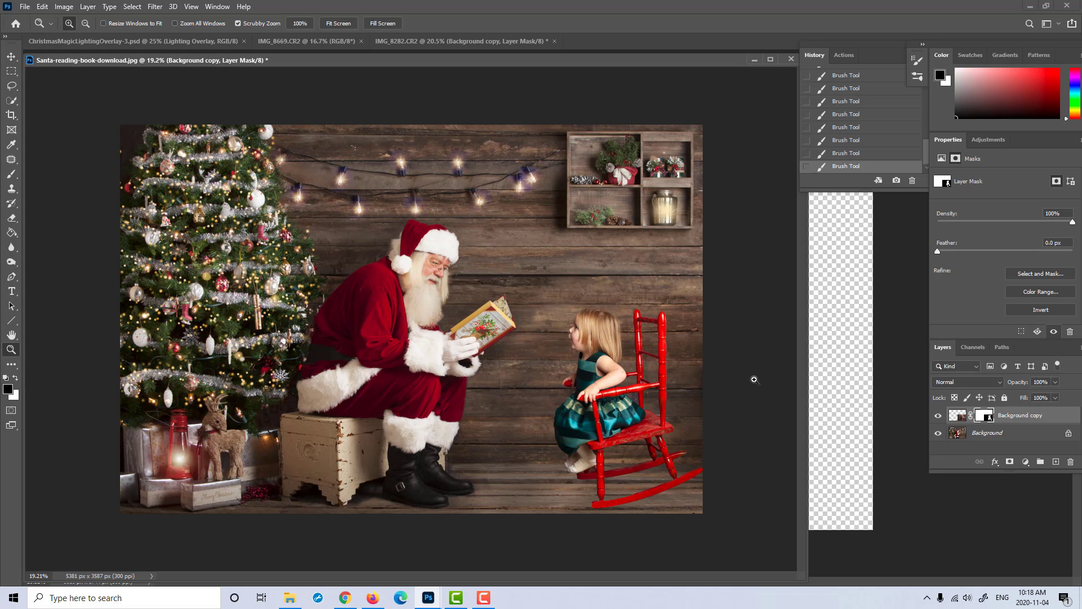
pyautogui.click(11, 56)
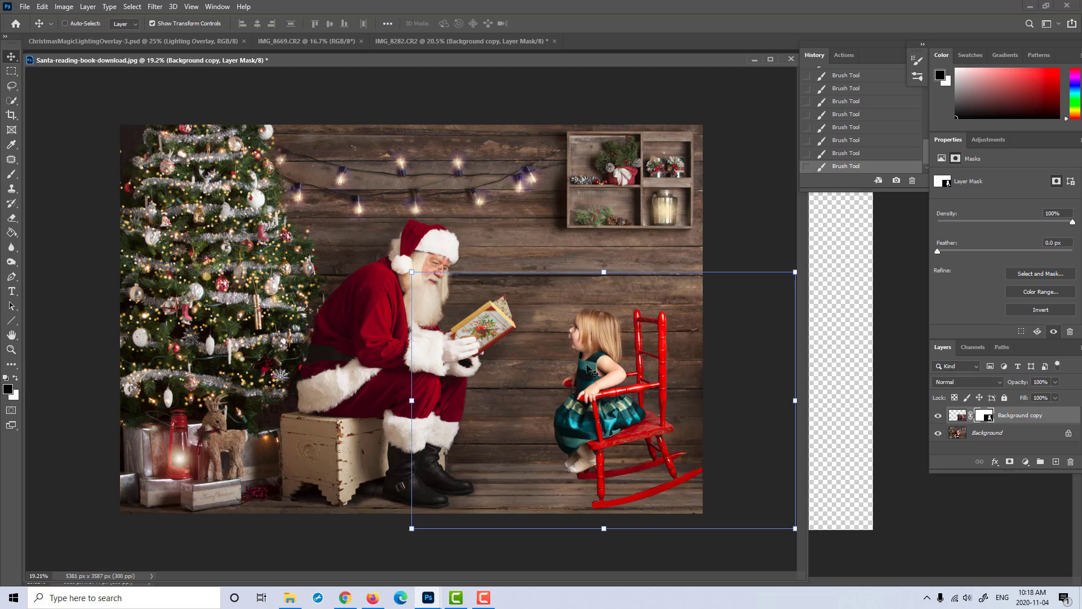
pyautogui.moveTo(641, 377); pyautogui.dragTo(597, 376)
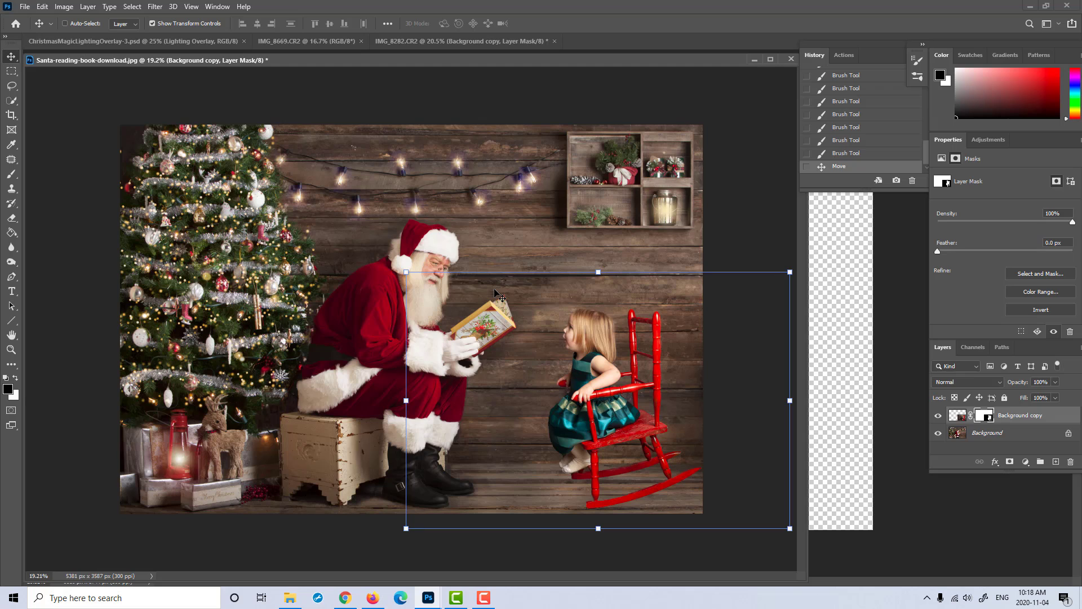
pyautogui.hotkey('shift', 'Down')
pyautogui.hotkey('shift', 'Down')
pyautogui.hotkey('shift', 'Down')
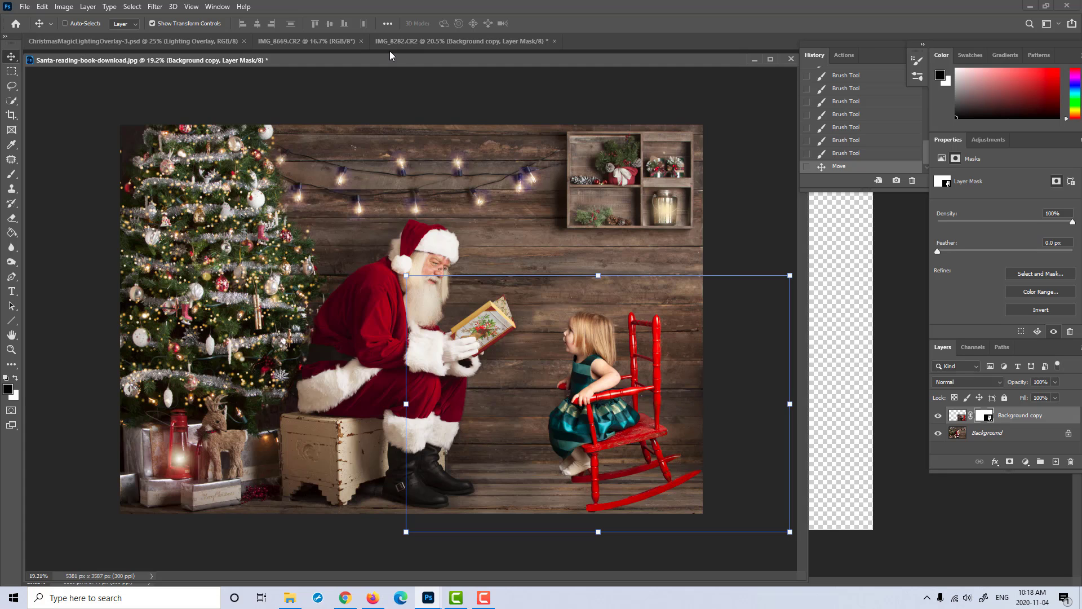
# Step: Show the hidden Background layer in IMG_8282.CR2 to examine the original photo, and bring the Santa composite back into view
pyautogui.click(410, 41)
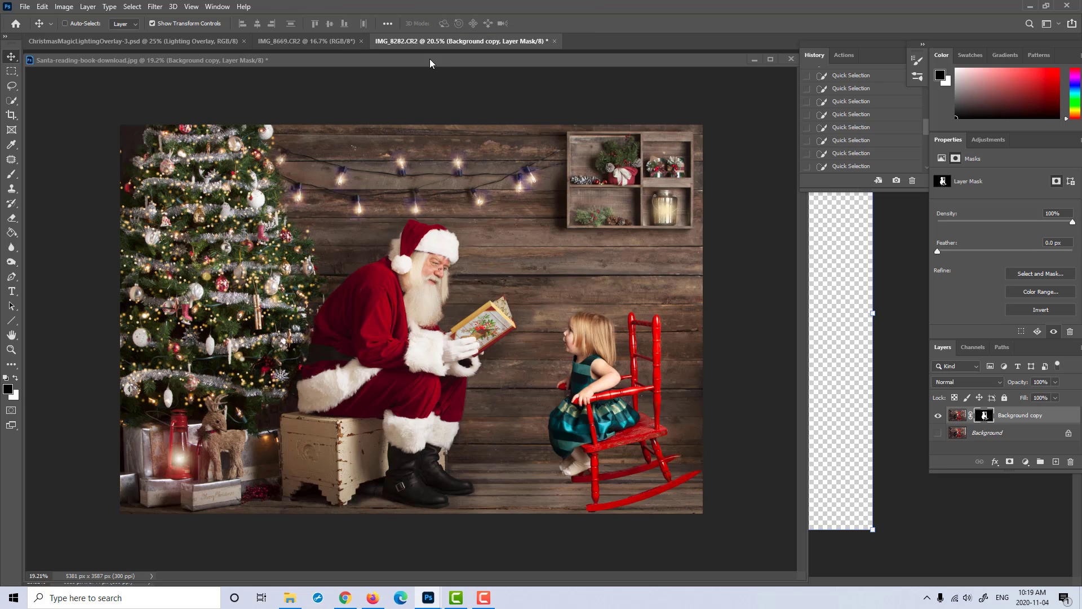
pyautogui.moveTo(430, 59); pyautogui.dragTo(459, 331)
pyautogui.moveTo(458, 380); pyautogui.dragTo(457, 537)
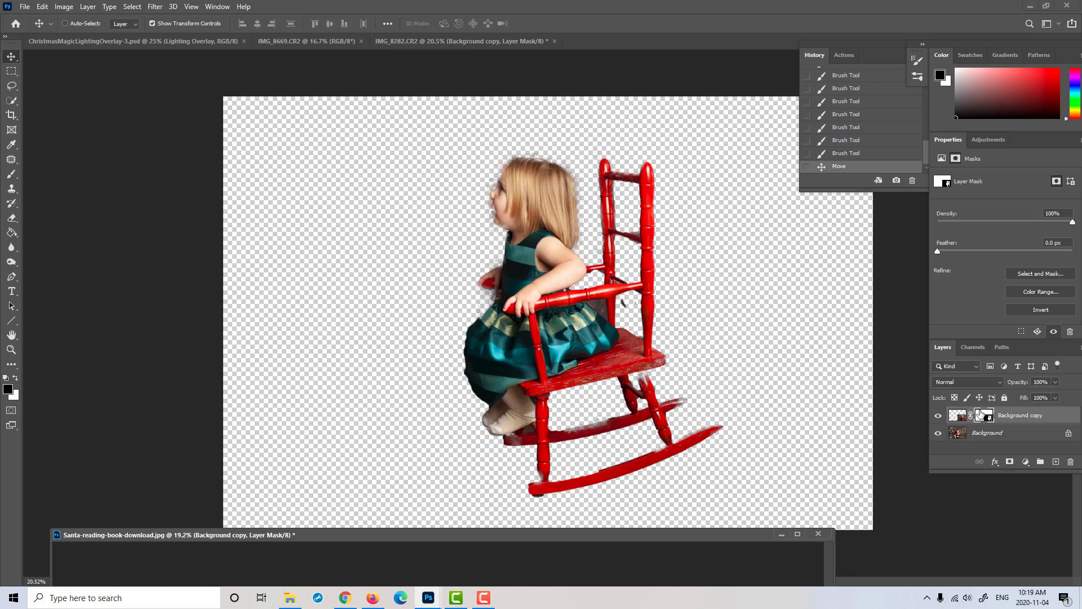
pyautogui.click(966, 438)
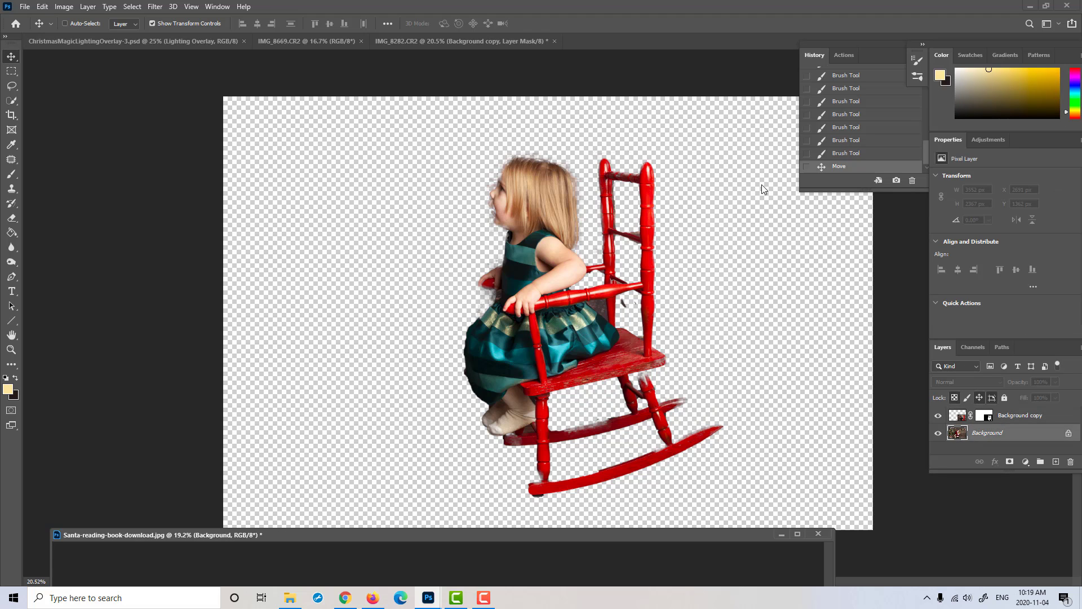
pyautogui.click(460, 40)
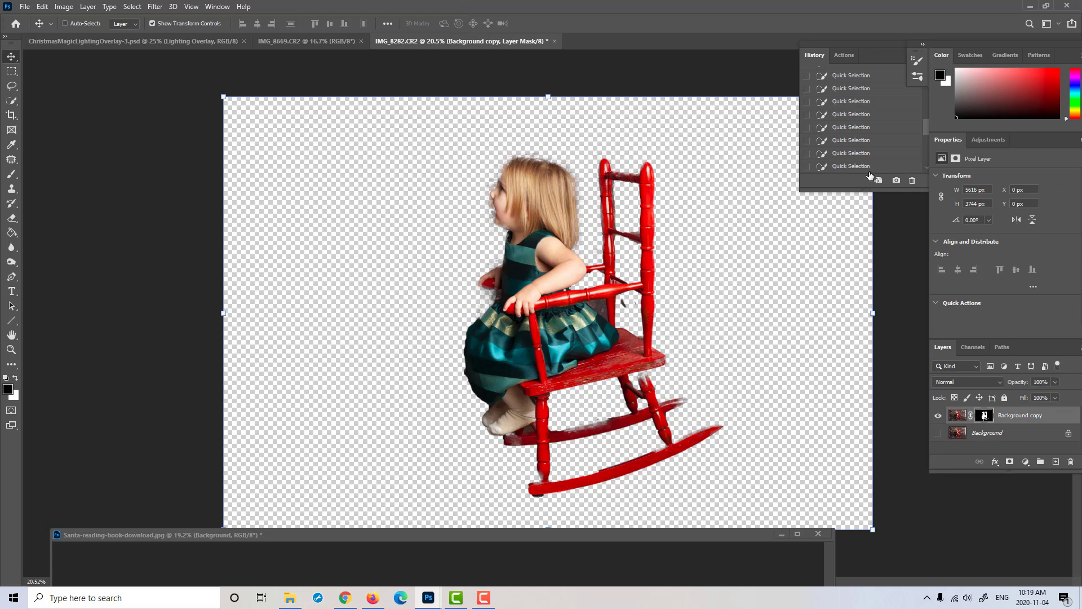
pyautogui.click(938, 433)
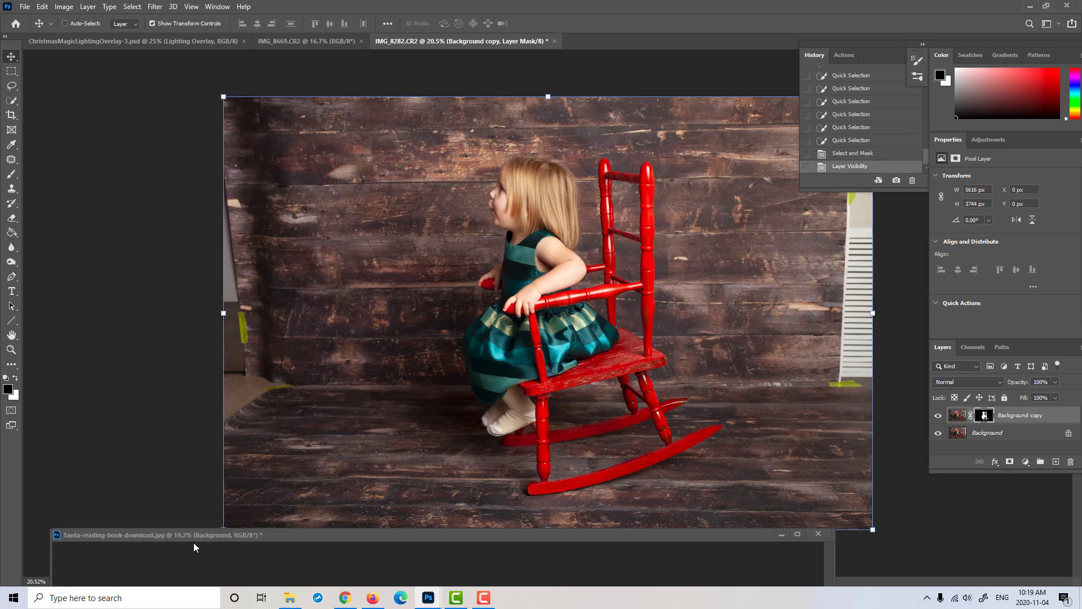
pyautogui.moveTo(195, 536)
pyautogui.mouseDown()
pyautogui.moveTo(198, 123)
pyautogui.moveTo(239, 389)
pyautogui.moveTo(214, 586)
pyautogui.moveTo(218, 94)
pyautogui.mouseUp()
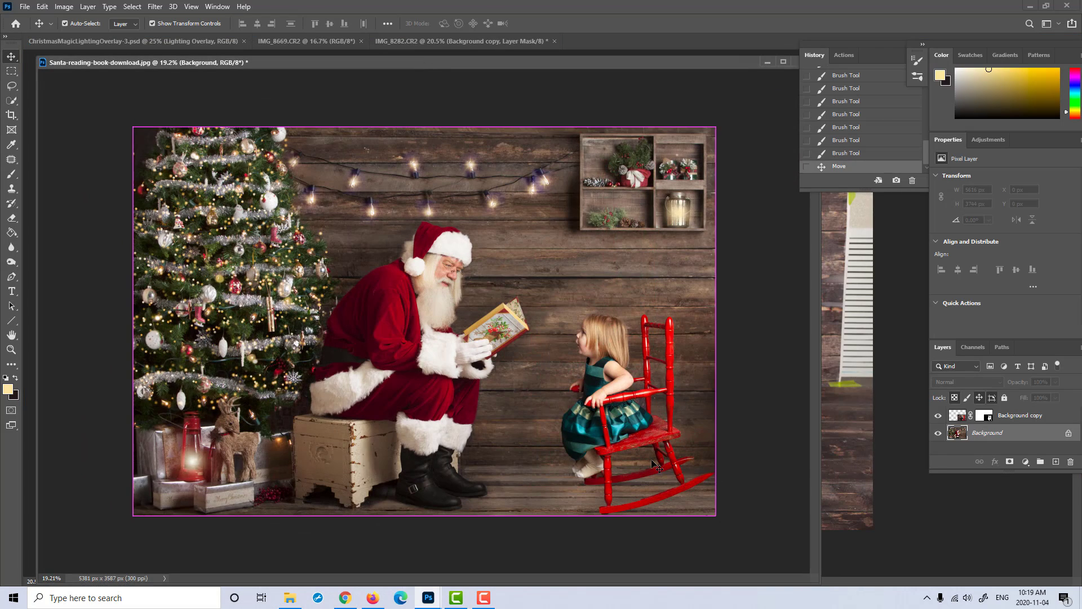
# Step: Rotate the Background copy layer with the girl and chair by 2.25° using Free Transform, and apply it
pyautogui.click(961, 420)
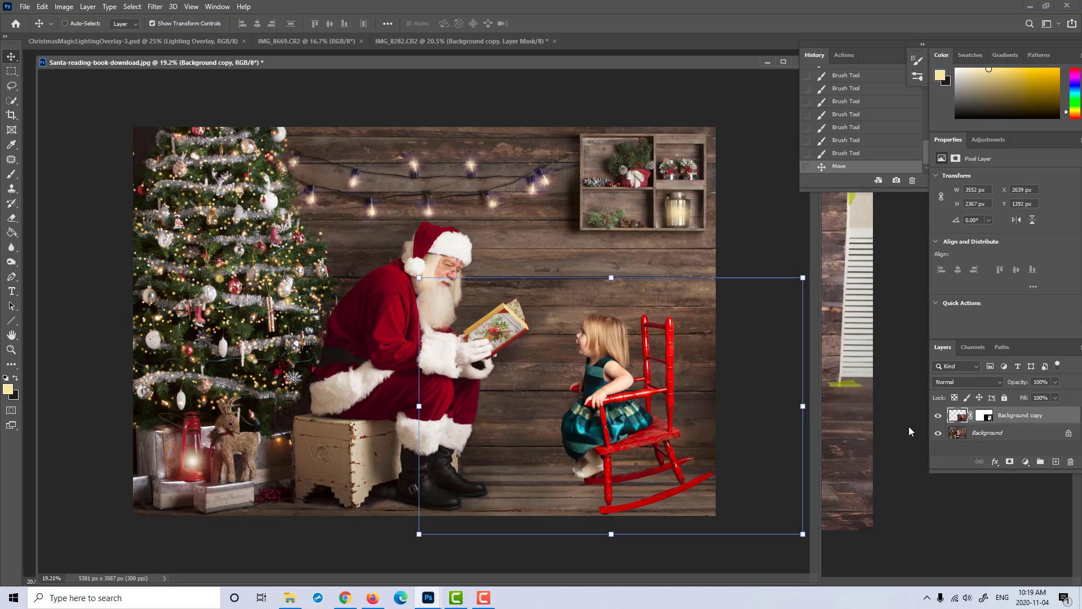
pyautogui.hotkey('ctrl', 't')
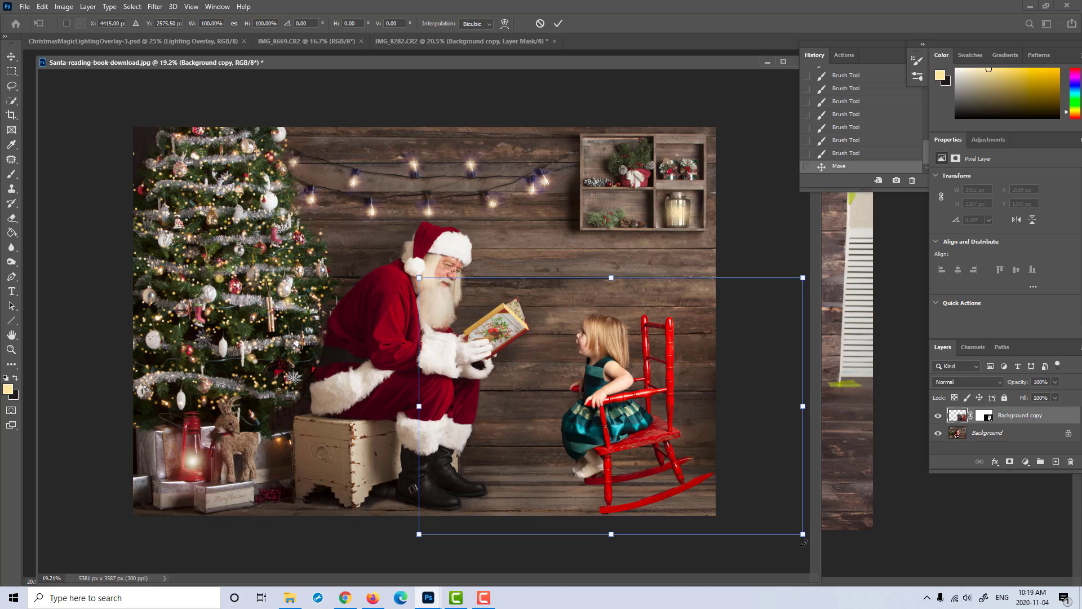
pyautogui.moveTo(803, 543); pyautogui.dragTo(796, 548)
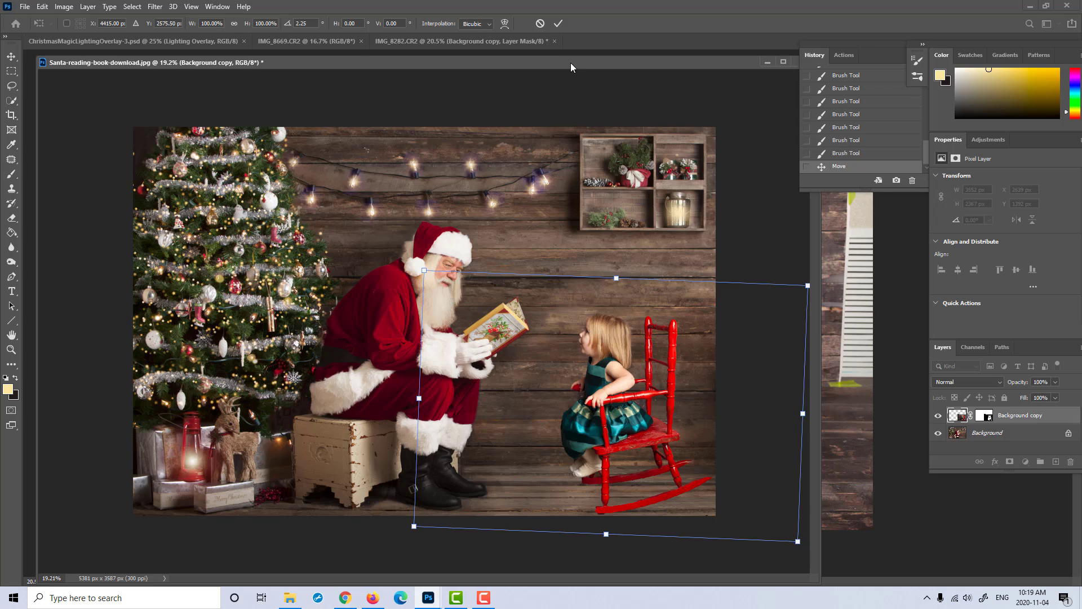
pyautogui.click(559, 22)
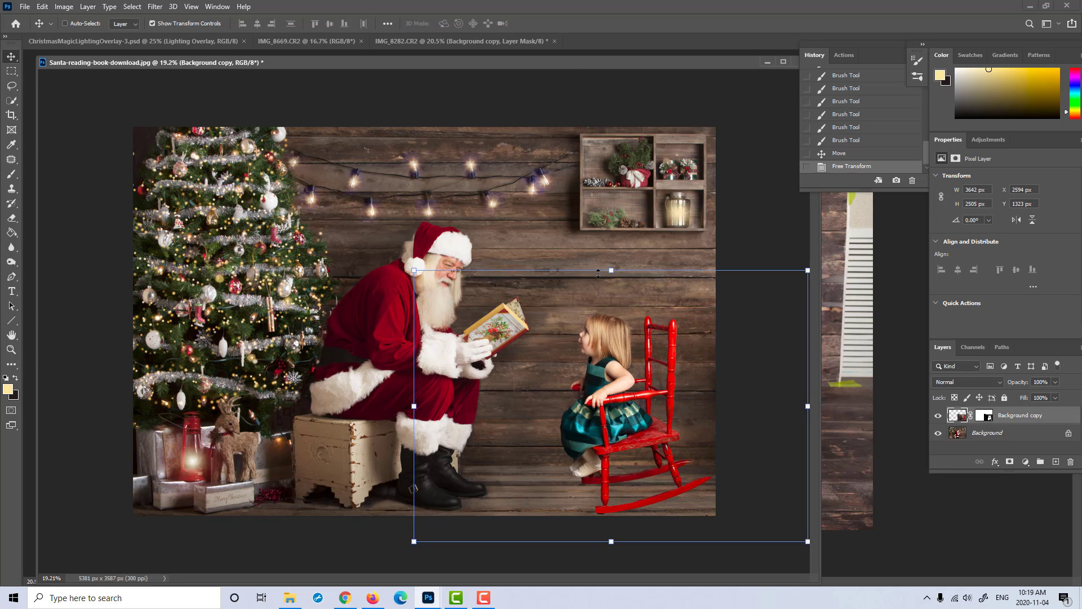
# Step: Duplicate the Background layer beneath the girl's layer and add a black layer mask to the duplicate
pyautogui.click(11, 350)
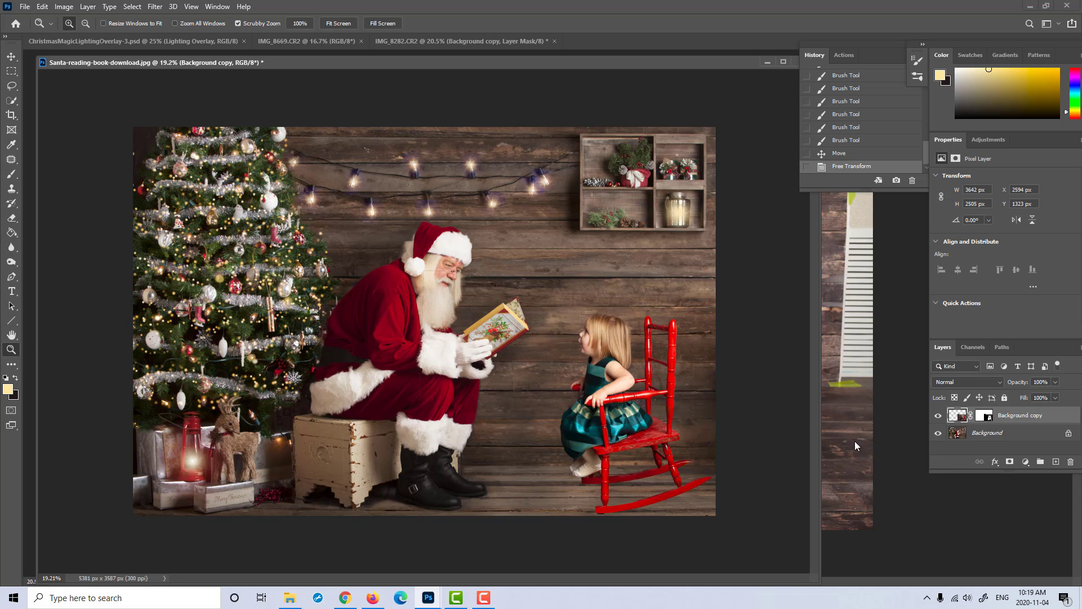
pyautogui.click(1021, 433)
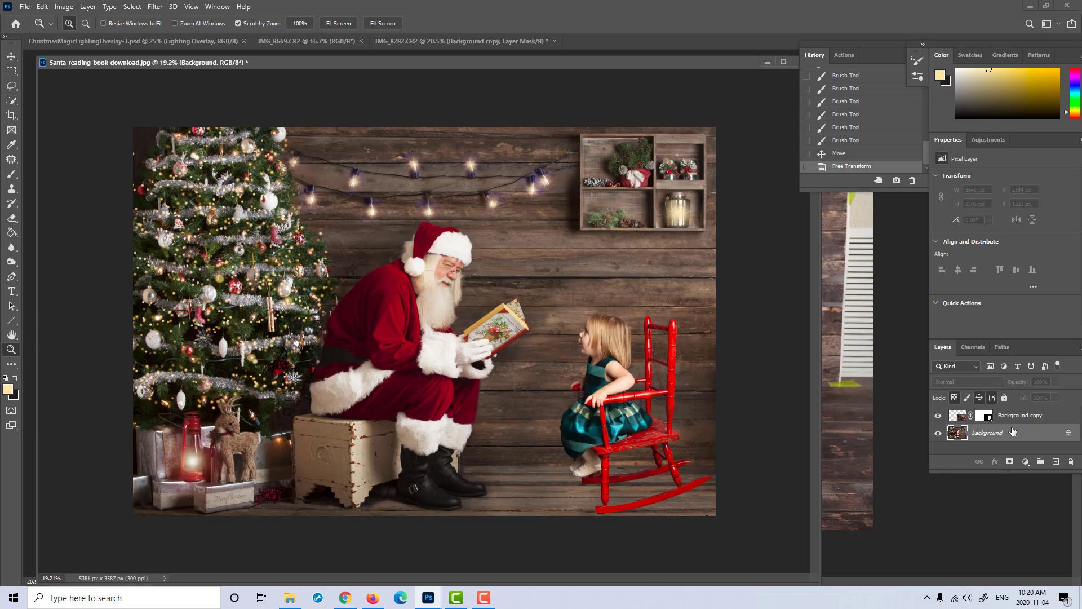
pyautogui.moveTo(1013, 431); pyautogui.dragTo(1056, 459)
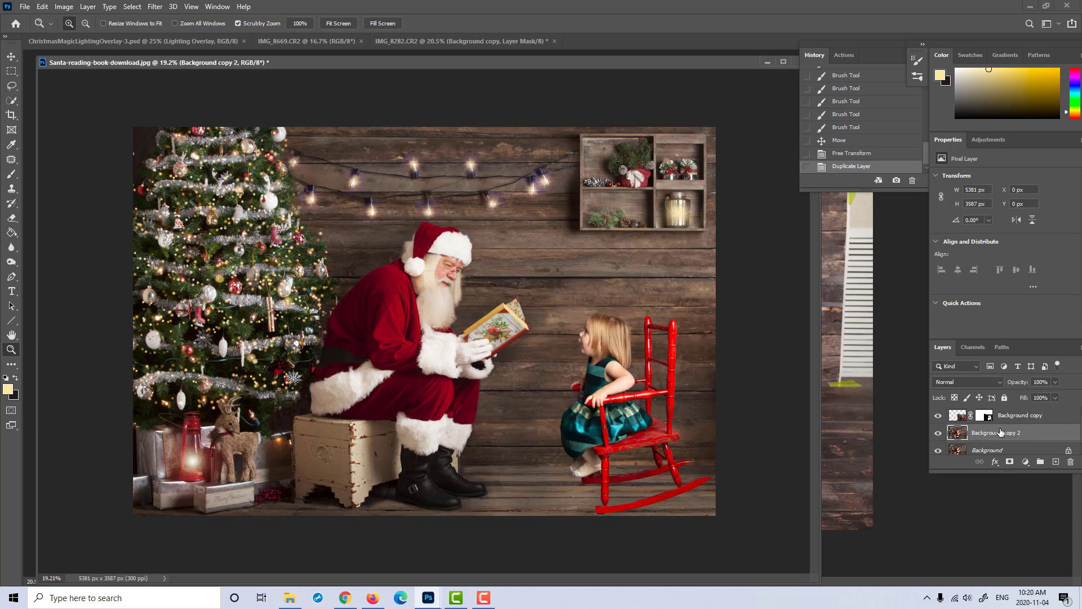
pyautogui.keyDown('alt'); pyautogui.click(1010, 462); pyautogui.keyUp('alt')
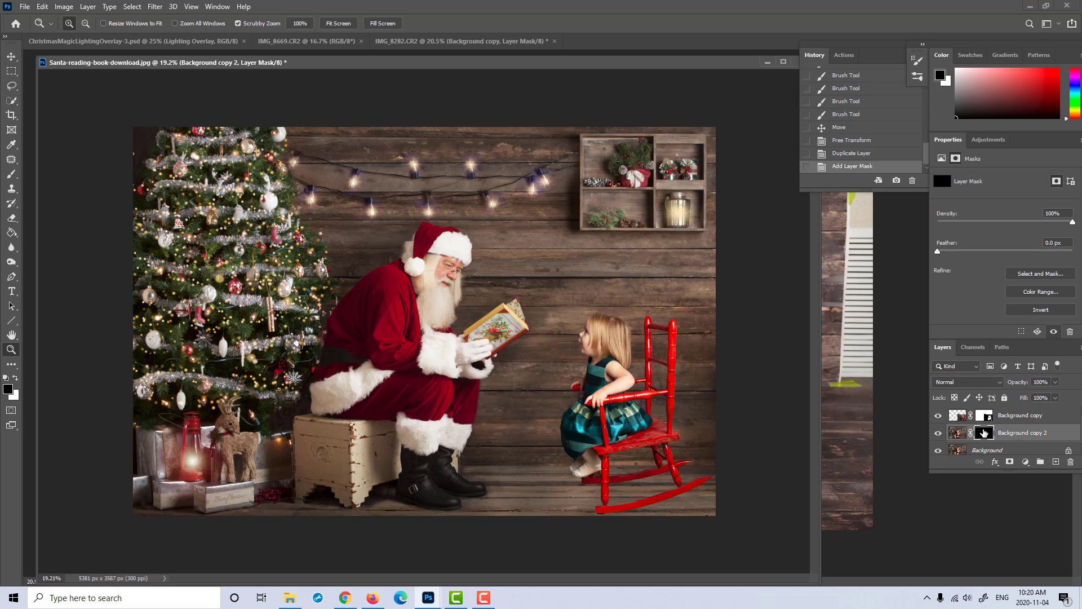
# Step: Set the Background copy 2 layer's blend mode to Multiply and ready the Brush tool with white as the painting colour
pyautogui.click(999, 386)
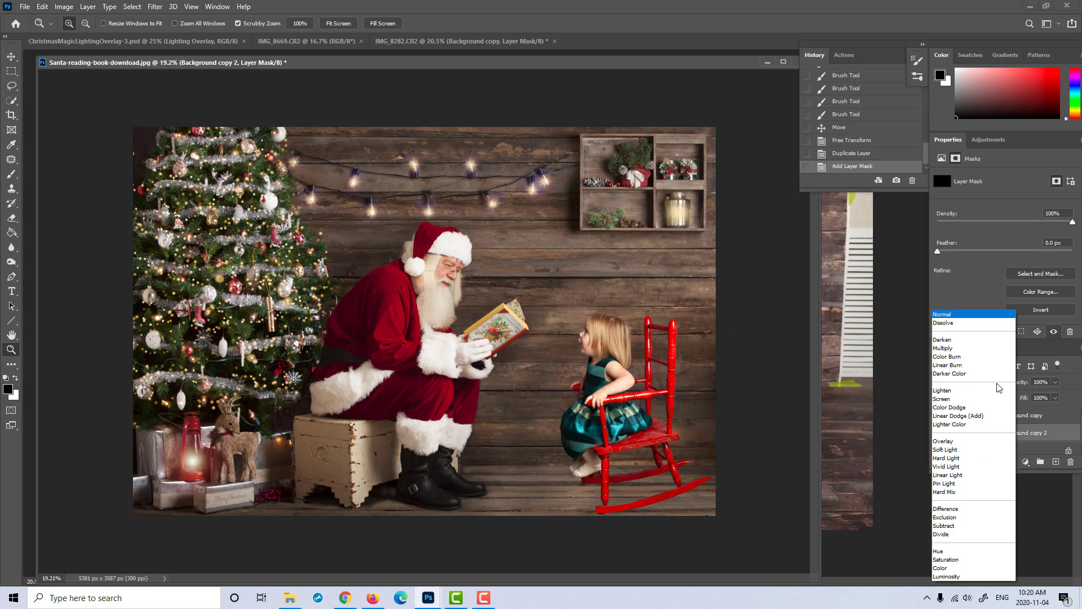
pyautogui.click(965, 348)
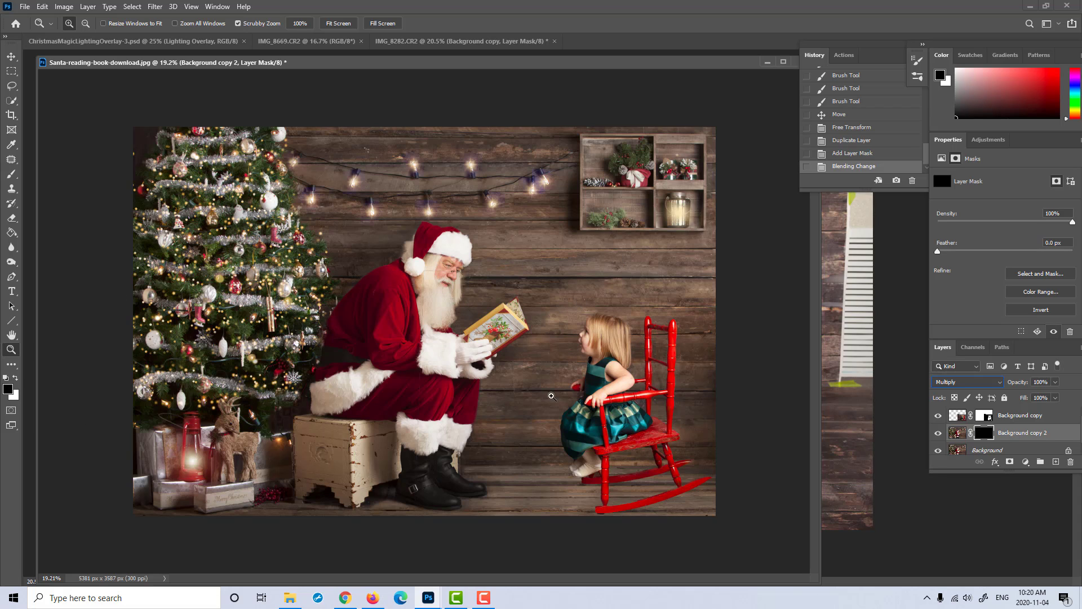
pyautogui.click(16, 379)
pyautogui.click(11, 174)
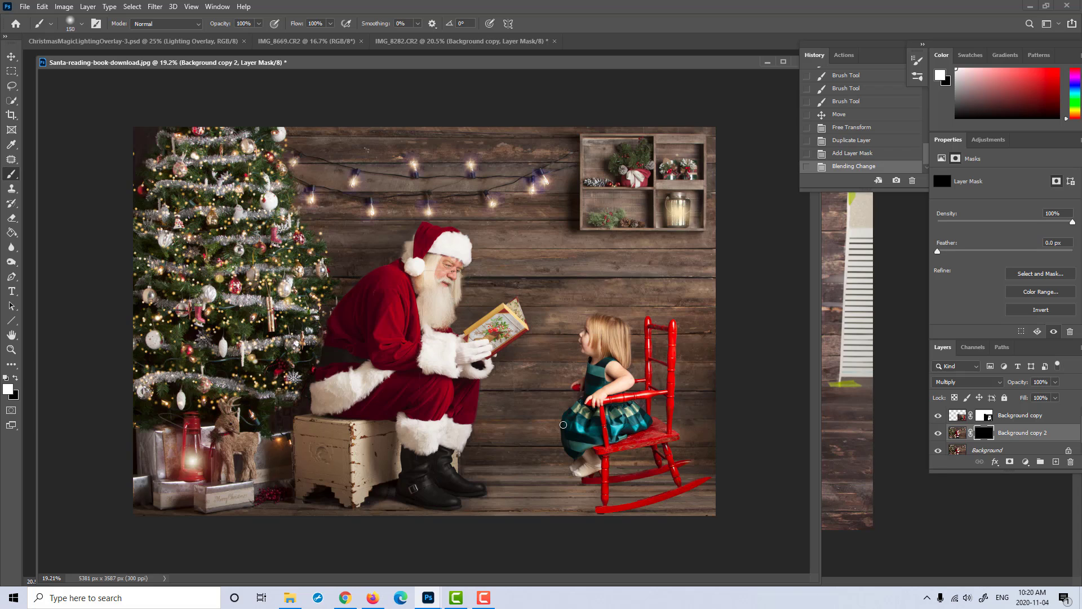
# Step: Paint white on the mask with a 1300 px brush to darken the floor and wall around the girl
pyautogui.press(']')
pyautogui.press(']')
pyautogui.press(']')
pyautogui.press(']')
pyautogui.press(']')
pyautogui.press(']')
pyautogui.press(']')
pyautogui.press(']')
pyautogui.press(']')
pyautogui.press(']')
pyautogui.press(']')
pyautogui.press(']')
pyautogui.click(568, 478)
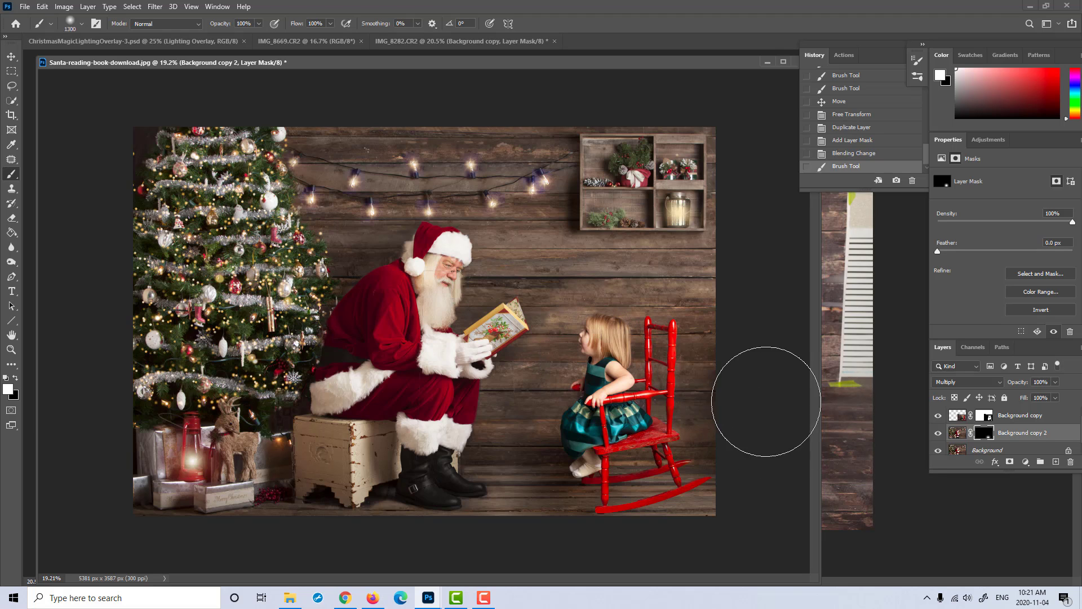
pyautogui.click(589, 356)
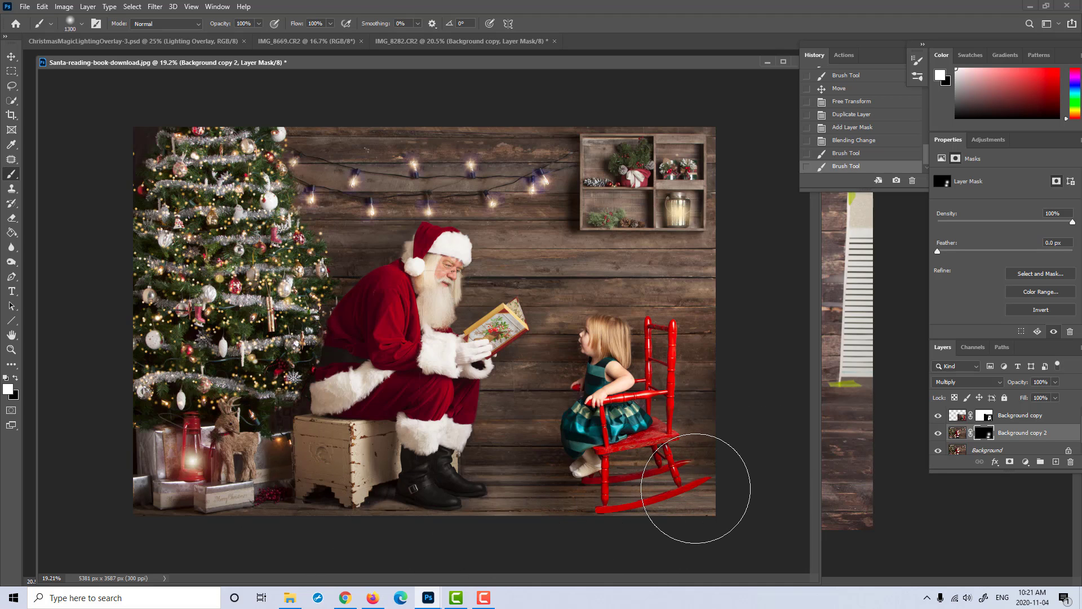
# Step: Reduce the brush to 250 px and paint a shadow on the floor under the girl's feet and the far rocker
pyautogui.press('[')
pyautogui.press('[')
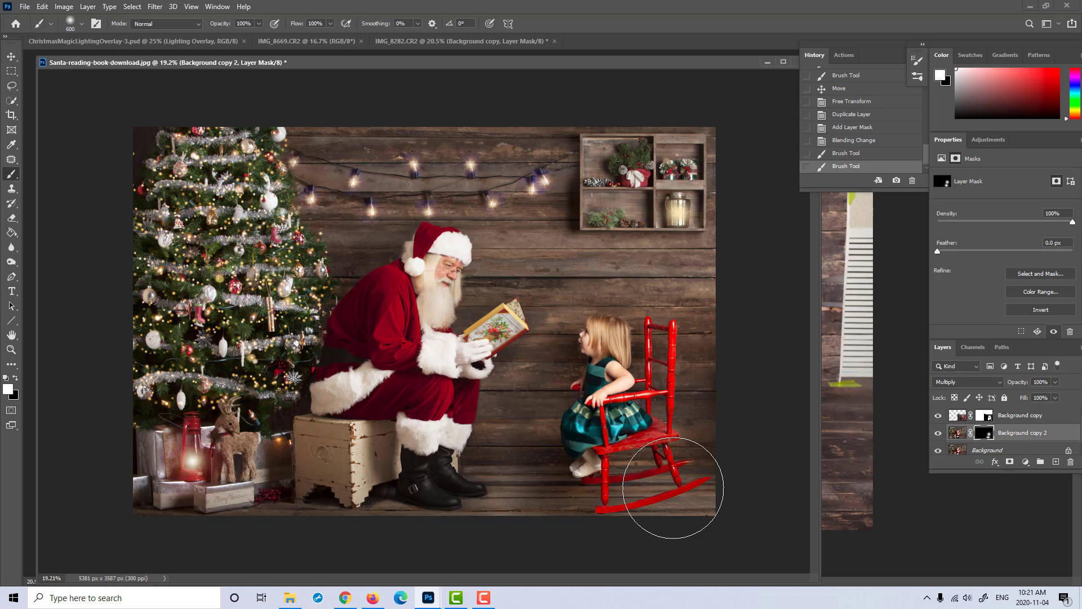
pyautogui.press('[')
pyautogui.press('[')
pyautogui.press('[')
pyautogui.press('[')
pyautogui.moveTo(599, 476)
pyautogui.mouseDown()
pyautogui.moveTo(685, 466)
pyautogui.moveTo(612, 479)
pyautogui.mouseUp()
pyautogui.moveTo(611, 479); pyautogui.dragTo(598, 479)
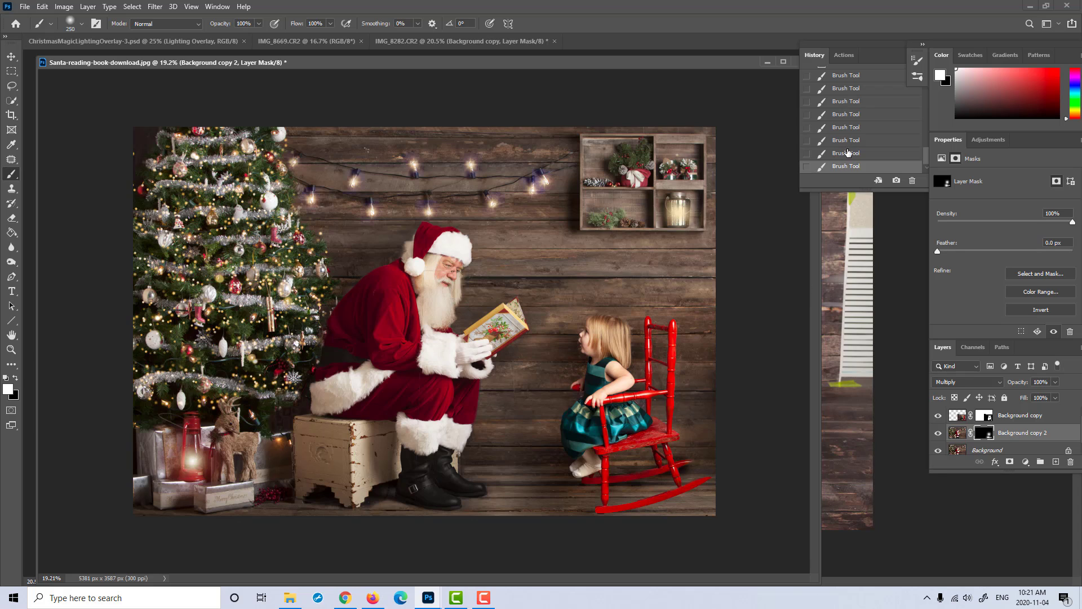
# Step: Step back in the history to the second broad brush stroke, undoing the 250 px shadow strokes
pyautogui.click(854, 128)
pyautogui.click(854, 116)
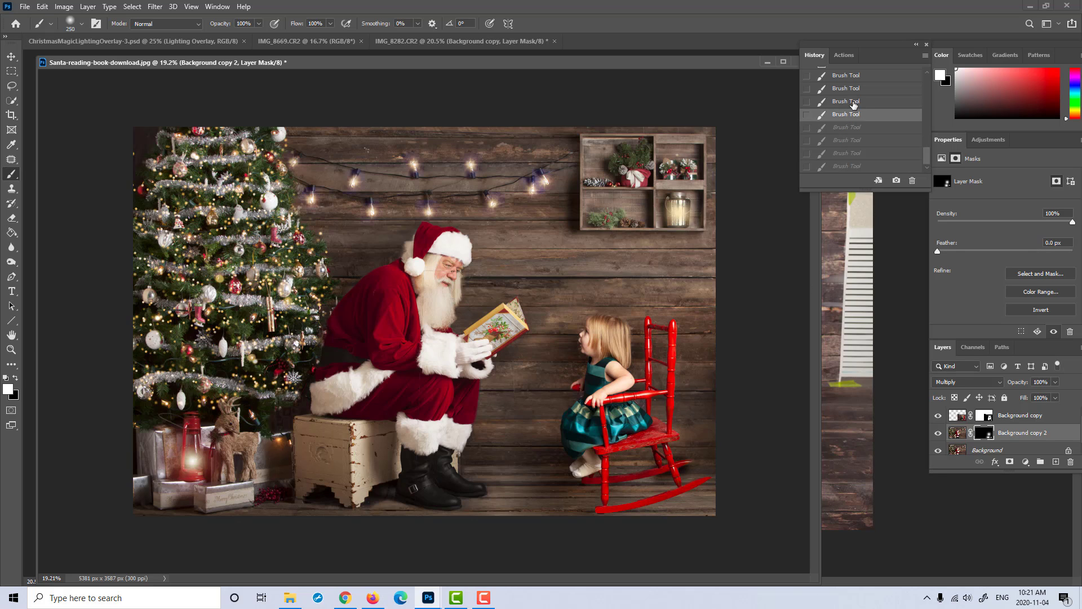
pyautogui.click(854, 103)
pyautogui.scroll(2, 863, 131)
pyautogui.click(854, 137)
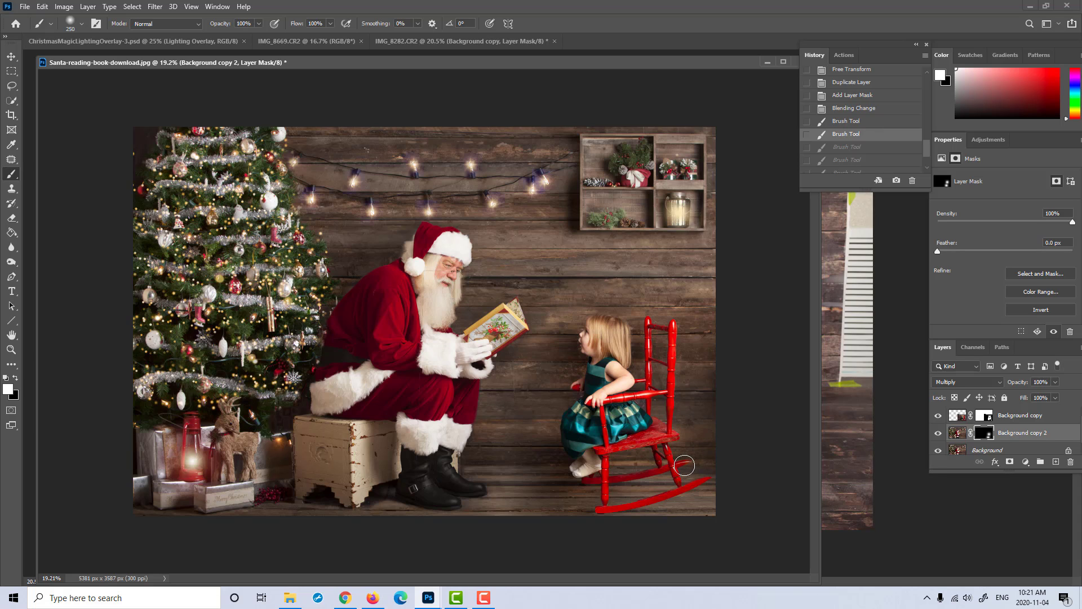
# Step: Paint shadows along both rockers and the rear leg with a 300 px brush, and lower the Background copy 2 opacity to 42%
pyautogui.press(']')
pyautogui.moveTo(682, 465); pyautogui.dragTo(592, 481)
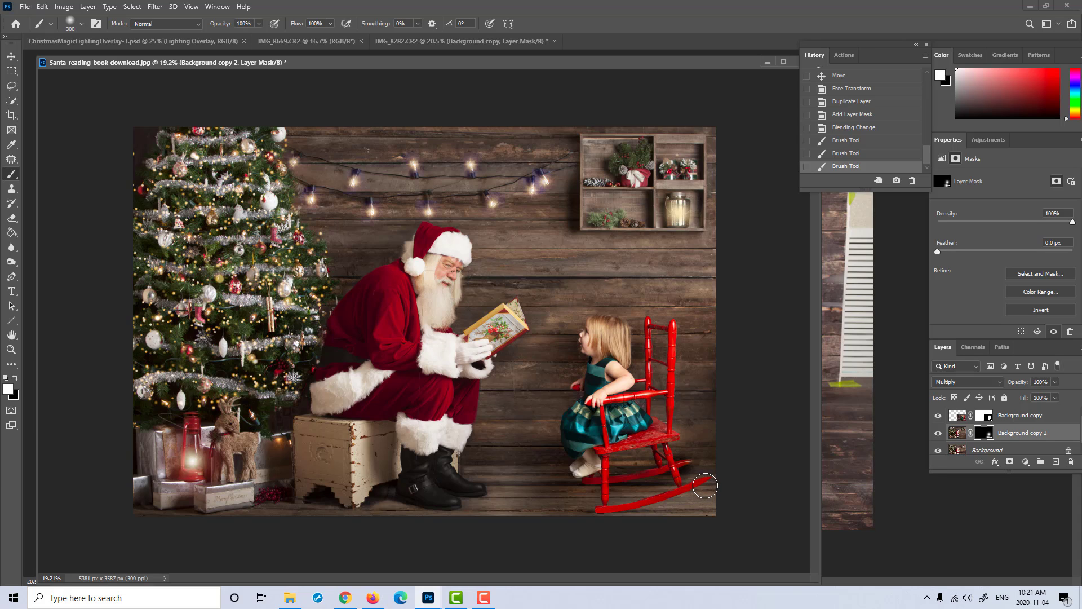
pyautogui.moveTo(706, 486); pyautogui.dragTo(541, 506)
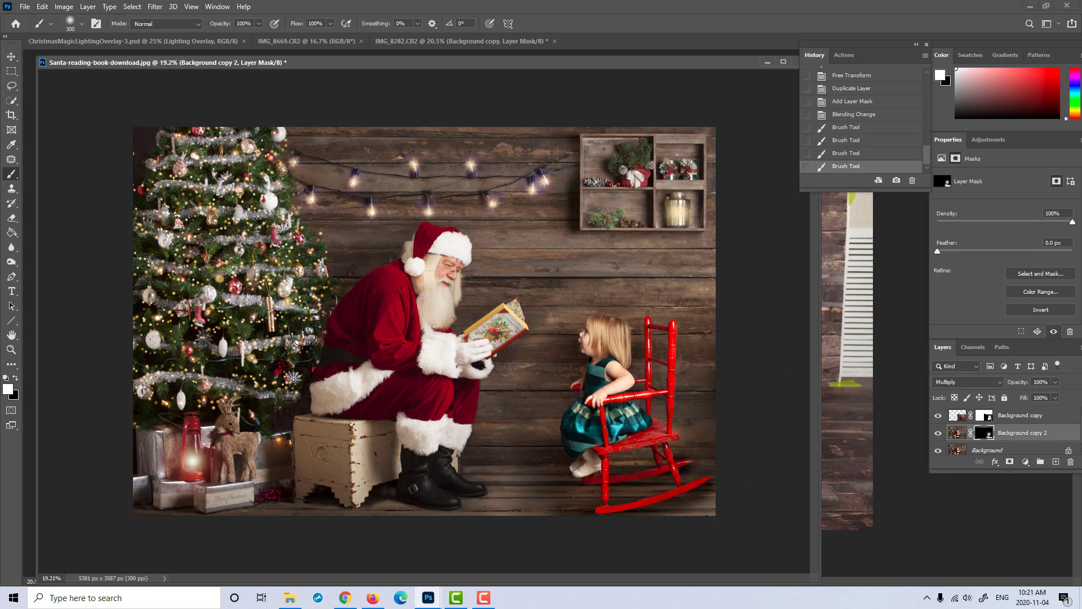
pyautogui.moveTo(654, 460)
pyautogui.mouseDown()
pyautogui.moveTo(608, 459)
pyautogui.moveTo(662, 451)
pyautogui.mouseUp()
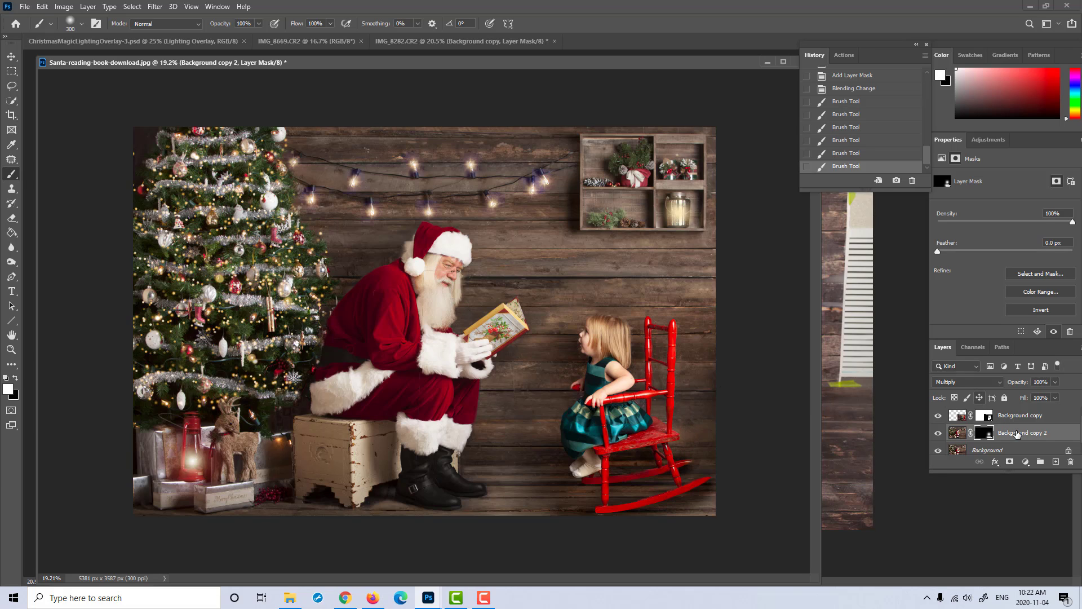
pyautogui.click(1056, 383)
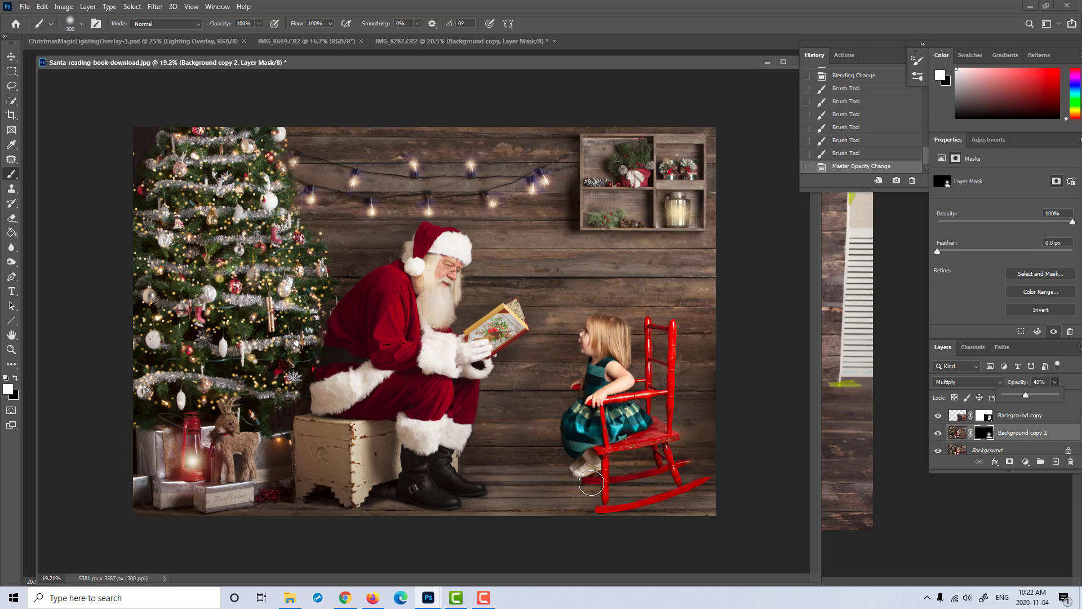
pyautogui.click(993, 438)
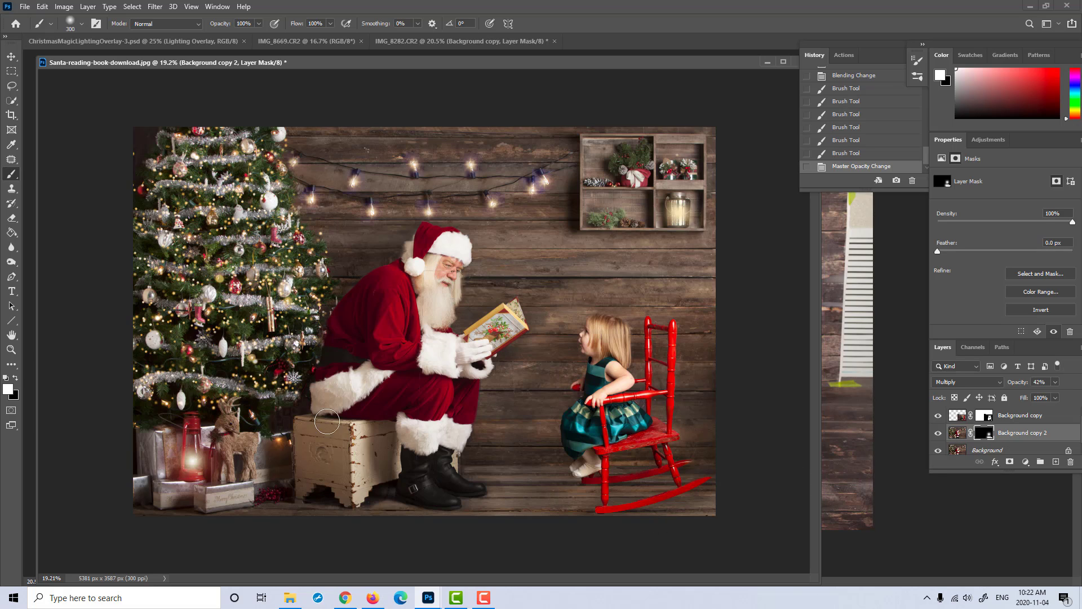
# Step: Revert to the Blending Change history state, undoing all shadow strokes and the layer opacity change
pyautogui.click(851, 157)
pyautogui.scroll(1, 852, 160)
pyautogui.scroll(1, 851, 159)
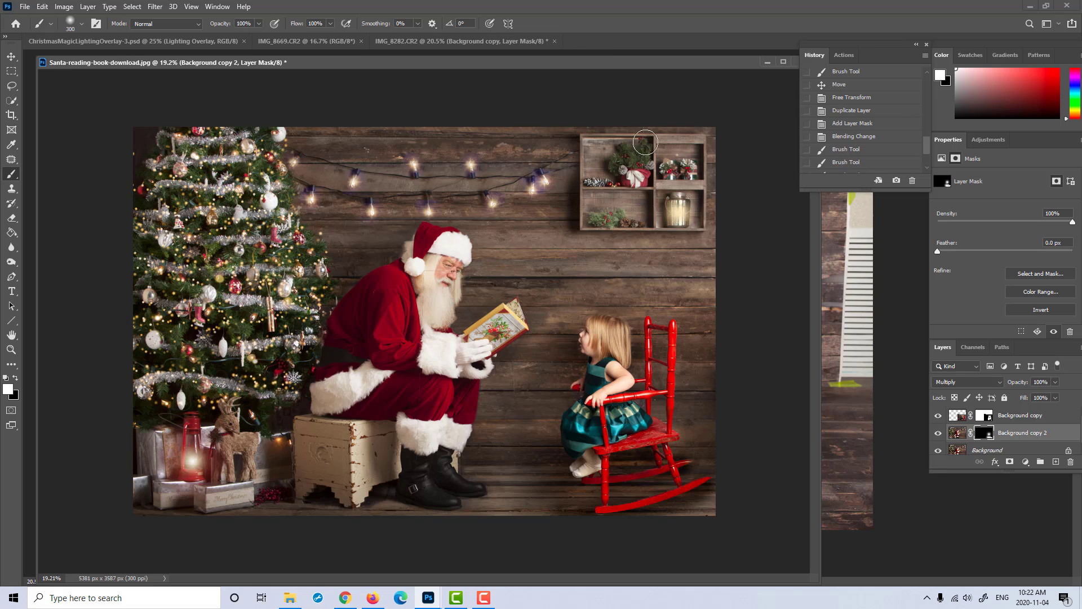
pyautogui.click(865, 141)
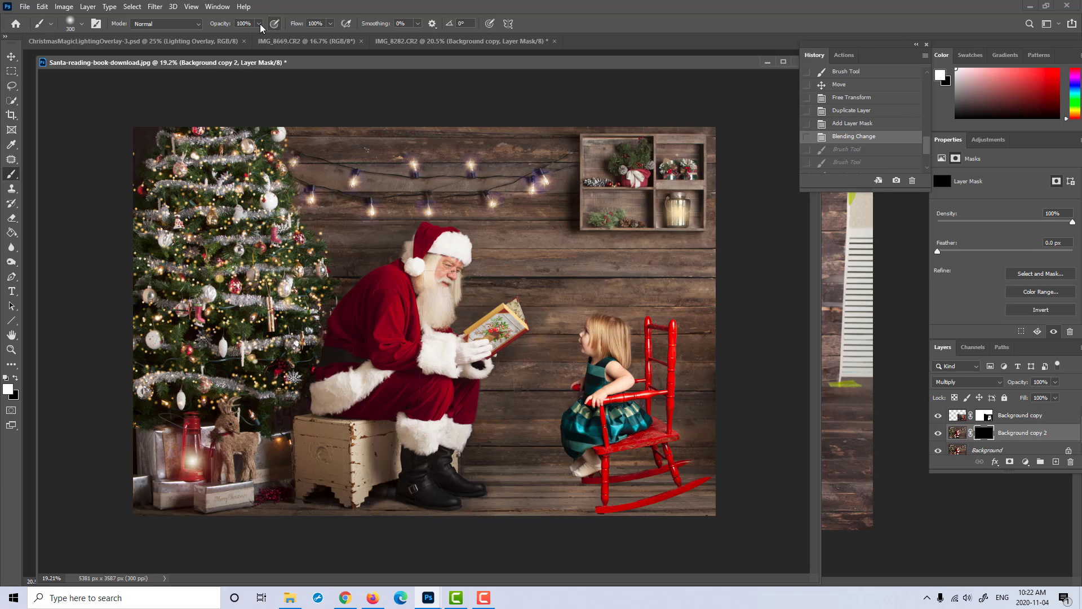
# Step: Set the Brush tool's opacity and flow to 40% each for softer shadow painting around the chair
pyautogui.moveTo(261, 28); pyautogui.dragTo(235, 41)
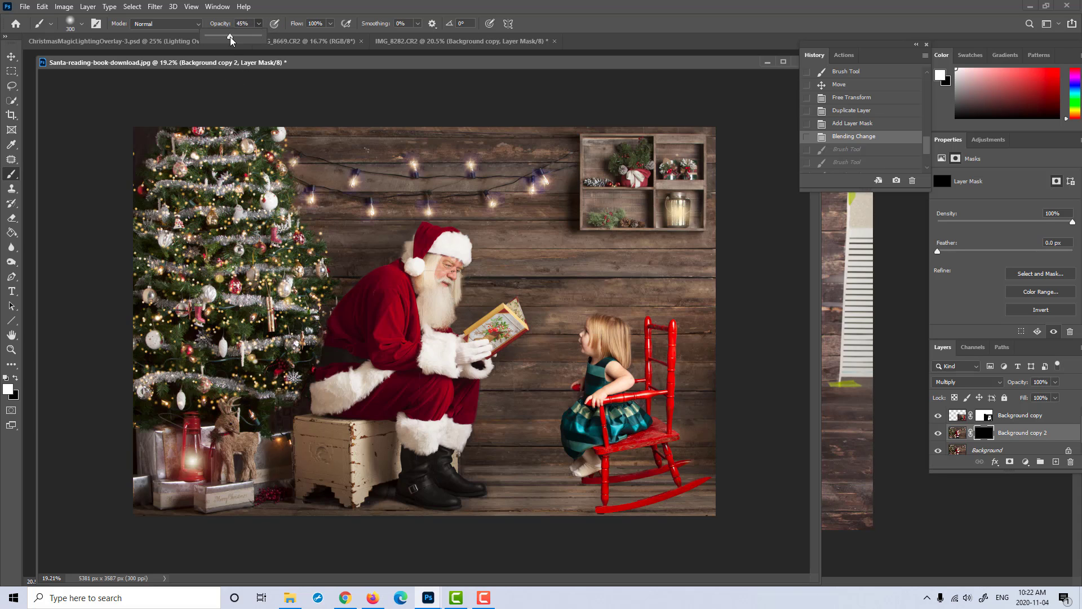
pyautogui.click(330, 24)
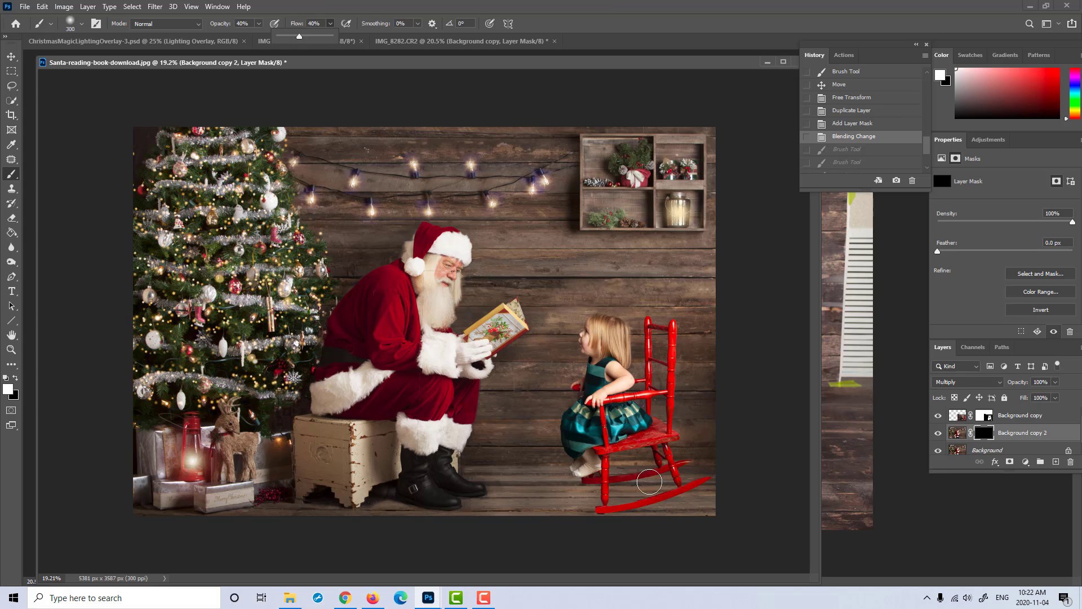
pyautogui.click(12, 350)
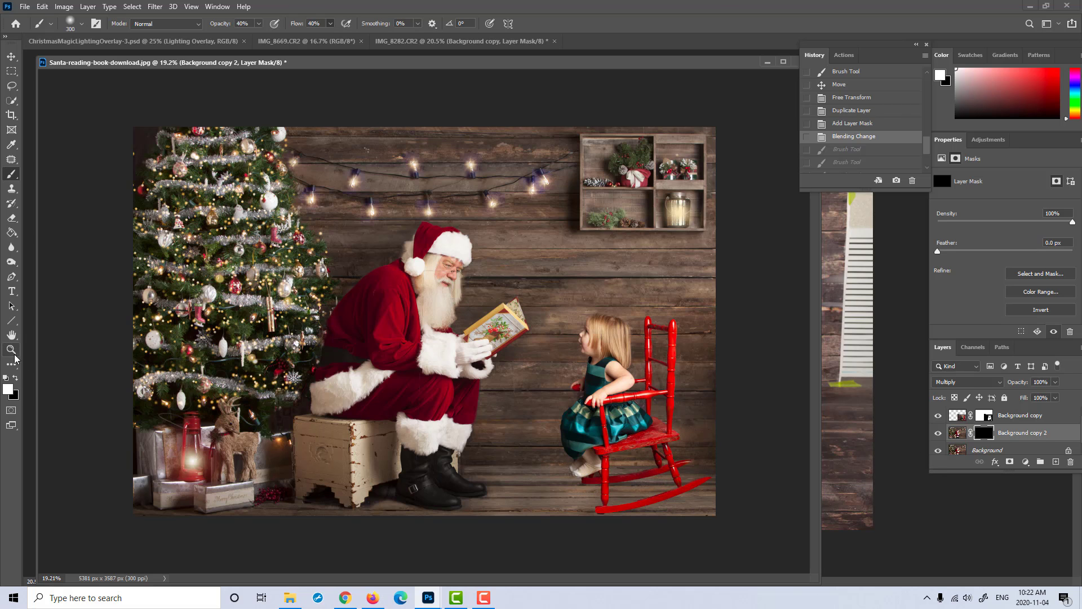
pyautogui.moveTo(625, 484); pyautogui.dragTo(649, 485)
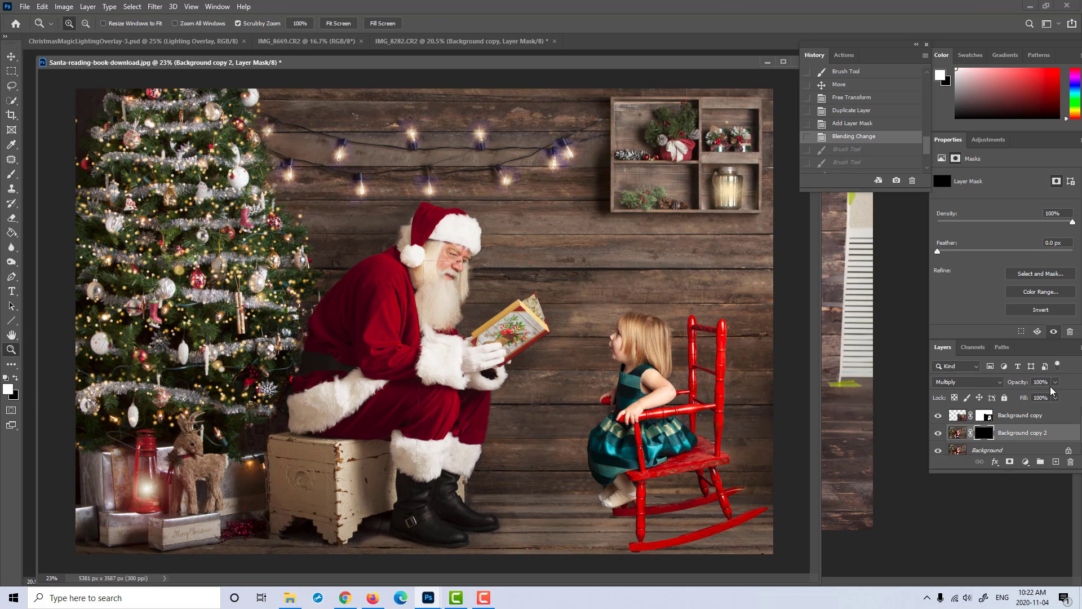
pyautogui.click(11, 175)
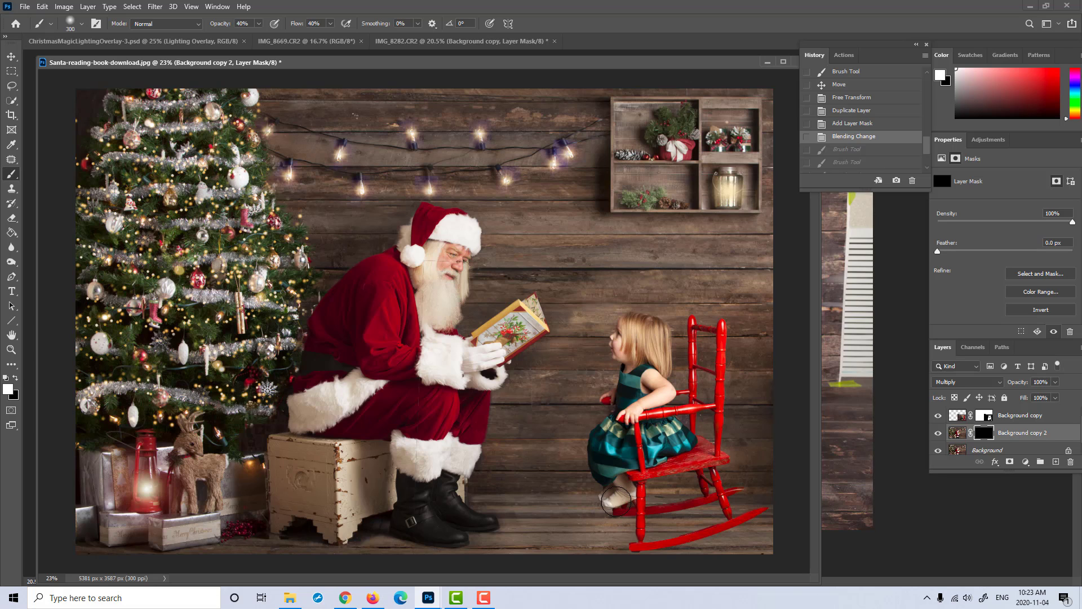
# Step: Build up a soft shadow under and in front of the girl's feet on the Background copy 2 mask with a 300 px brush
pyautogui.moveTo(616, 500)
pyautogui.mouseDown()
pyautogui.moveTo(606, 514)
pyautogui.moveTo(621, 509)
pyautogui.mouseUp()
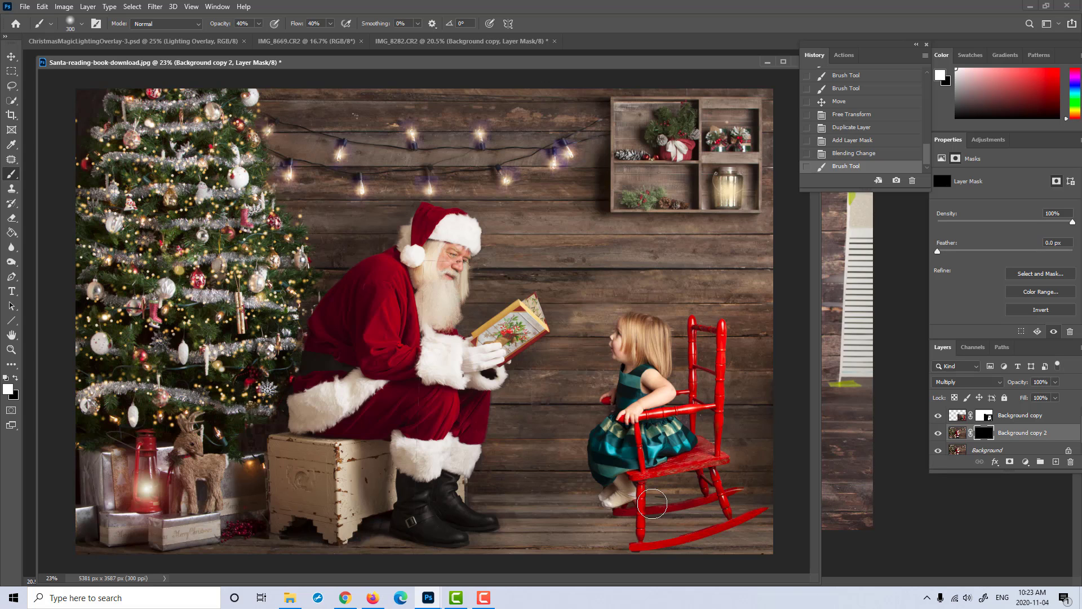
pyautogui.click(612, 509)
pyautogui.click(606, 509)
pyautogui.click(594, 508)
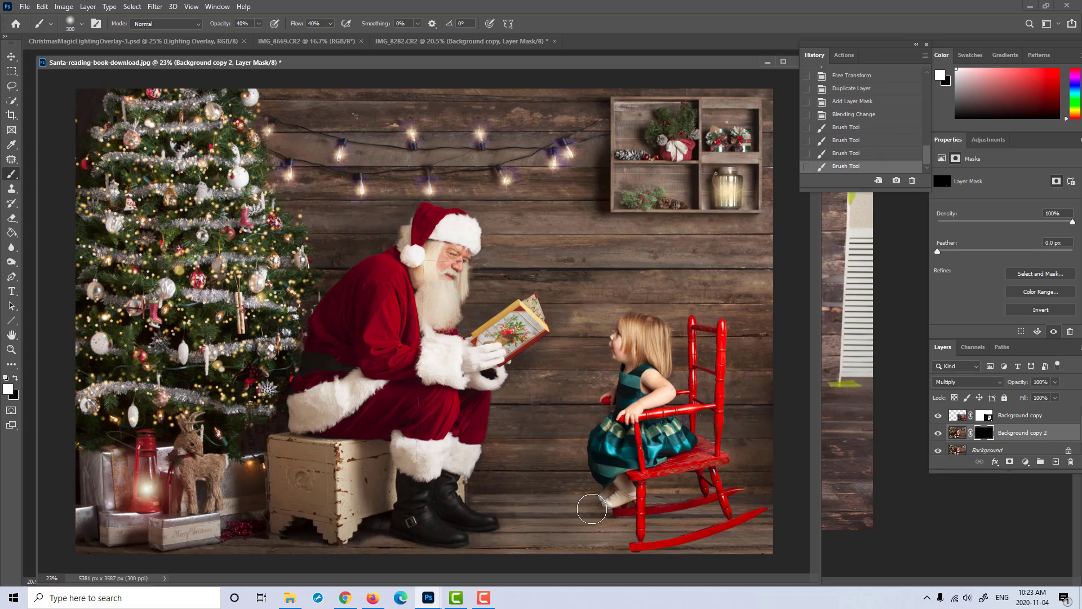
pyautogui.click(602, 508)
pyautogui.click(600, 505)
pyautogui.click(600, 499)
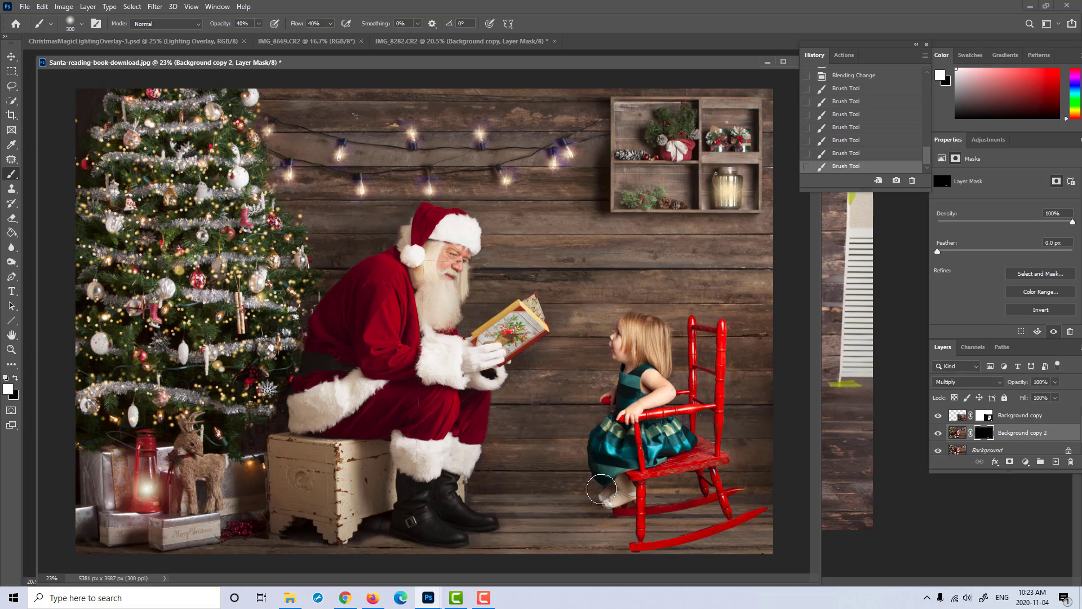
pyautogui.click(599, 492)
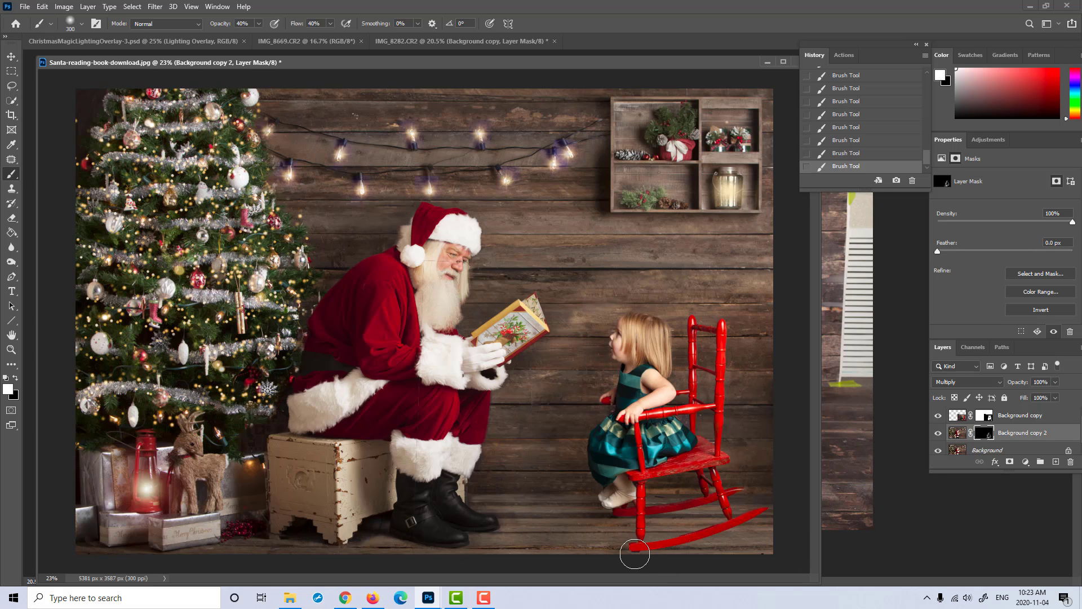
# Step: Reduce the brush to 100 px and undo the last shadow stroke on the mask
pyautogui.press('[')
pyautogui.press('[')
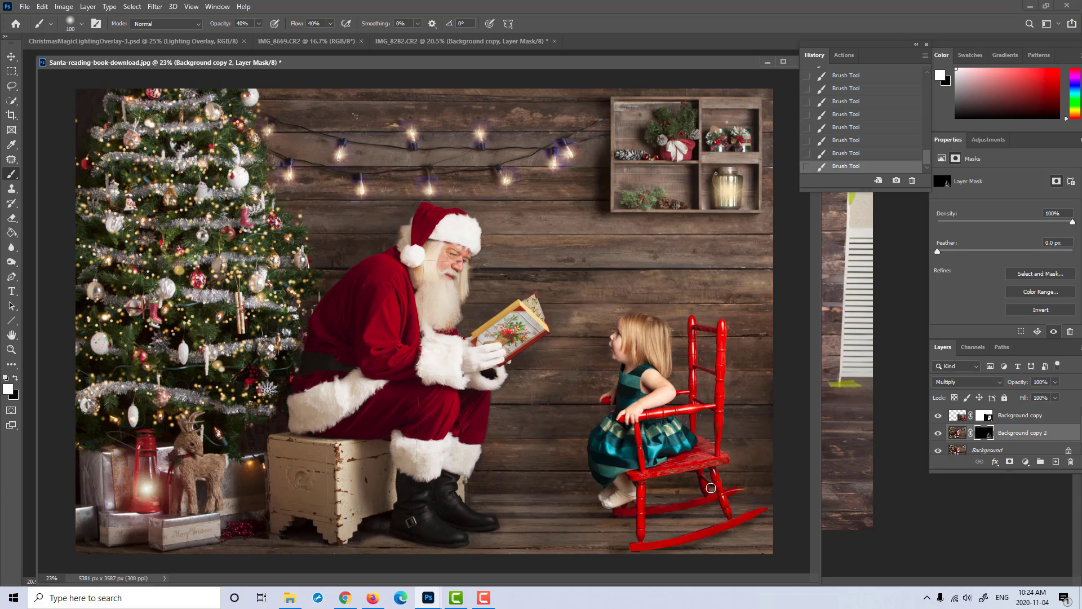
pyautogui.hotkey('ctrl', 'z')
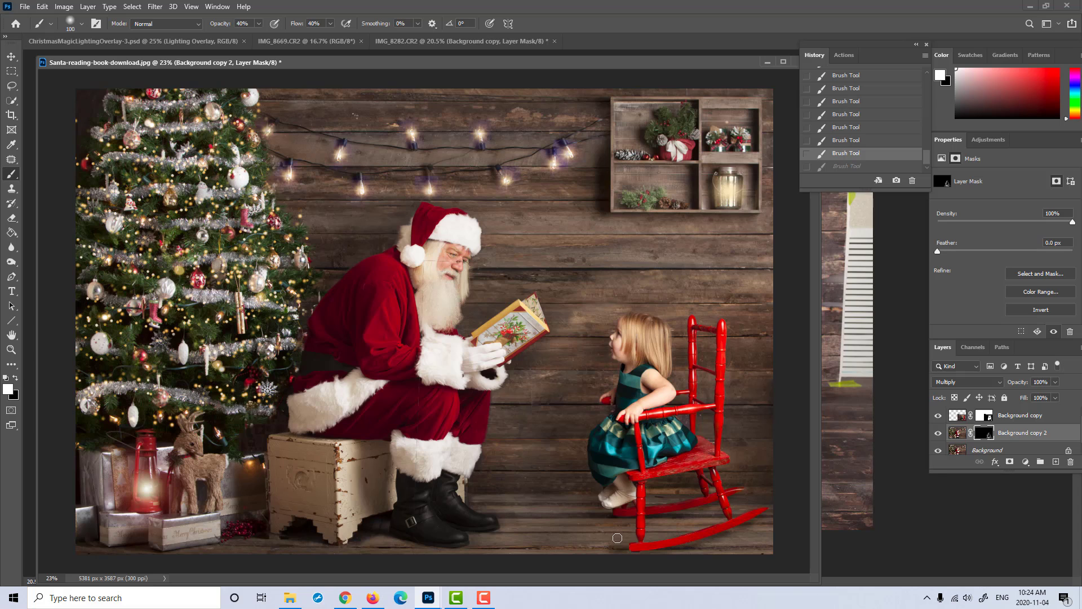
pyautogui.hotkey('ctrl', 'shift', 'z')
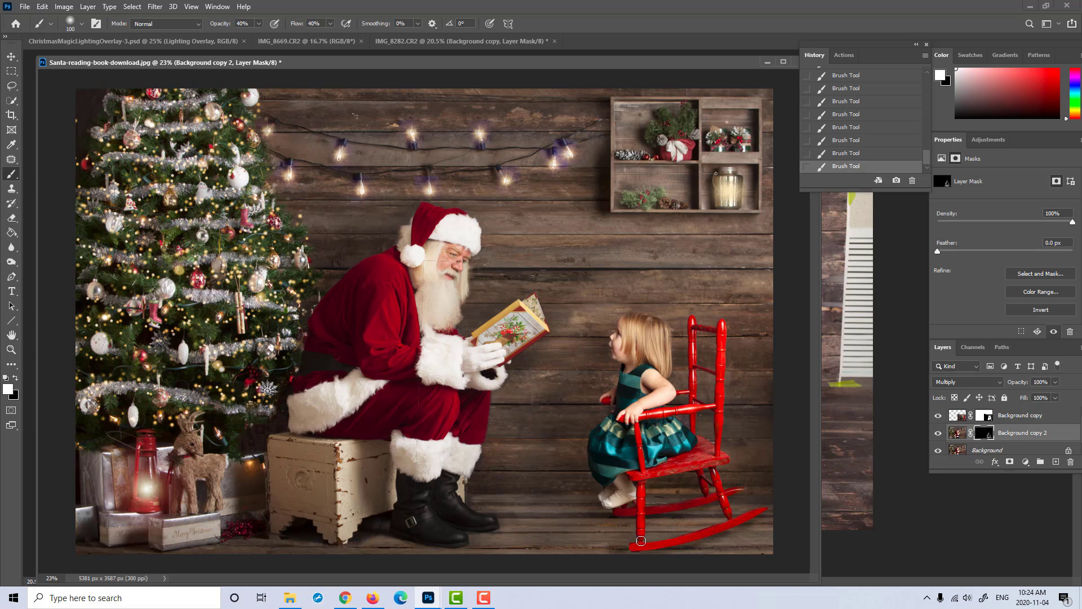
pyautogui.click(857, 157)
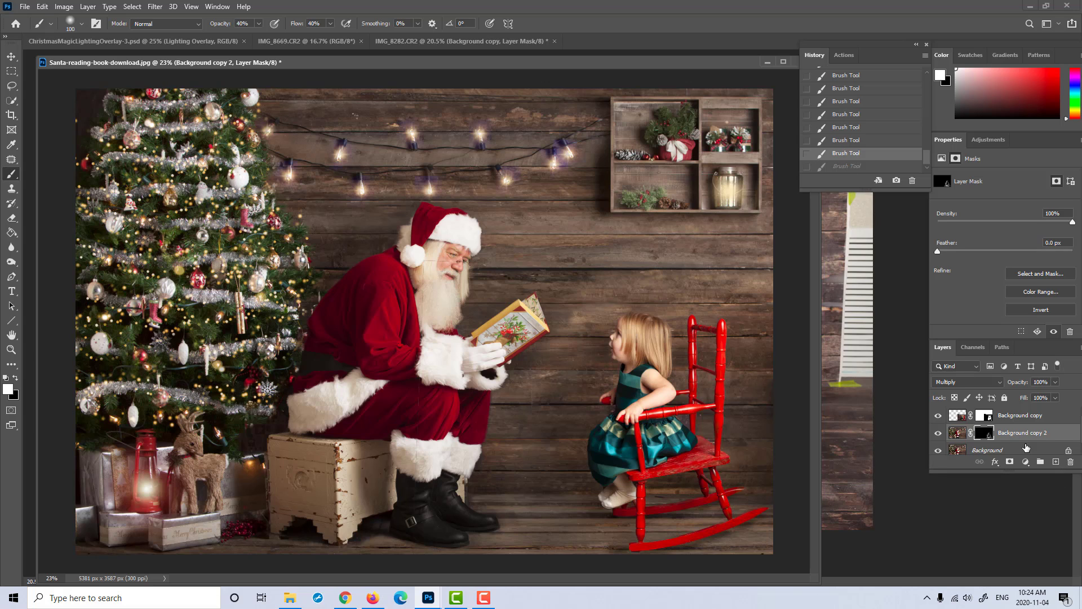
# Step: Paint a soft shadow beneath the front rocker on the Background copy 2 mask and enlarge the brush to 400 px
pyautogui.click(985, 435)
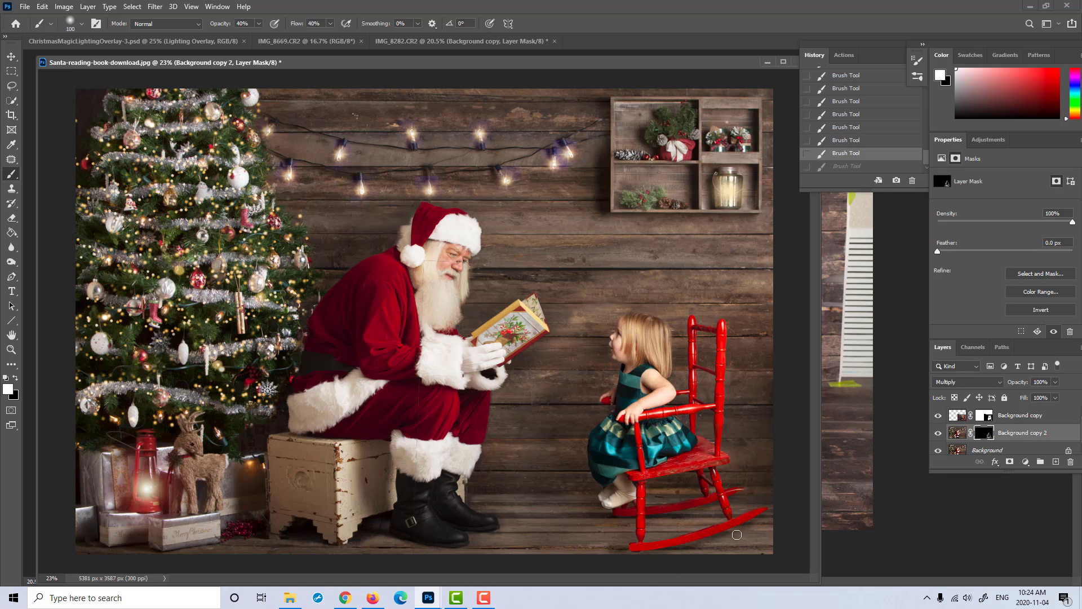
pyautogui.moveTo(735, 529); pyautogui.dragTo(737, 526)
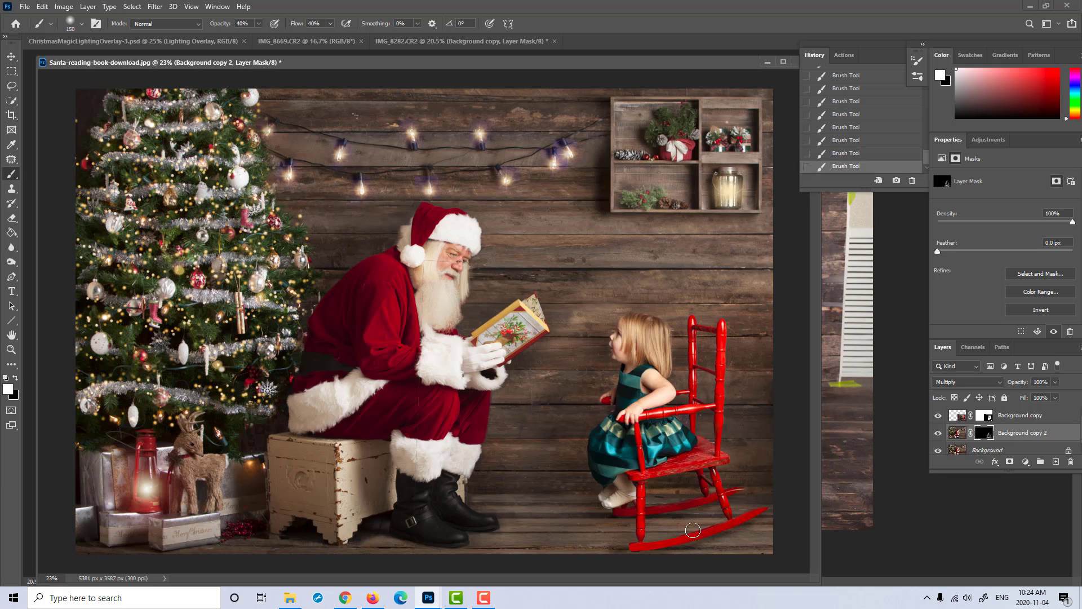
pyautogui.press(']')
pyautogui.press(']')
pyautogui.press(']')
pyautogui.press(']')
pyautogui.press(']')
pyautogui.press(']')
pyautogui.press(']')
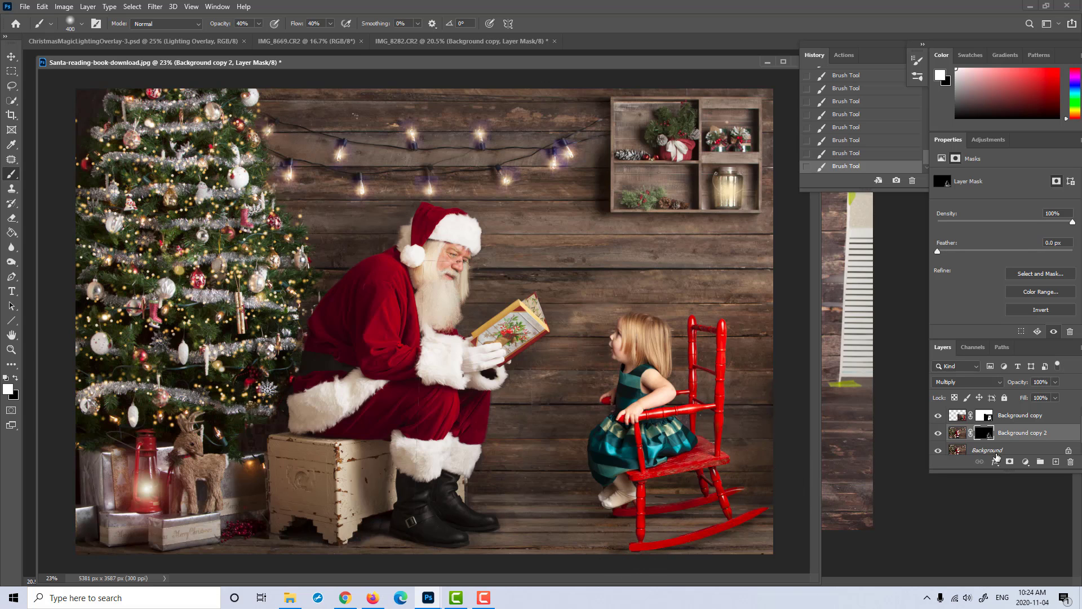
# Step: Switch the mask painting colour to black and reduce the brush to 175 px
pyautogui.click(15, 378)
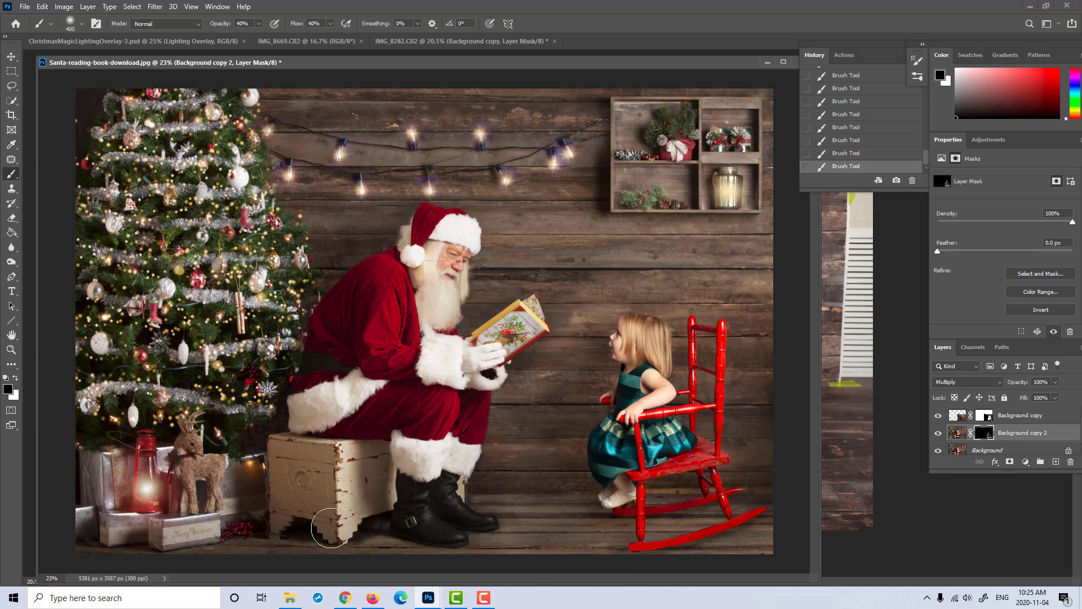
pyautogui.press('[')
pyautogui.press('[')
pyautogui.press('[')
pyautogui.press('[')
# Step: Darken the chair's front rocker on the Background copy layer with a 100 px Burn tool, midtones at 21% exposure
pyautogui.click(955, 416)
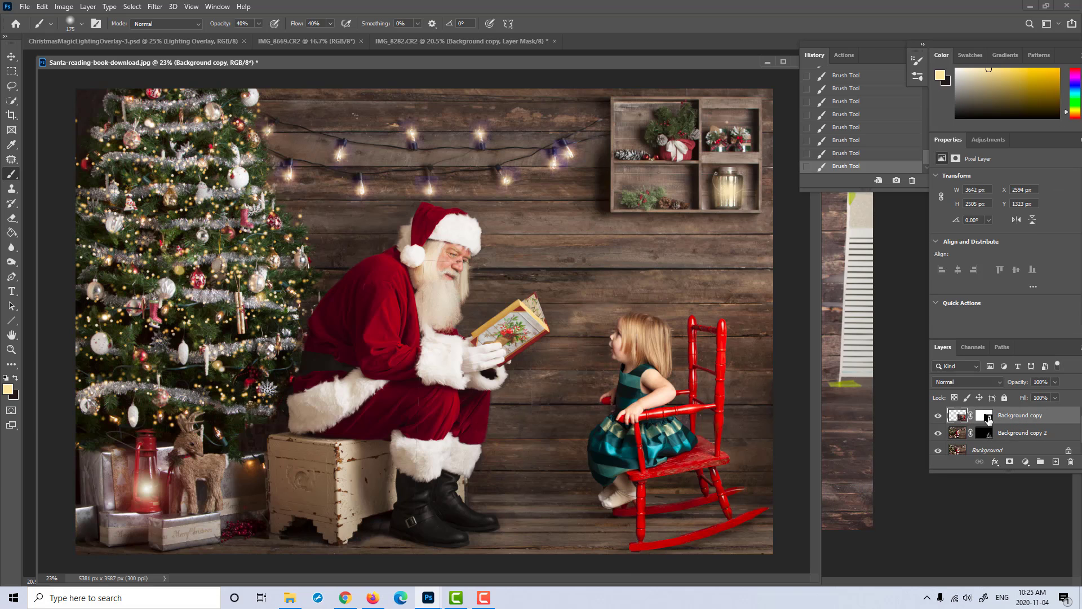
pyautogui.click(11, 262)
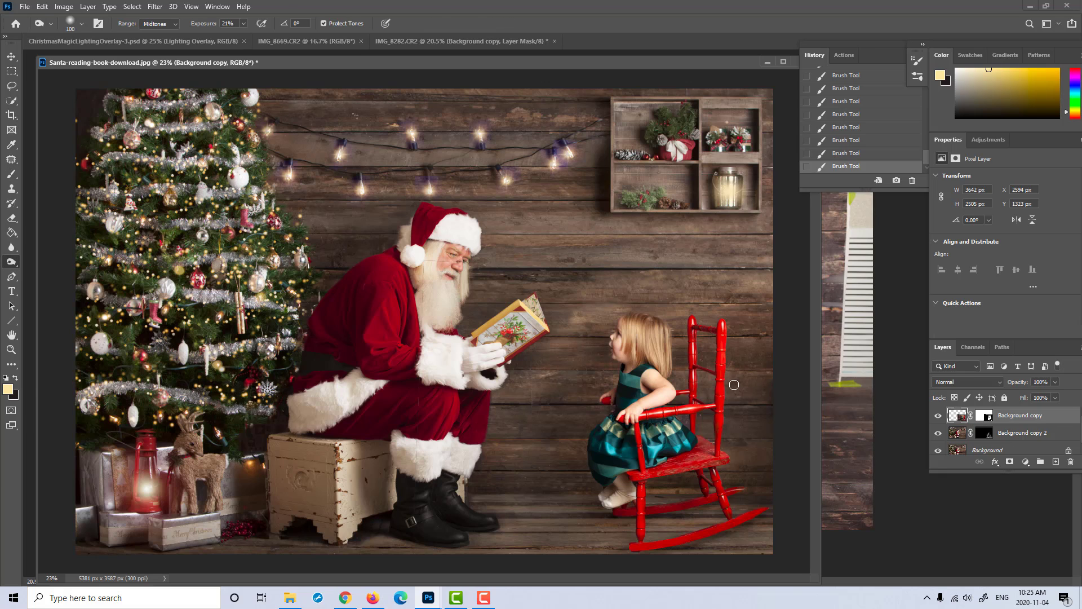
pyautogui.click(645, 546)
pyautogui.click(637, 547)
pyautogui.click(634, 548)
pyautogui.click(642, 547)
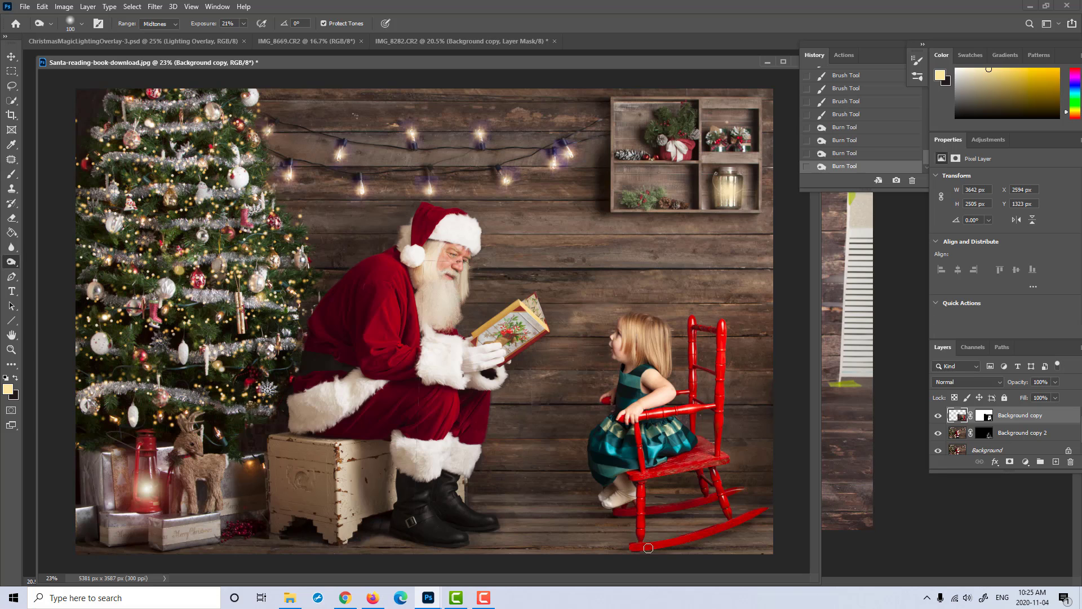
pyautogui.click(660, 543)
pyautogui.click(683, 543)
pyautogui.click(711, 528)
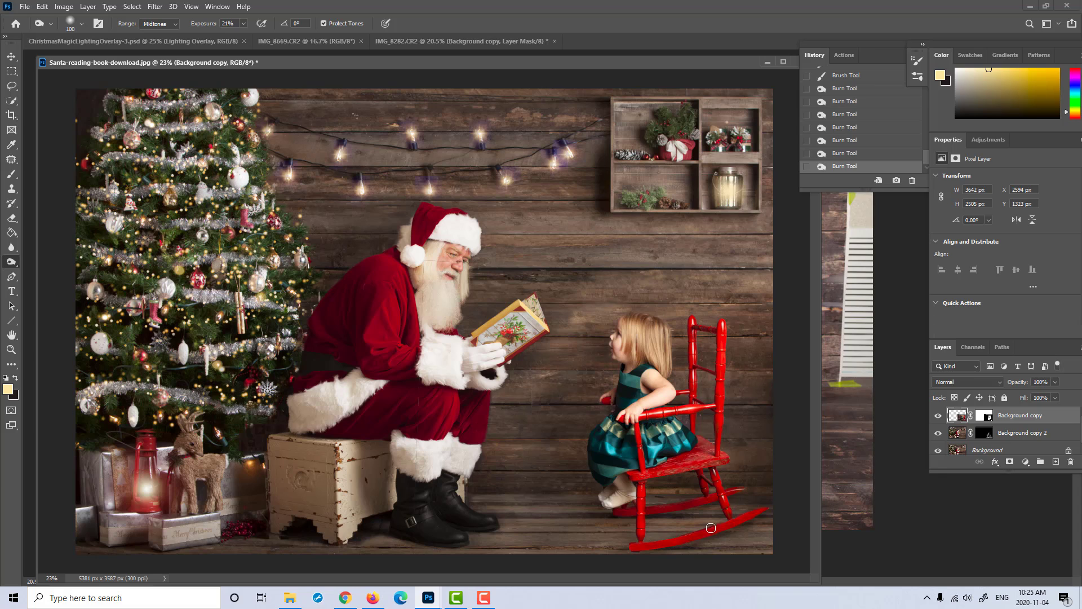
pyautogui.click(642, 519)
# Step: Paint white under the front rocker on the Background copy 2 mask with a 250 px brush, reducing the brush to 90 px
pyautogui.click(10, 350)
pyautogui.moveTo(522, 347); pyautogui.dragTo(488, 348)
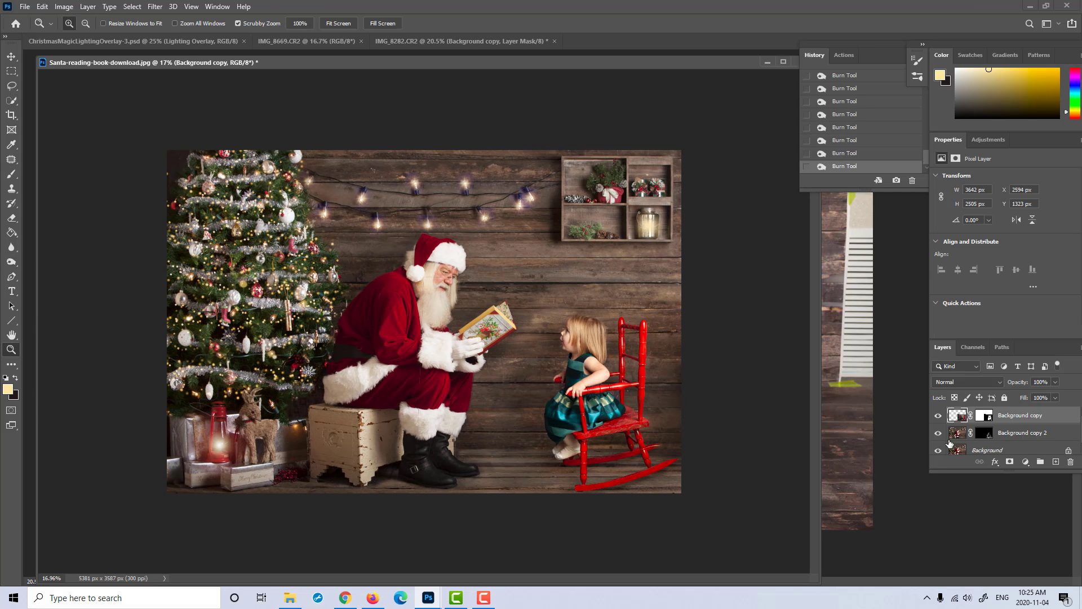
pyautogui.hotkey('ctrl', '0')
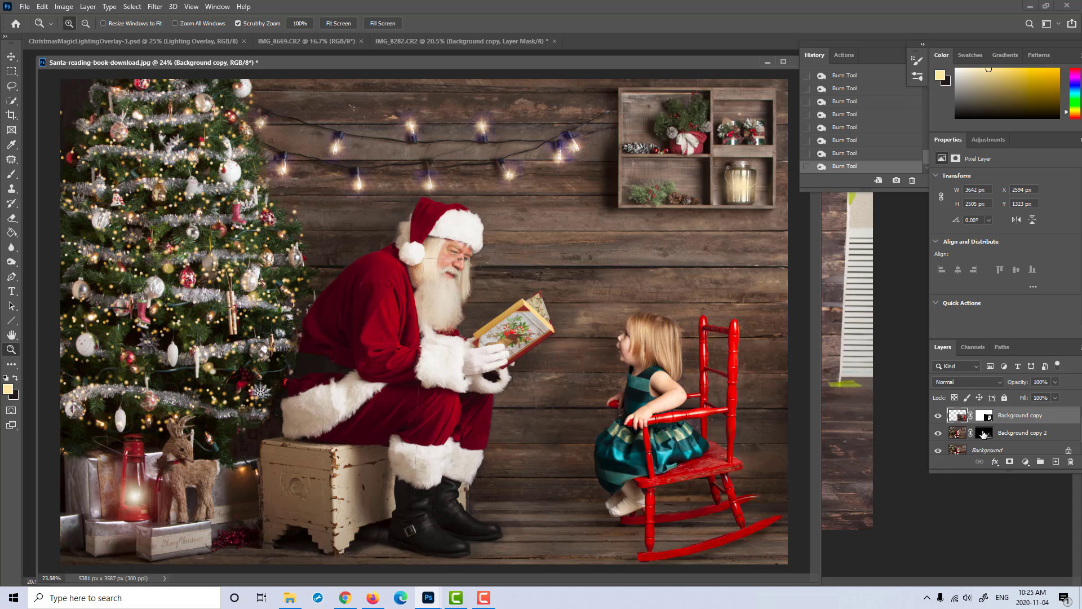
pyautogui.click(984, 433)
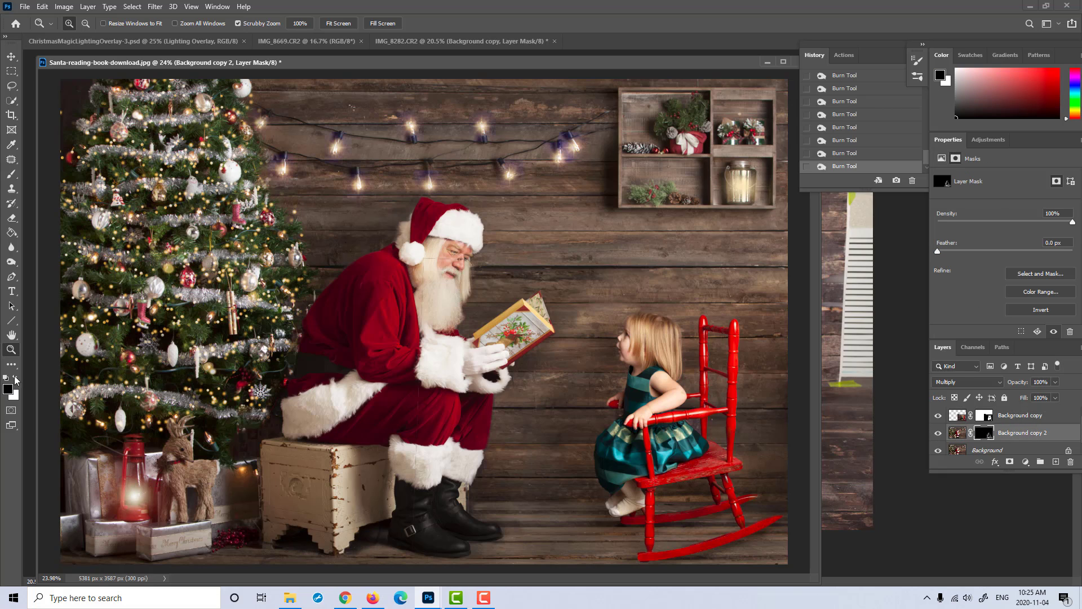
pyautogui.click(16, 380)
pyautogui.click(11, 173)
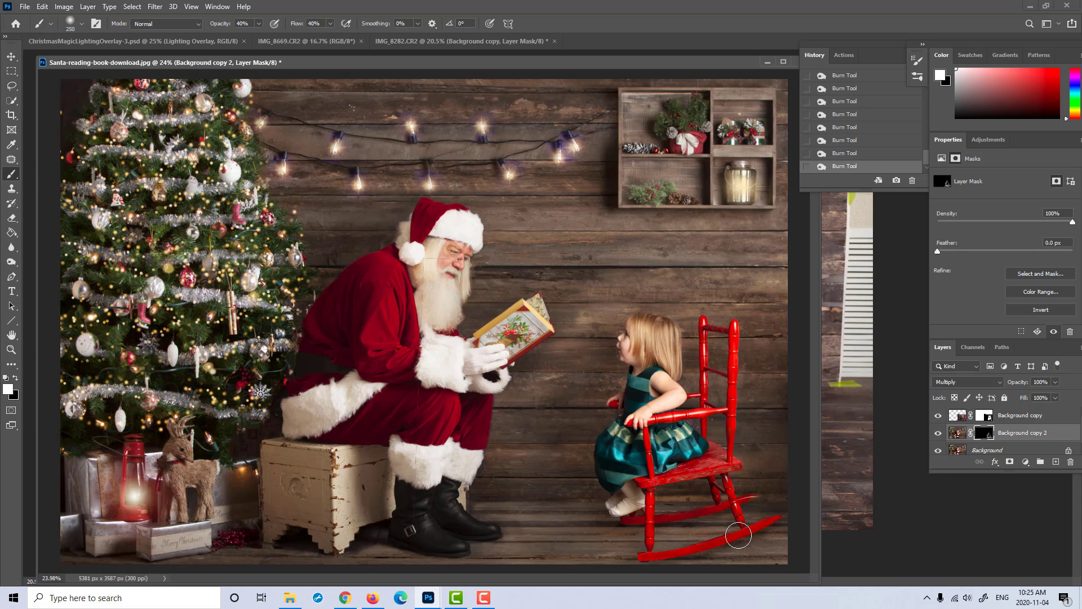
pyautogui.moveTo(739, 535)
pyautogui.mouseDown()
pyautogui.moveTo(636, 552)
pyautogui.moveTo(745, 526)
pyautogui.moveTo(712, 541)
pyautogui.mouseUp()
pyautogui.press('[')
pyautogui.press('[')
pyautogui.press('[')
pyautogui.press('[')
pyautogui.press('[')
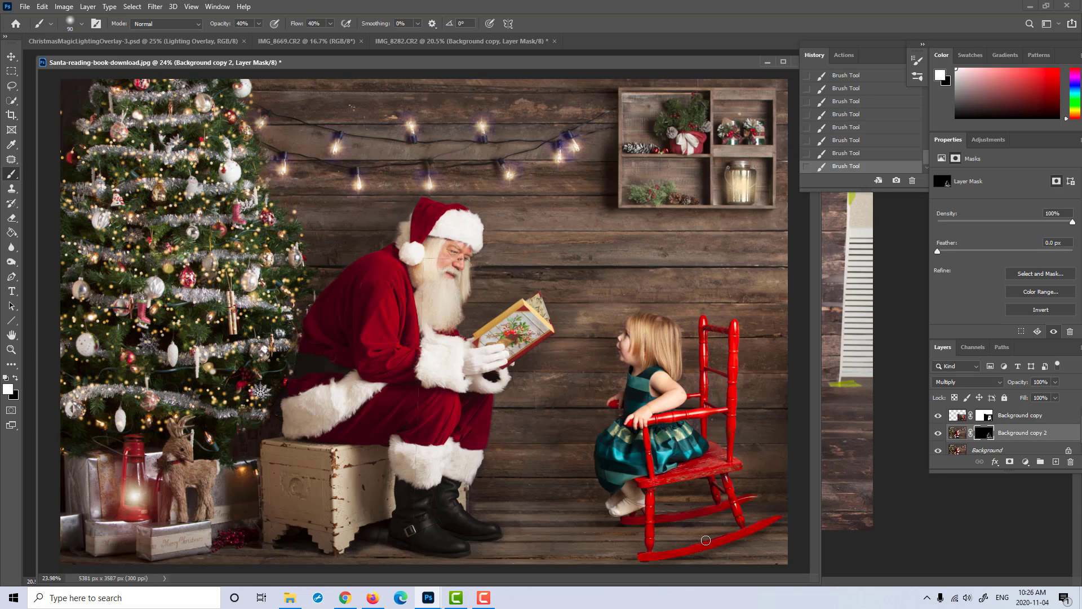
# Step: Set up a black brush at 150 px for erasing excess shadow on the Background copy 2 mask
pyautogui.click(10, 349)
pyautogui.moveTo(464, 384); pyautogui.dragTo(446, 406)
pyautogui.scroll(1, 708, 490)
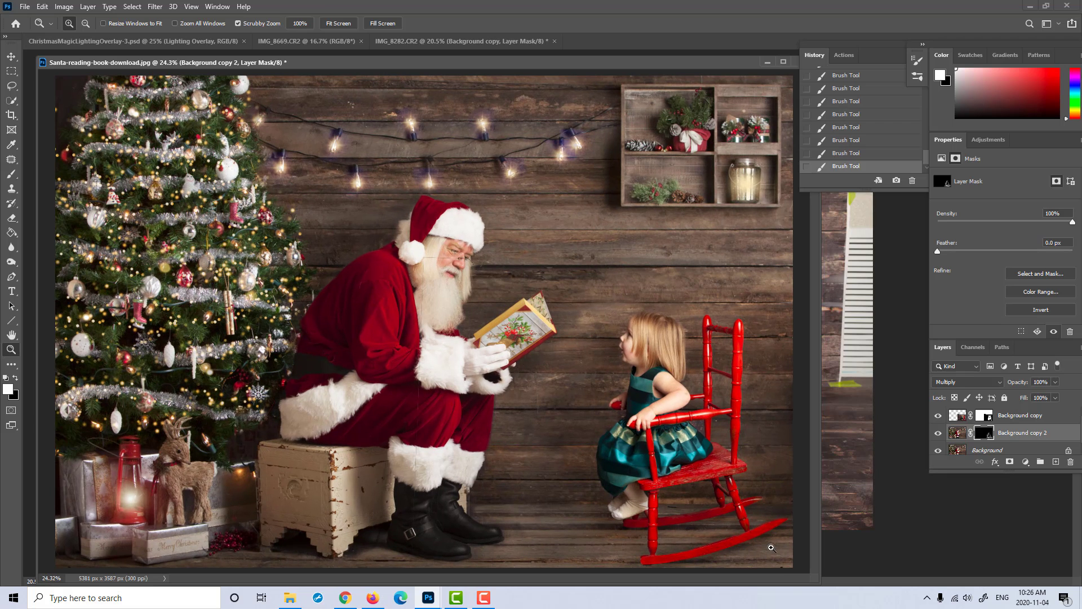
pyautogui.click(15, 377)
pyautogui.click(11, 174)
pyautogui.press(']')
pyautogui.press(']')
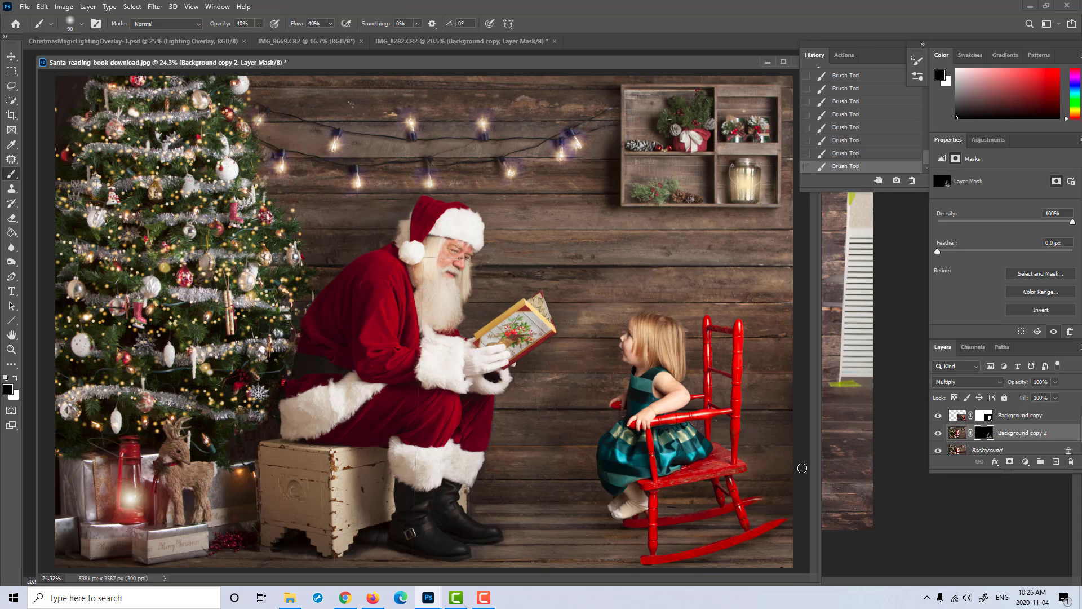
pyautogui.press(']')
# Step: Examine the shadows under the girl and the rocking chair at several zoom levels
pyautogui.click(11, 349)
pyautogui.moveTo(443, 427); pyautogui.dragTo(431, 428)
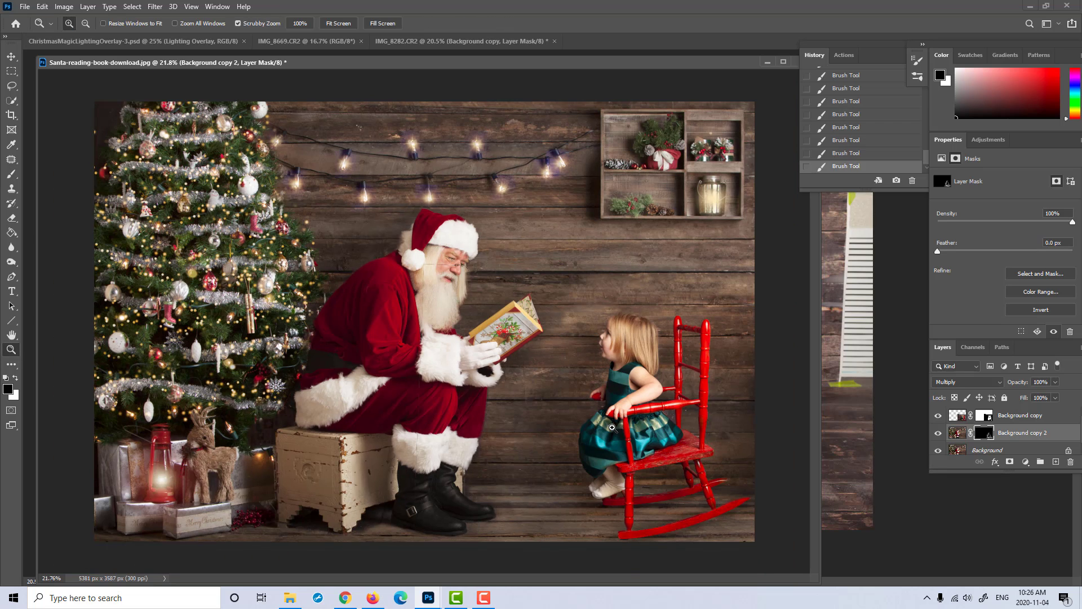
pyautogui.moveTo(614, 428); pyautogui.dragTo(592, 428)
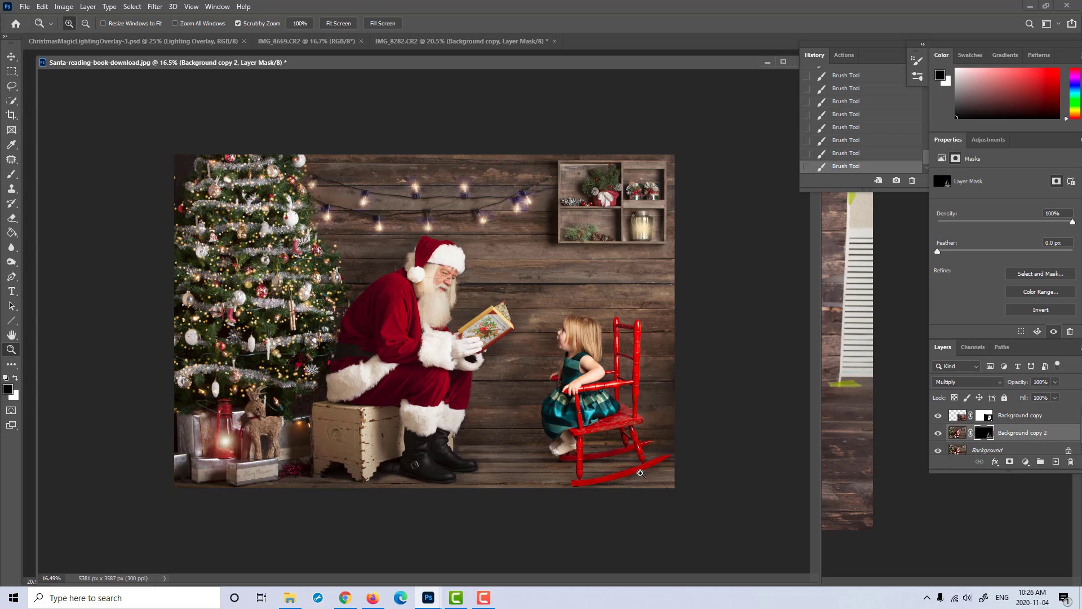
pyautogui.moveTo(641, 474)
pyautogui.mouseDown()
pyautogui.moveTo(659, 473)
pyautogui.moveTo(643, 473)
pyautogui.mouseUp()
pyautogui.moveTo(632, 418); pyautogui.dragTo(686, 404)
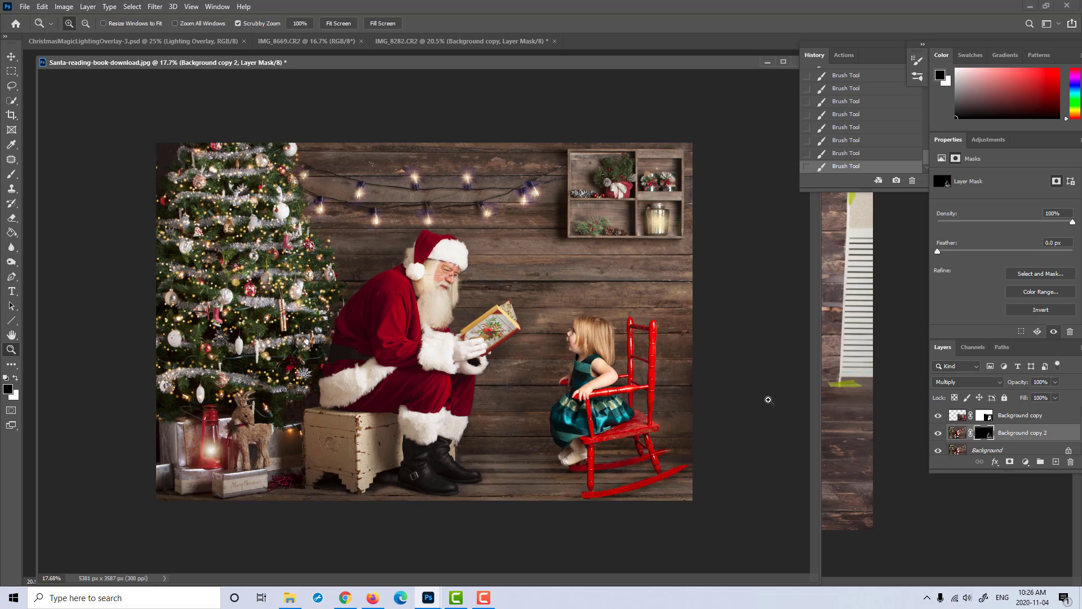
pyautogui.moveTo(708, 401); pyautogui.dragTo(725, 400)
pyautogui.moveTo(743, 494); pyautogui.dragTo(755, 488)
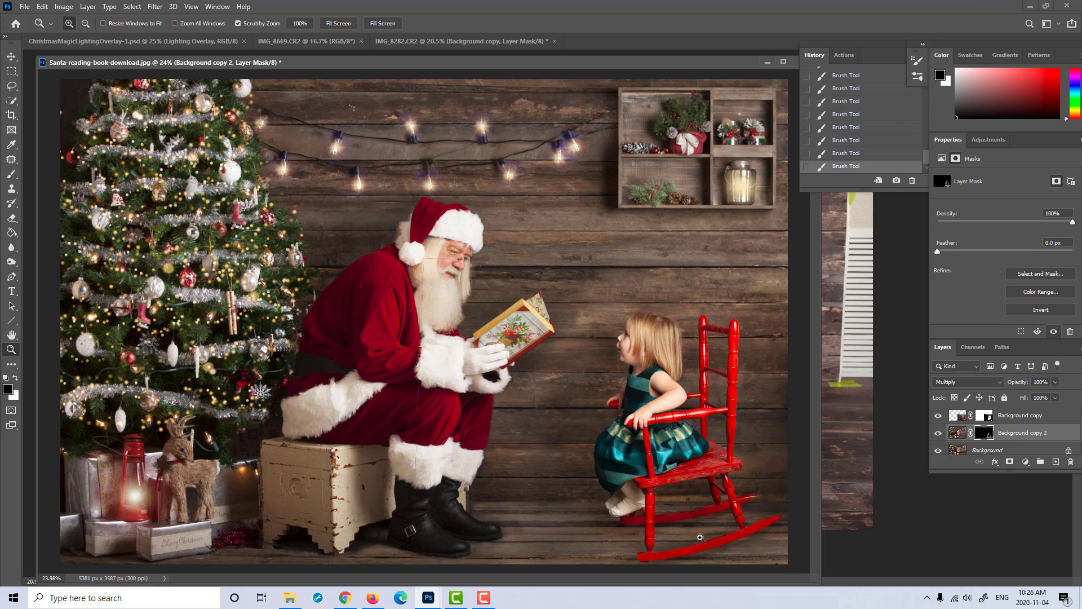
pyautogui.moveTo(663, 553); pyautogui.dragTo(677, 552)
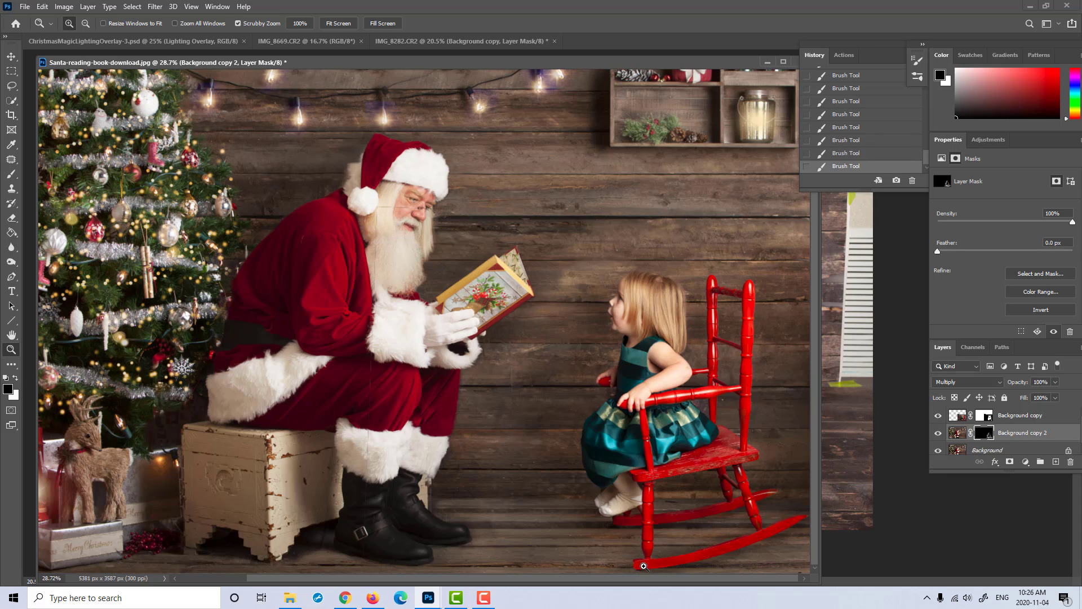
# Step: Target the Background copy layer mask with a 60 px brush and switch the painting colour to white
pyautogui.click(982, 420)
pyautogui.press('b')
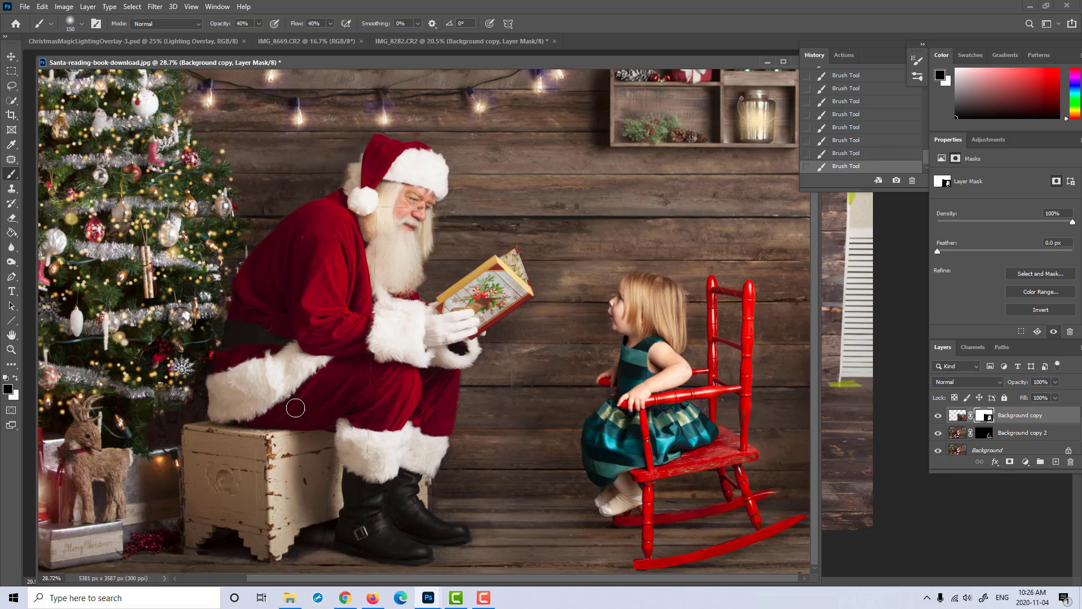
pyautogui.press('[')
pyautogui.press('[')
pyautogui.press('[')
pyautogui.press('[')
pyautogui.press('[')
pyautogui.click(15, 377)
# Step: Compare the composite with and without the Background copy 2 shadow layer
pyautogui.click(12, 350)
pyautogui.moveTo(620, 365); pyautogui.dragTo(598, 366)
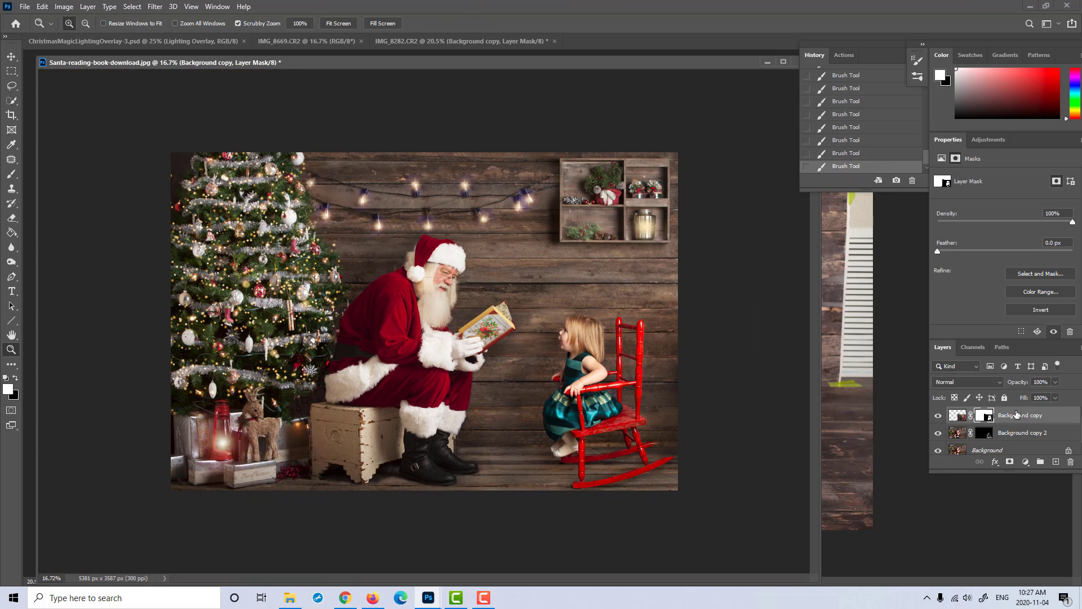
pyautogui.click(939, 433)
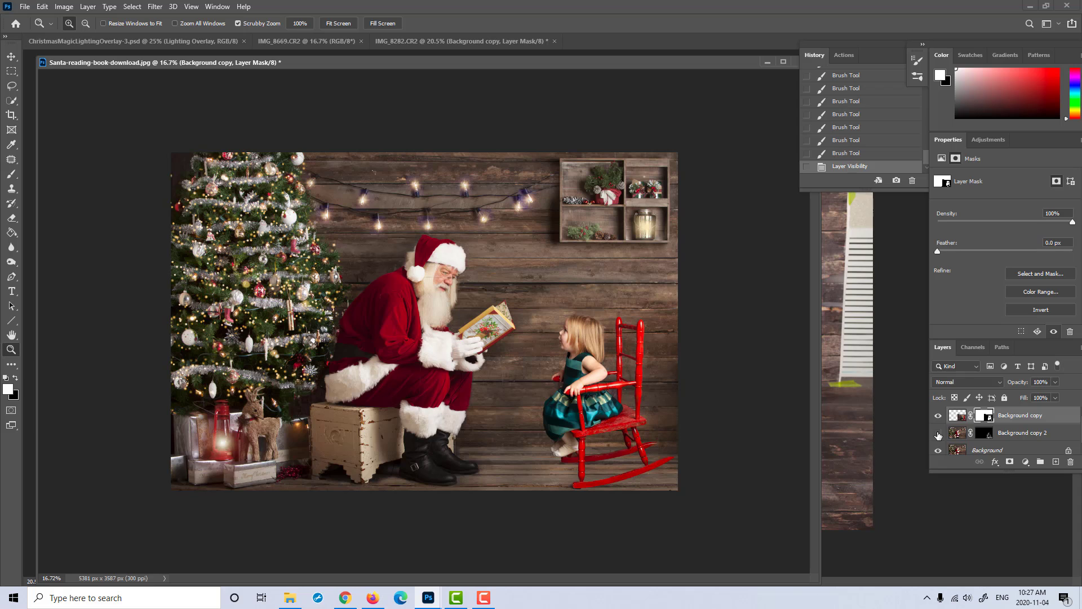
pyautogui.click(939, 433)
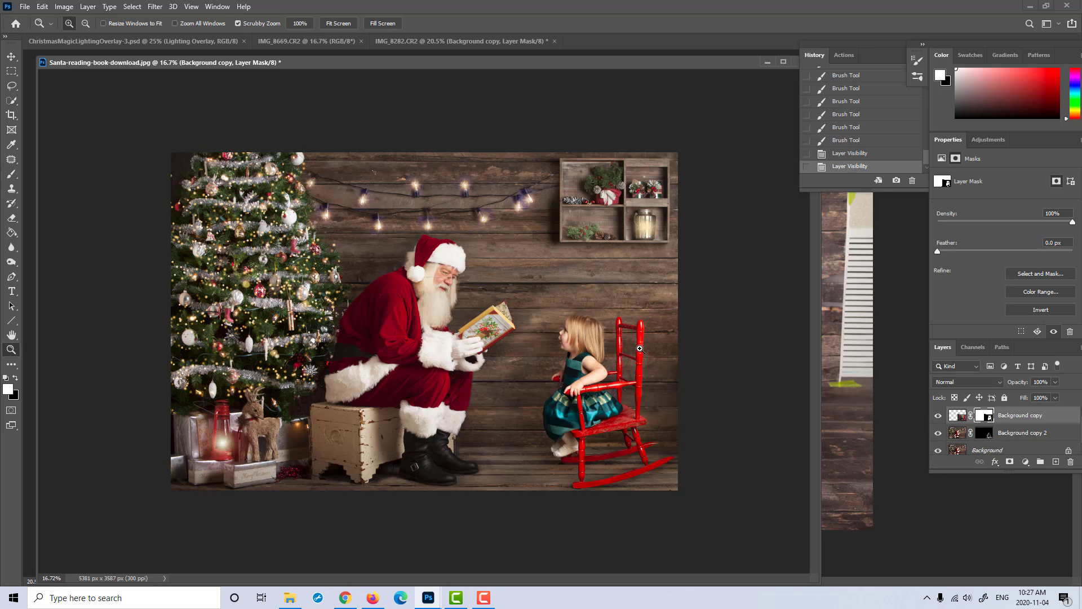
# Step: Paint broad soft shadows around the chair and along the floor on the Background copy 2 mask, using a white brush up to 1200 px
pyautogui.click(984, 433)
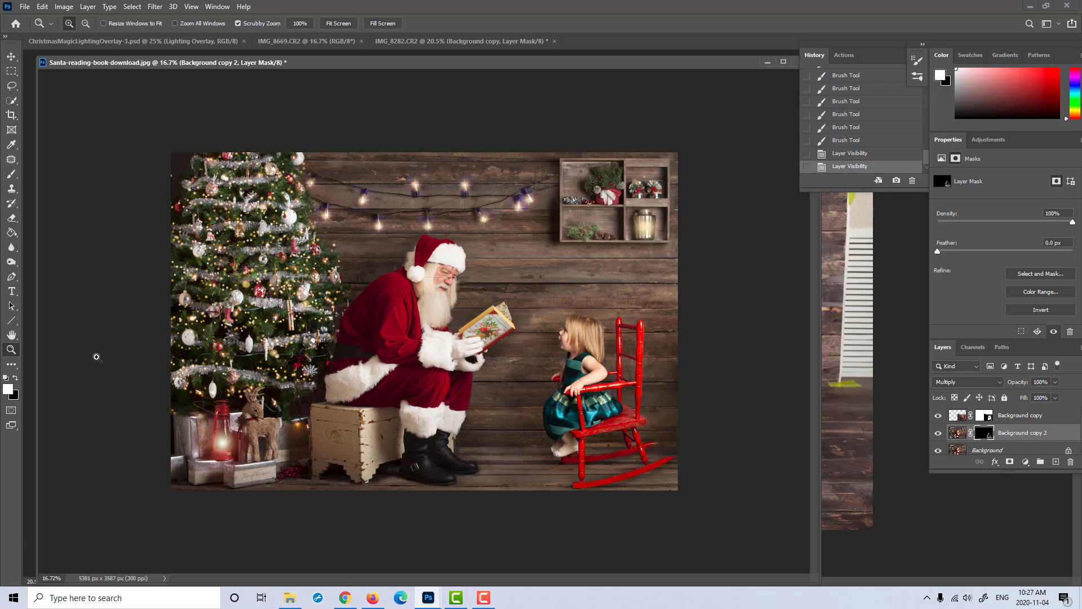
pyautogui.click(11, 173)
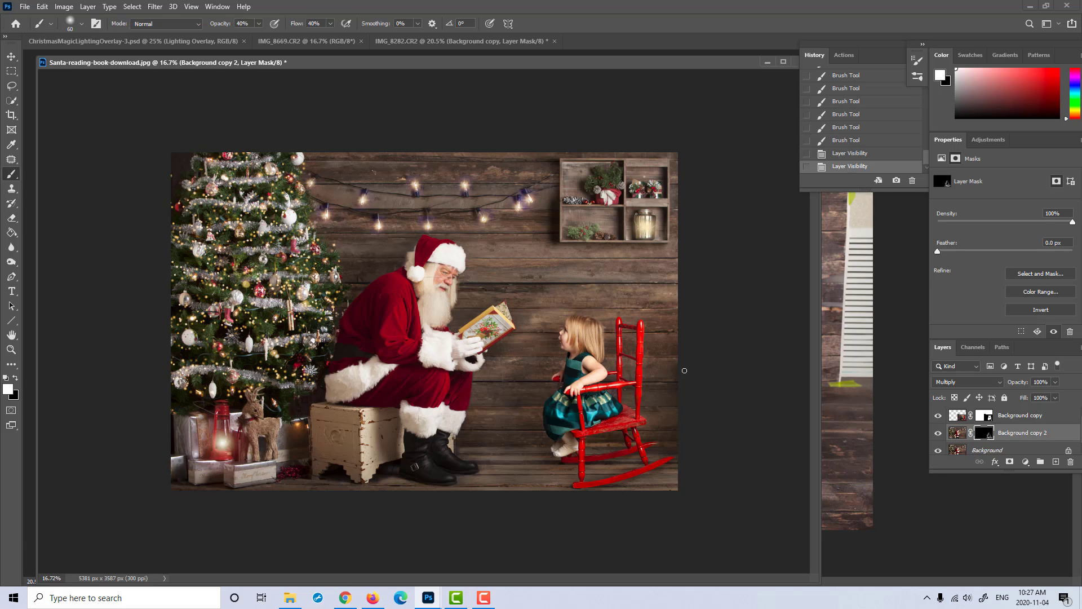
pyautogui.press(']')
pyautogui.press(']')
pyautogui.press(']')
pyautogui.press(']')
pyautogui.press(']')
pyautogui.press(']')
pyautogui.press(']')
pyautogui.moveTo(624, 349); pyautogui.dragTo(636, 424)
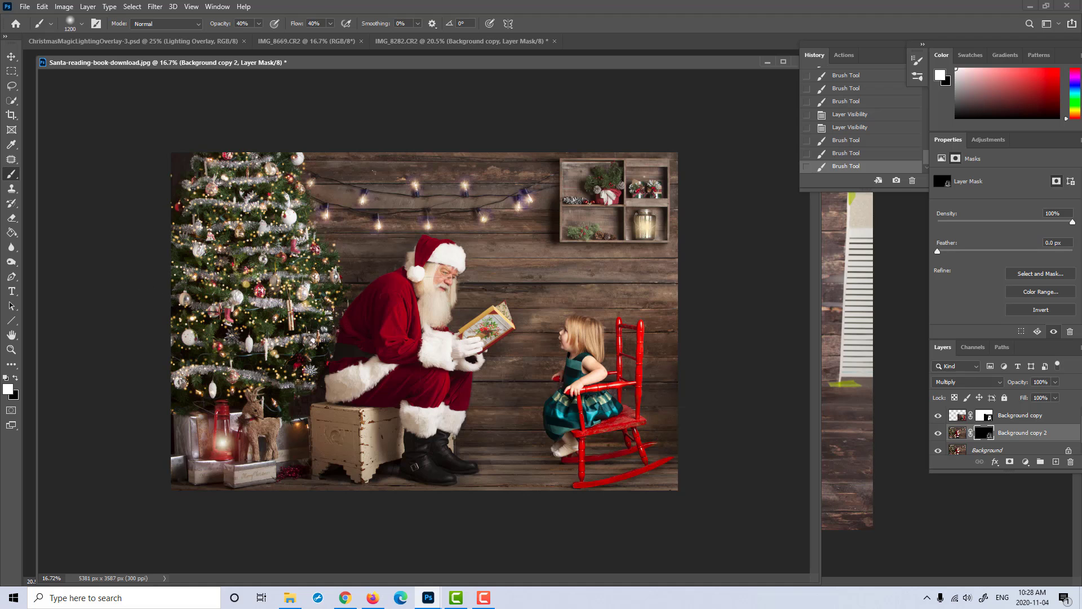
pyautogui.moveTo(674, 467)
pyautogui.mouseDown()
pyautogui.moveTo(617, 460)
pyautogui.moveTo(564, 479)
pyautogui.mouseUp()
# Step: Hide the Background copy 2 shadow layer
pyautogui.click(5, 354)
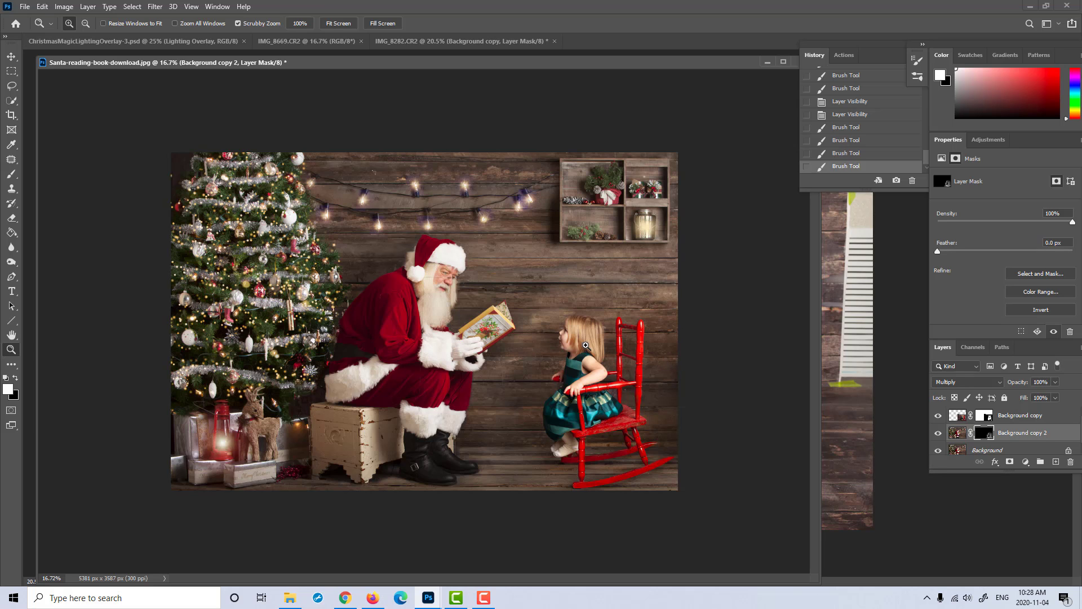
pyautogui.hotkey('ctrl', '+')
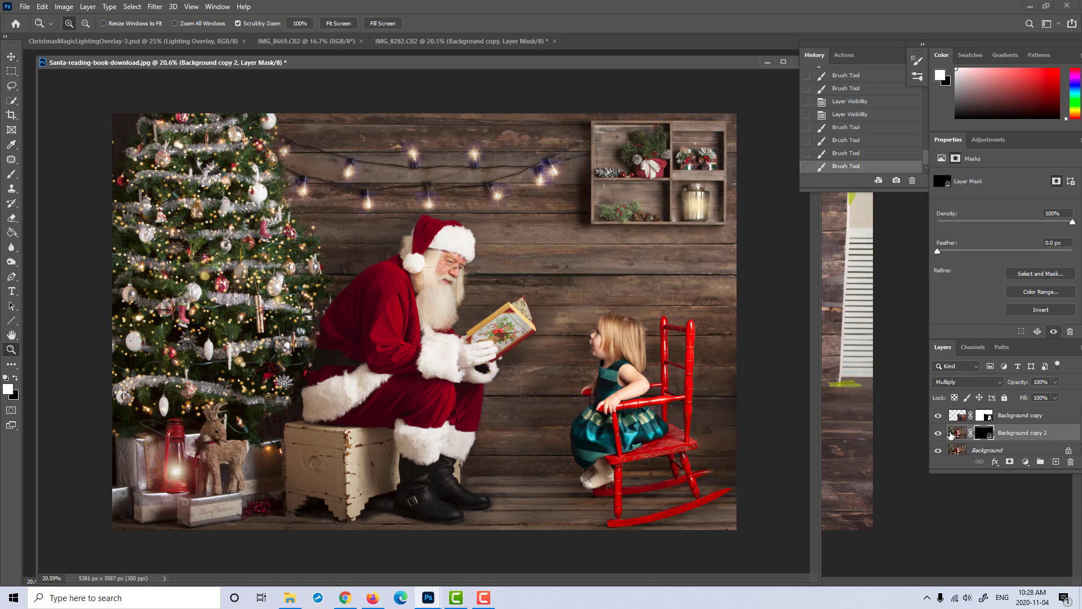
pyautogui.click(939, 433)
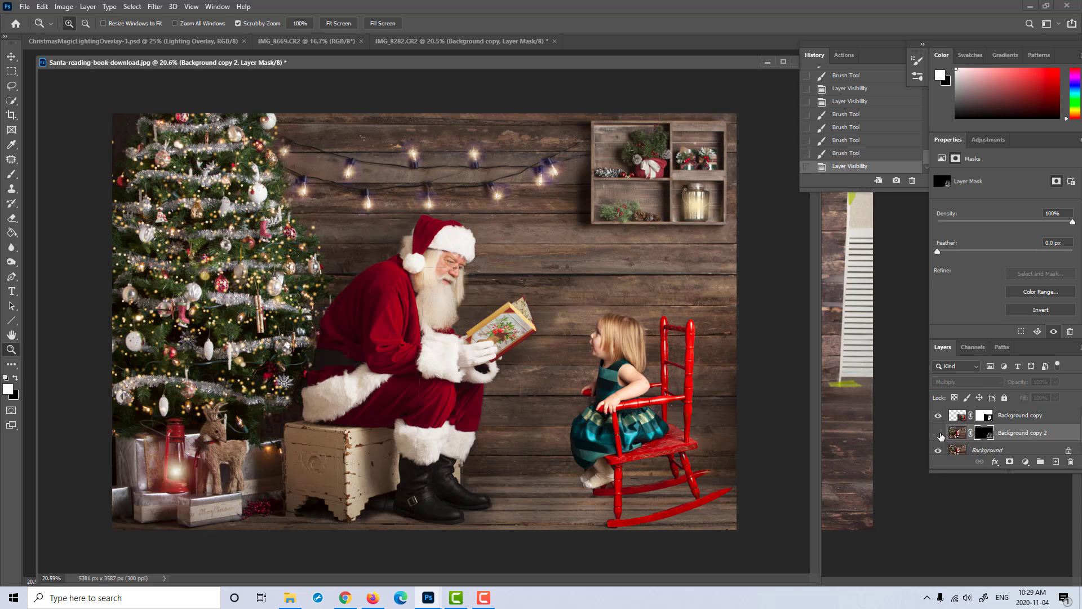
# Step: Paint white around the girl's face, dress and feet on the Background copy mask with a 400 px brush, then switch to black
pyautogui.click(982, 416)
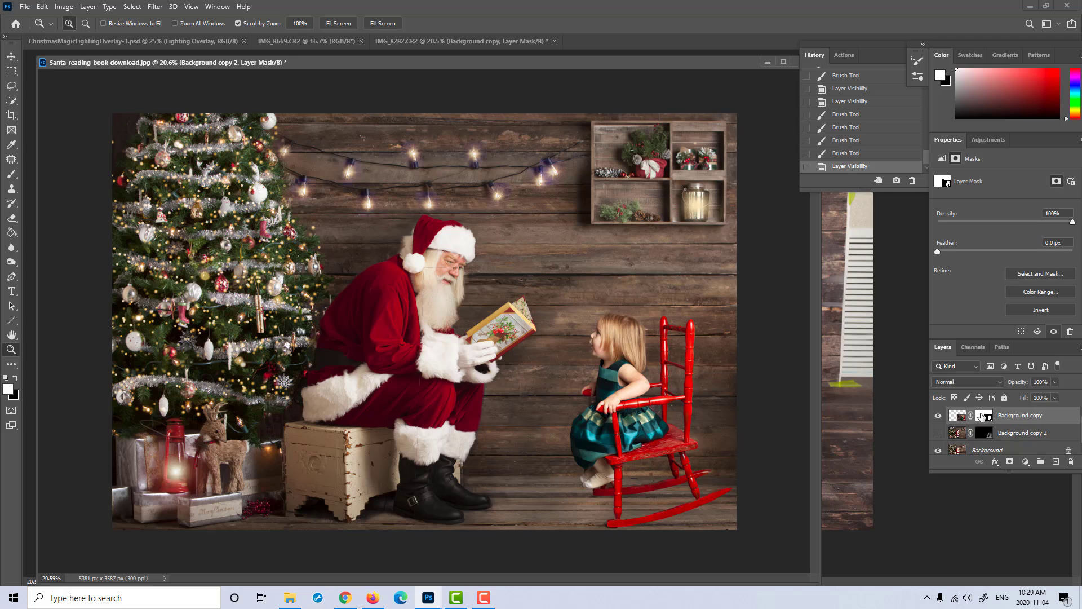
pyautogui.click(11, 173)
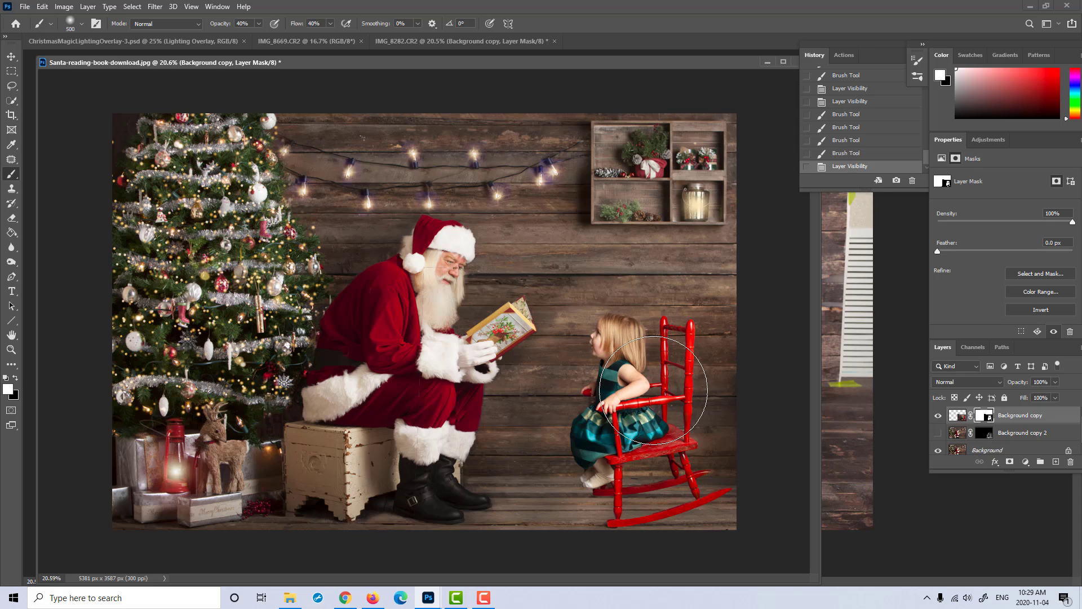
pyautogui.press('[')
pyautogui.click(598, 328)
pyautogui.click(598, 333)
pyautogui.click(596, 345)
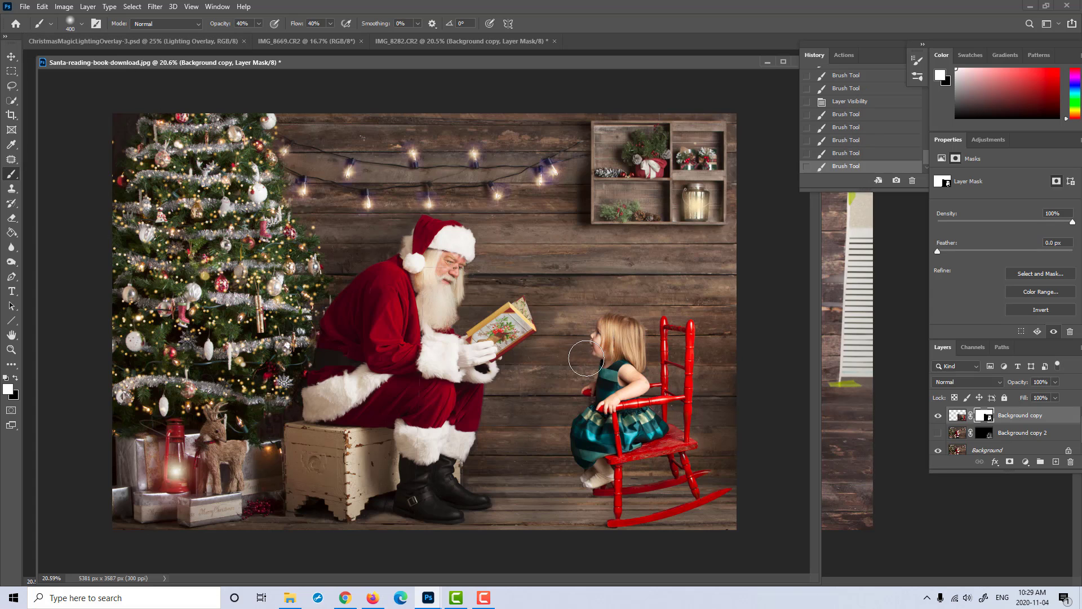
pyautogui.click(584, 365)
pyautogui.moveTo(591, 372); pyautogui.dragTo(603, 390)
pyautogui.moveTo(534, 427); pyautogui.dragTo(596, 423)
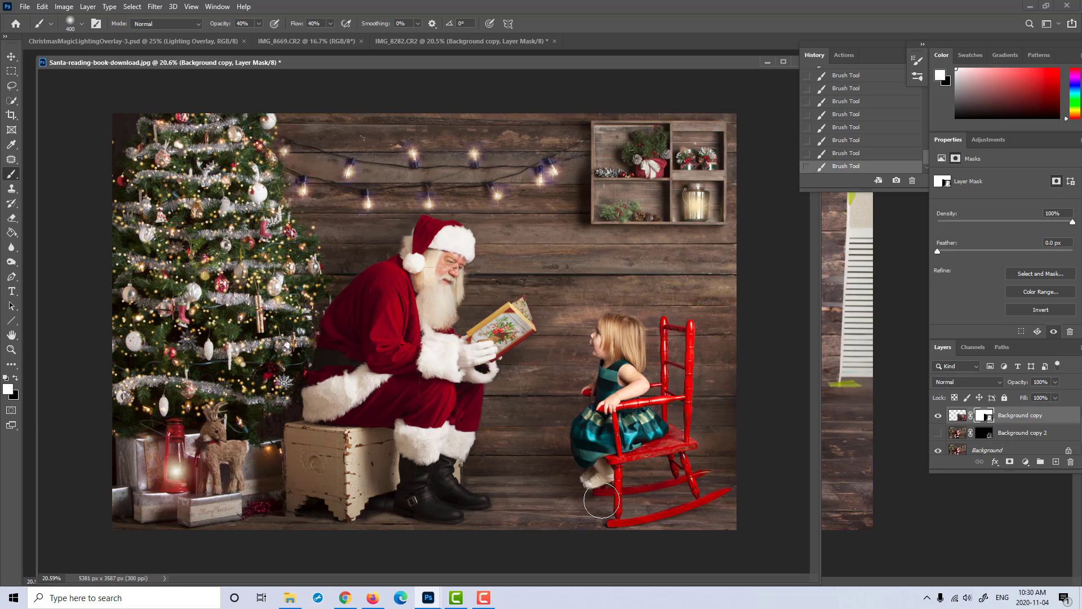
pyautogui.click(16, 377)
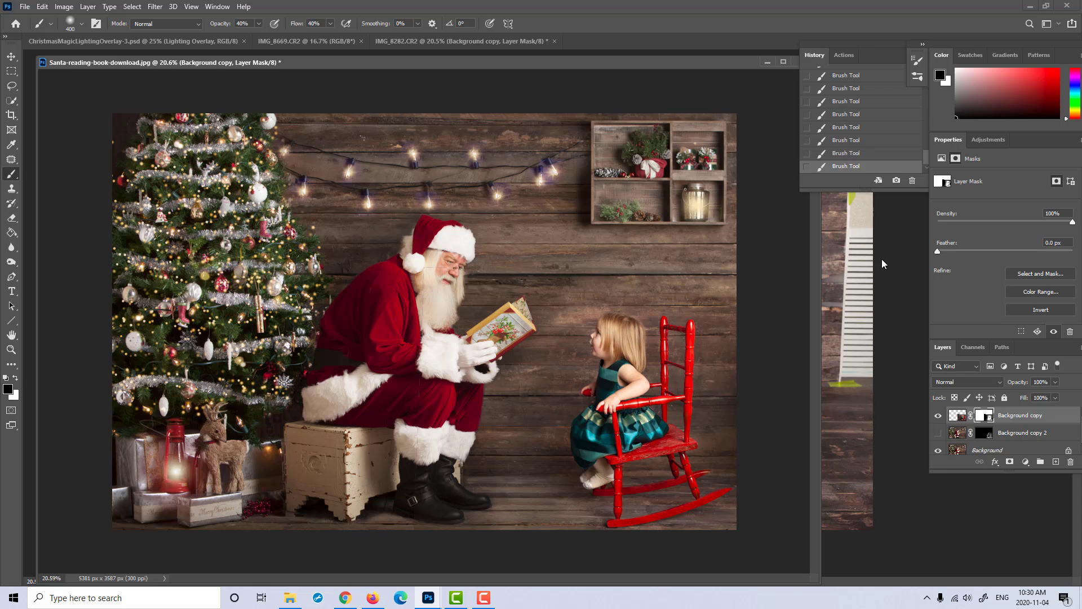
# Step: Compare the earliest recorded brush state in the history with the latest one, returning to the latest
pyautogui.scroll(10, 883, 136)
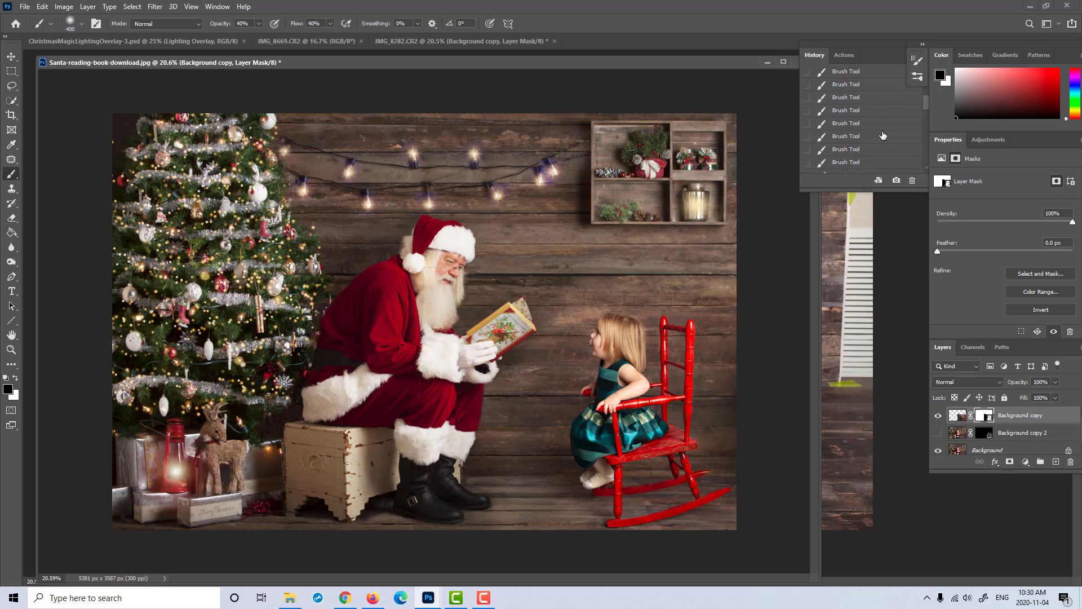
pyautogui.scroll(3, 884, 135)
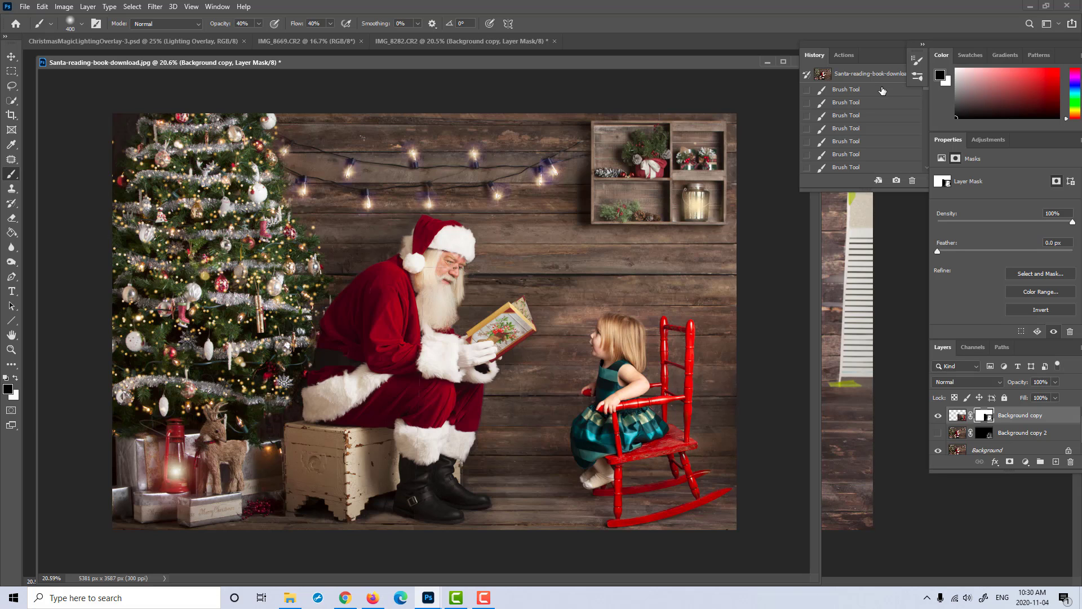
pyautogui.click(882, 90)
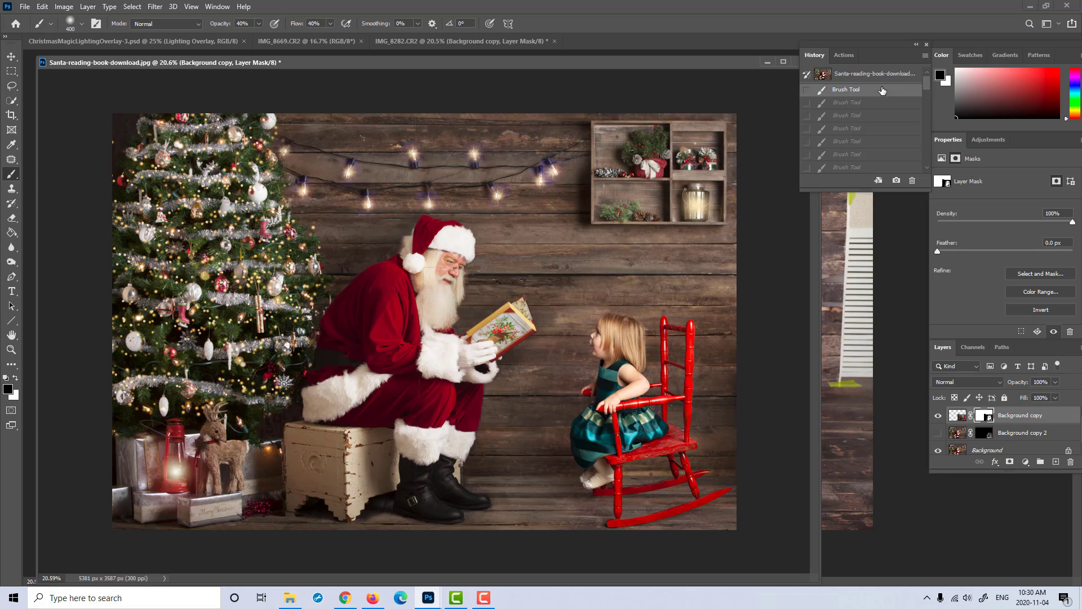
pyautogui.scroll(-2, 871, 158)
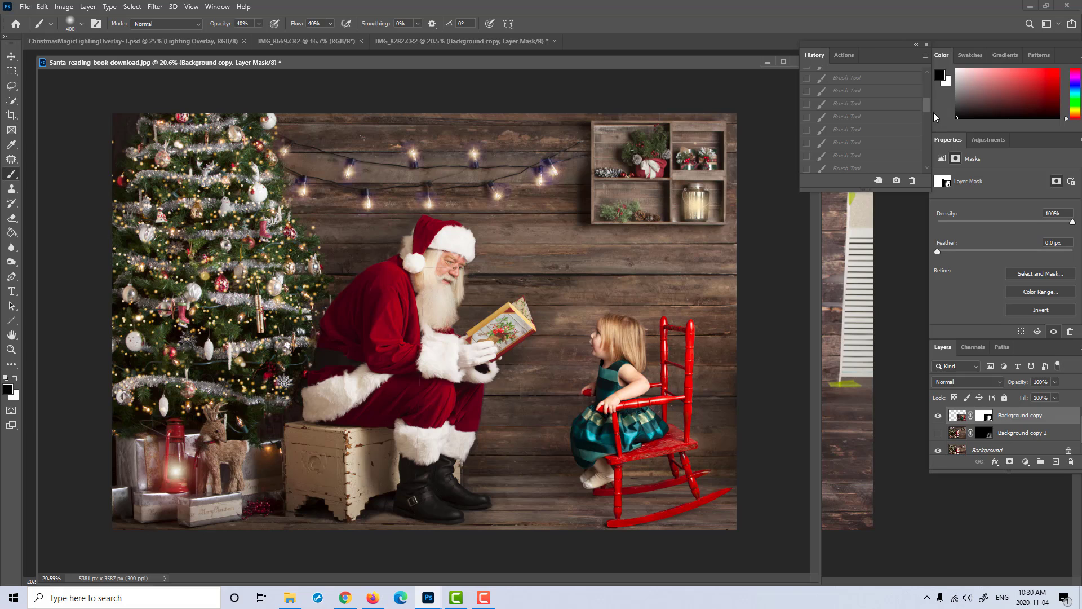
pyautogui.click(928, 138)
pyautogui.click(856, 166)
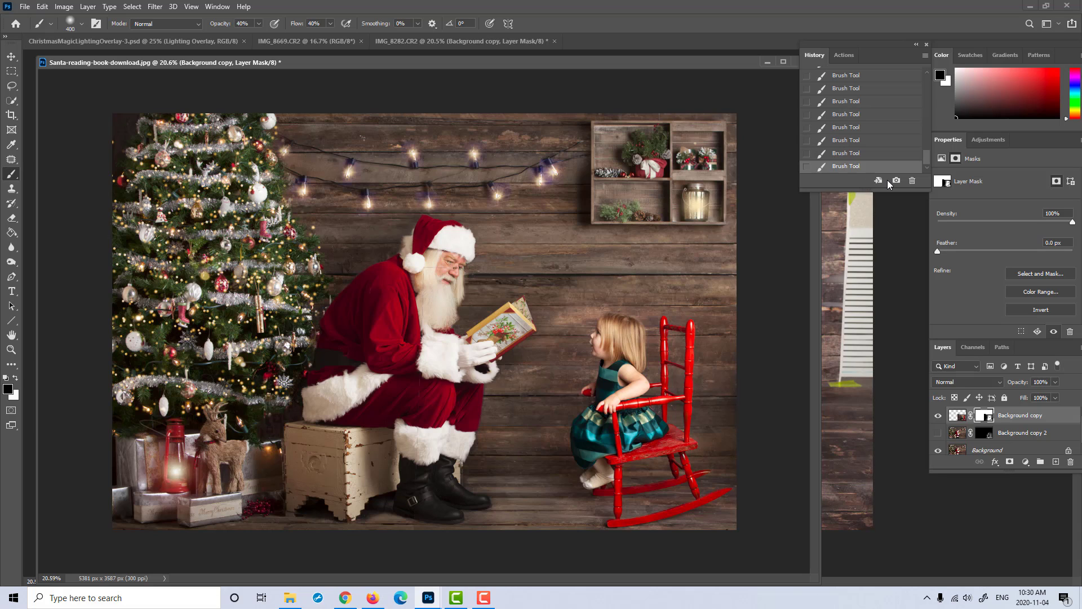
pyautogui.scroll(10, 869, 121)
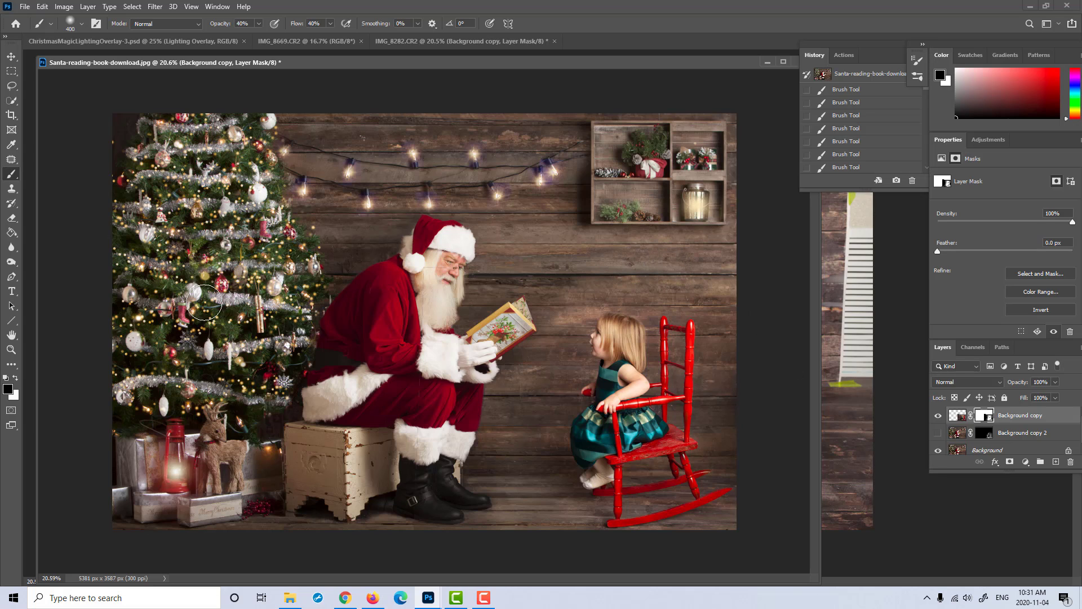
# Step: Set the Brush tool's opacity and flow to 100% for masking around Santa and the girl
pyautogui.click(12, 102)
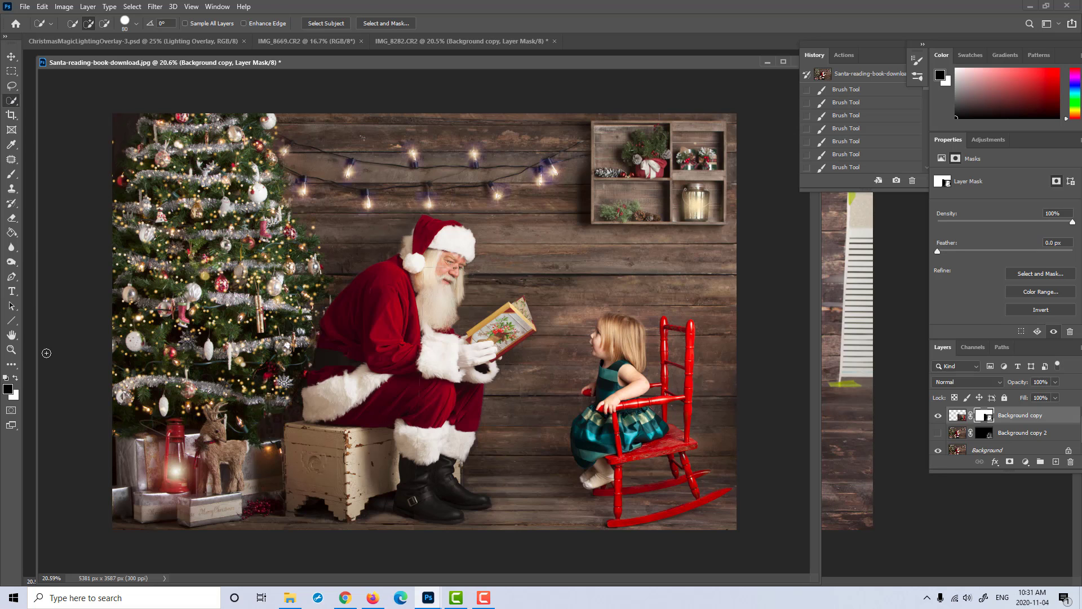
pyautogui.click(11, 350)
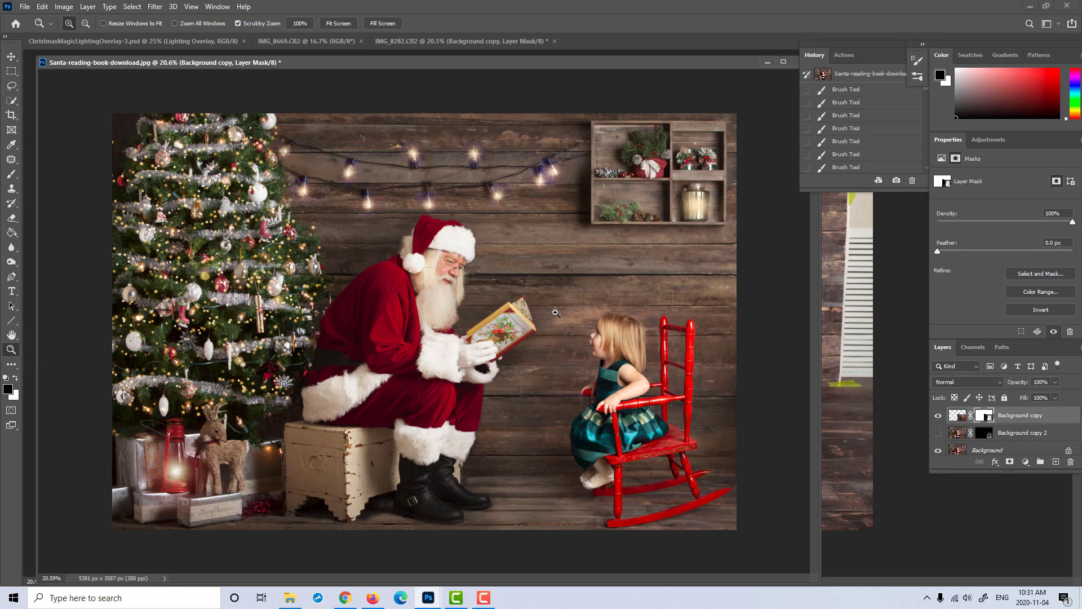
pyautogui.moveTo(556, 312); pyautogui.dragTo(593, 311)
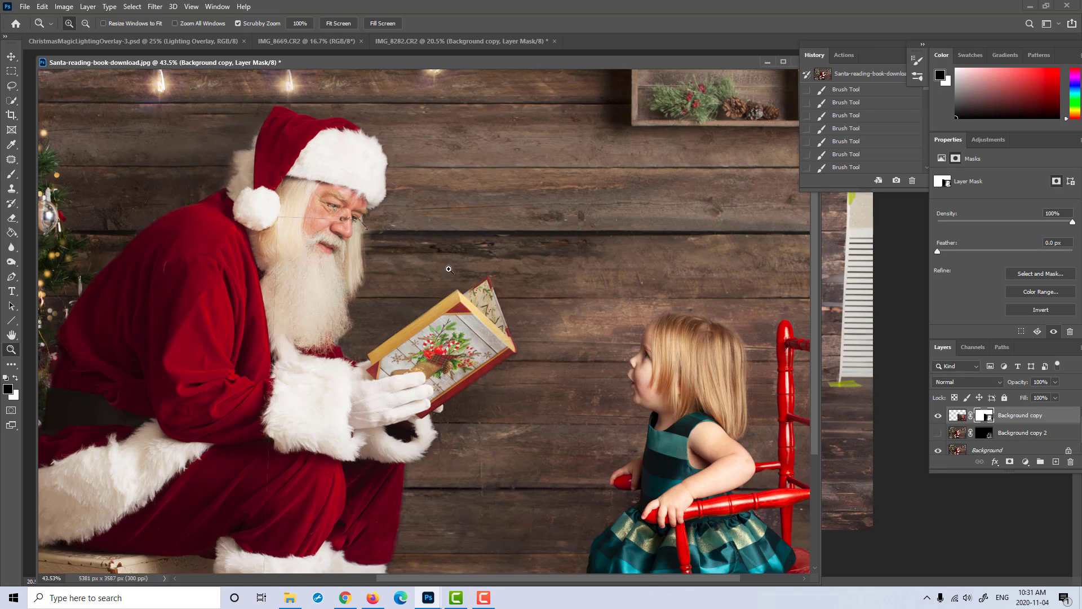
pyautogui.click(11, 174)
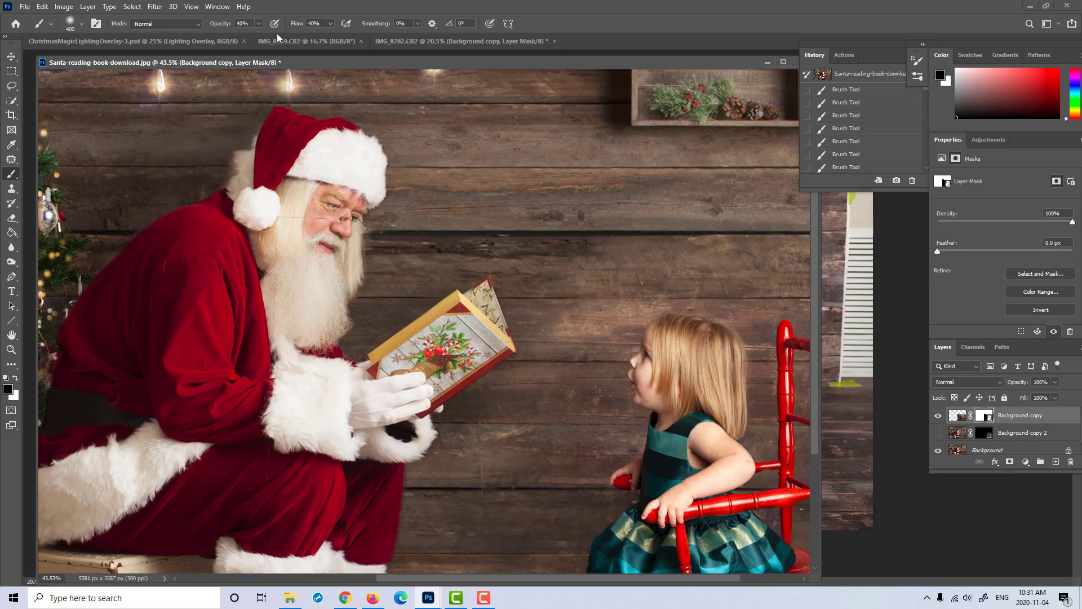
pyautogui.click(257, 25)
pyautogui.moveTo(259, 36); pyautogui.dragTo(356, 35)
pyautogui.click(330, 23)
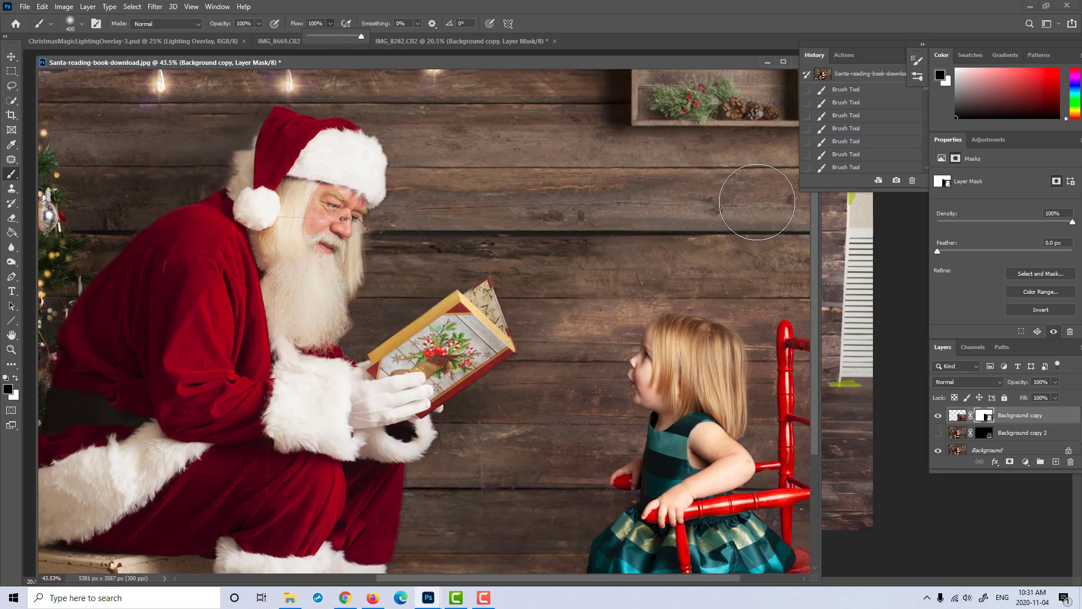
# Step: Paint black over the area around Santa on the Background copy mask, then inspect the girl, floor and shelf for leftovers
pyautogui.moveTo(425, 222)
pyautogui.mouseDown()
pyautogui.moveTo(296, 225)
pyautogui.moveTo(503, 213)
pyautogui.moveTo(281, 419)
pyautogui.moveTo(288, 522)
pyautogui.moveTo(340, 397)
pyautogui.mouseUp()
pyautogui.scroll(-4, 364, 379)
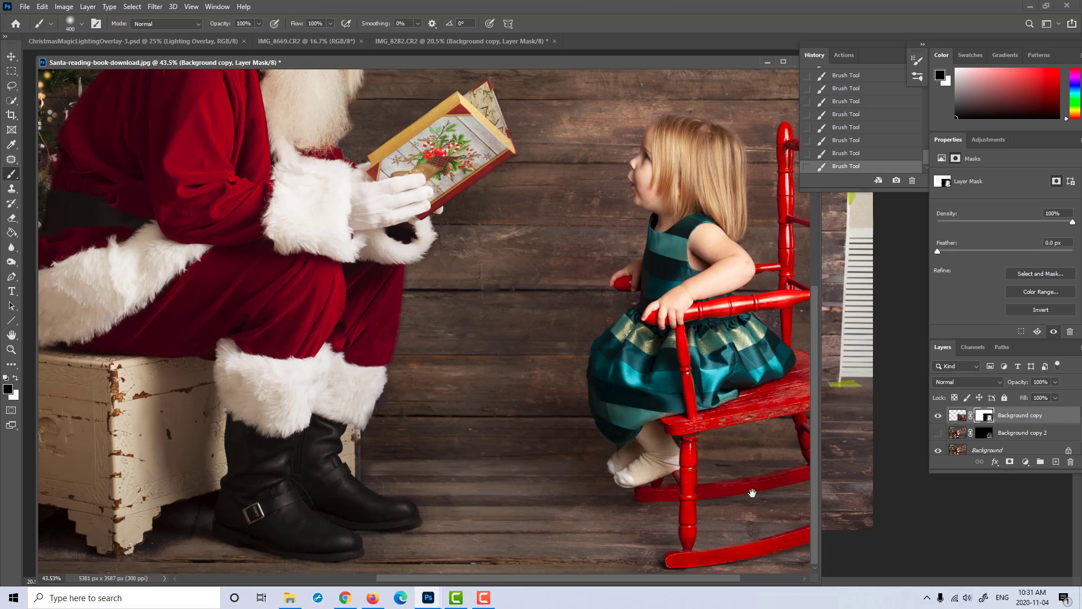
pyautogui.moveTo(748, 494); pyautogui.dragTo(511, 485)
pyautogui.scroll(5, 753, 350)
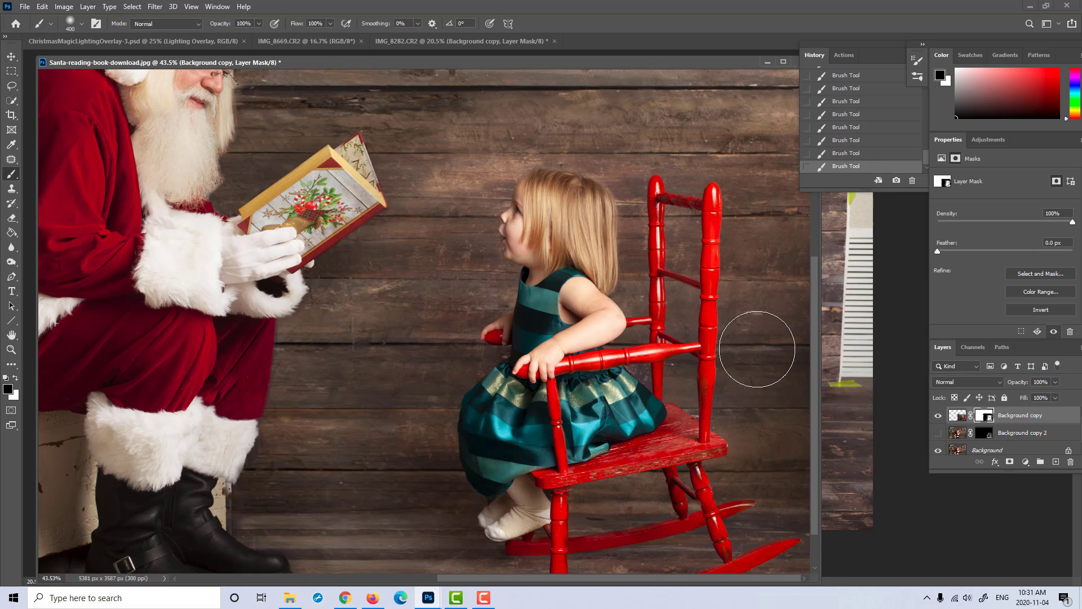
pyautogui.scroll(3, 773, 280)
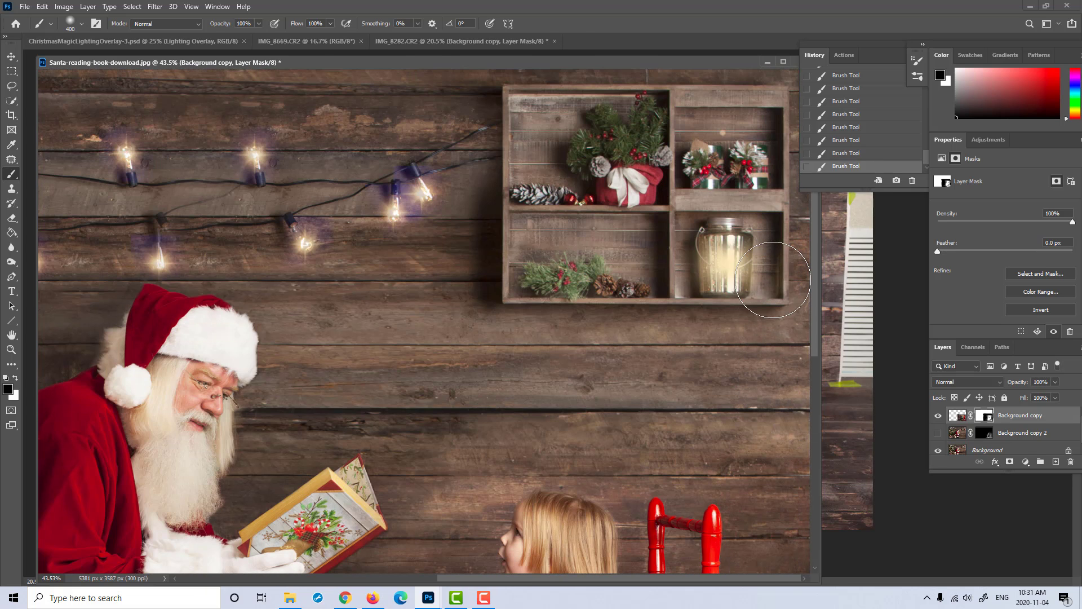
pyautogui.click(11, 349)
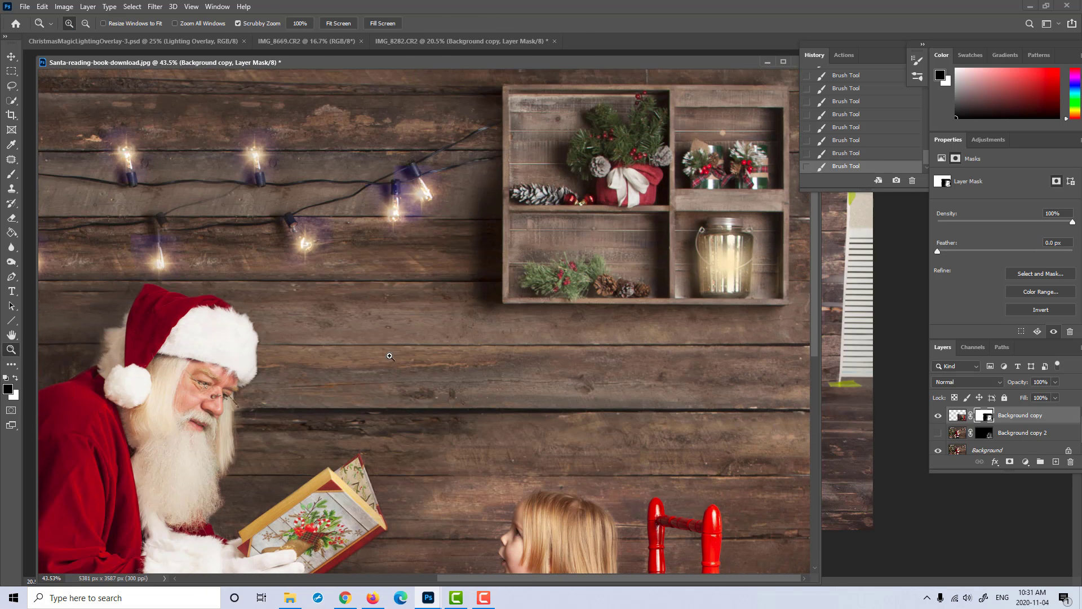
pyautogui.moveTo(532, 364); pyautogui.dragTo(510, 365)
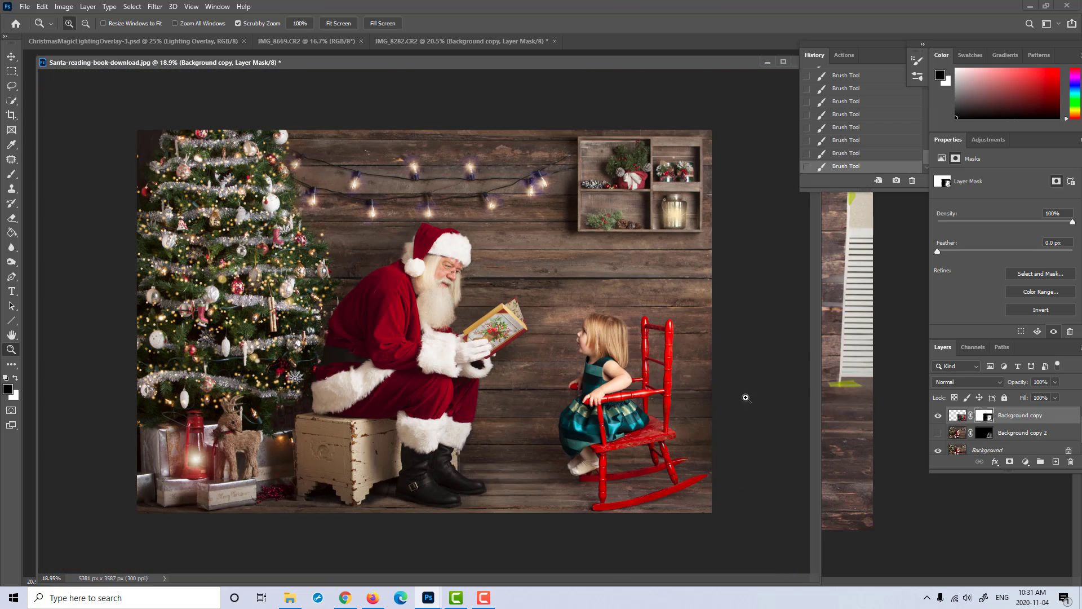
# Step: Compare the composite with and without the Background copy 2 shadow layer, leaving it visible, and return to the Brush tool
pyautogui.click(938, 434)
pyautogui.click(938, 434)
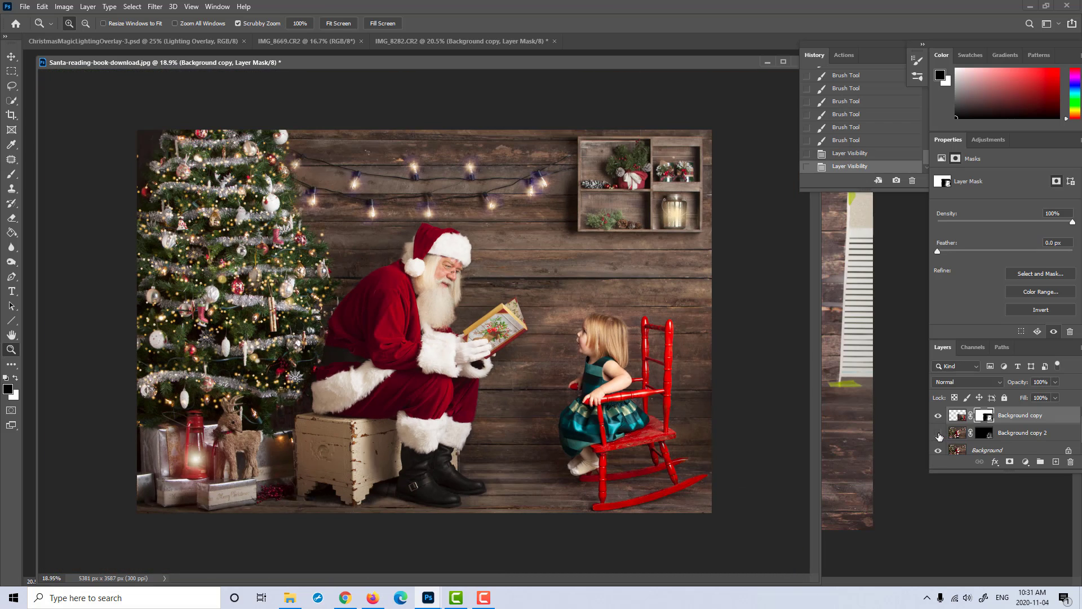
pyautogui.click(938, 433)
pyautogui.click(17, 173)
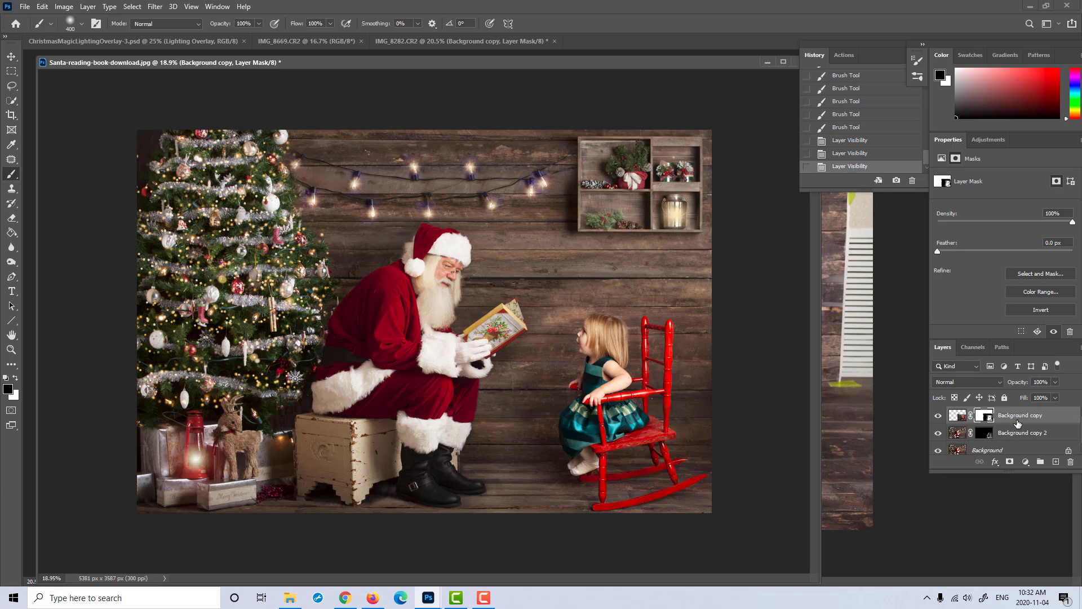
# Step: Go through the three layers and hide Background copy and Background copy 2 to view the bare Santa backdrop
pyautogui.click(1011, 451)
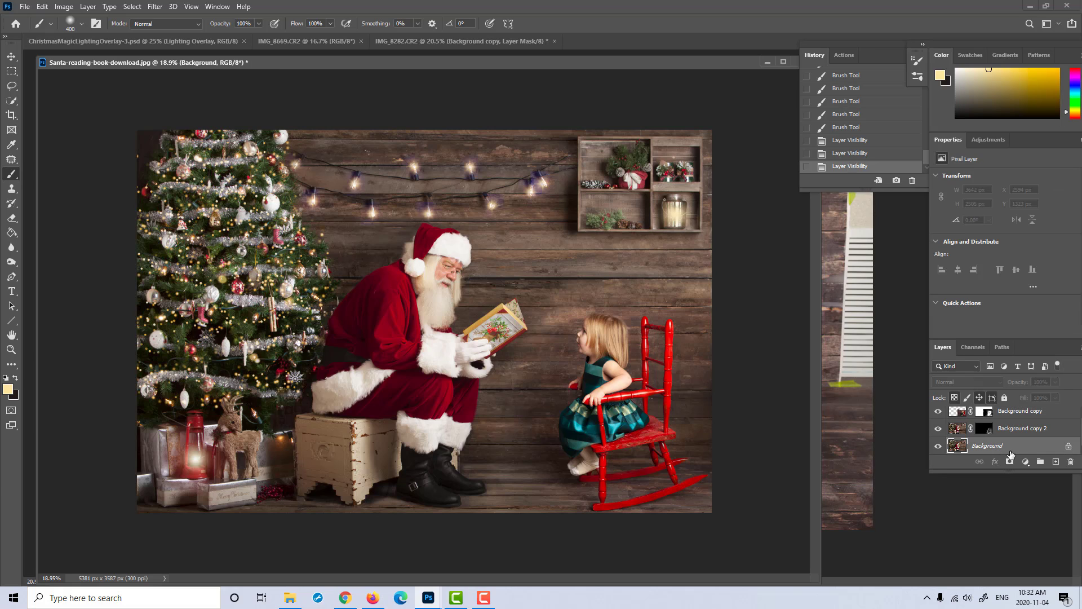
pyautogui.click(1014, 423)
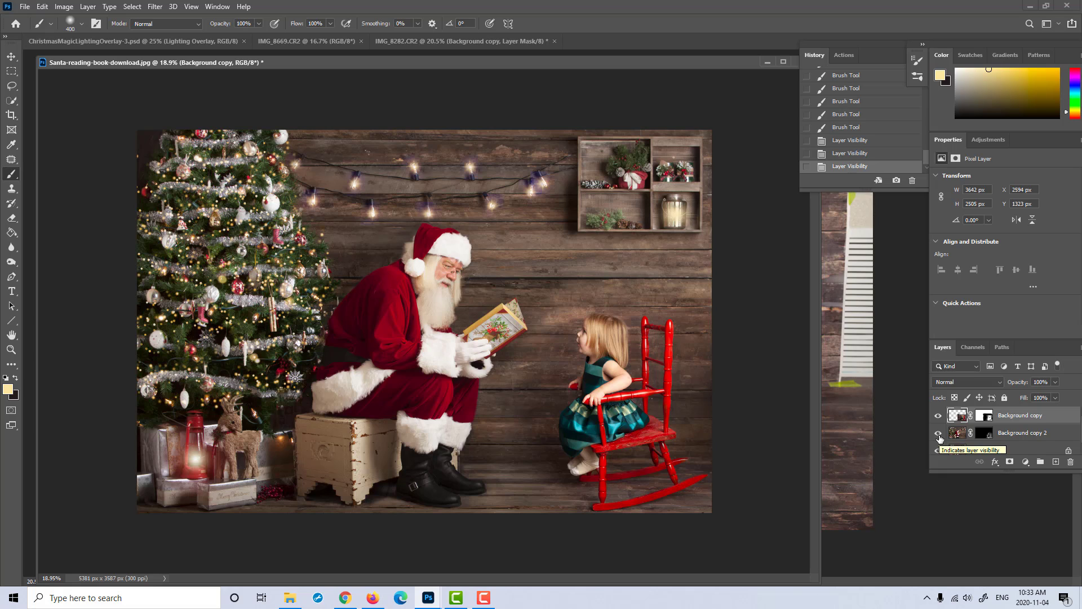
pyautogui.click(1014, 435)
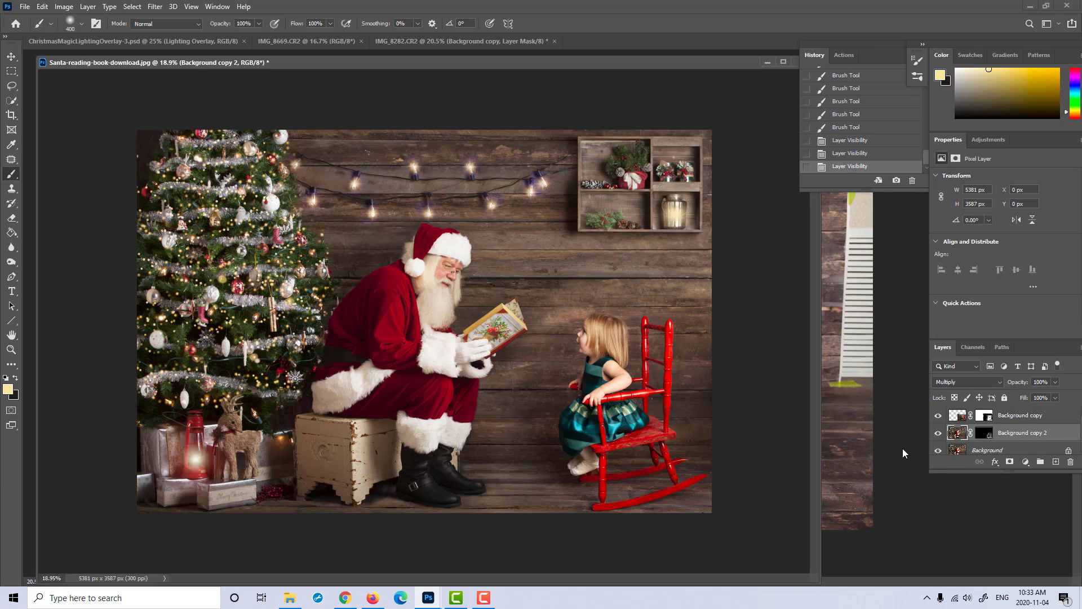
pyautogui.moveTo(938, 433); pyautogui.dragTo(938, 416)
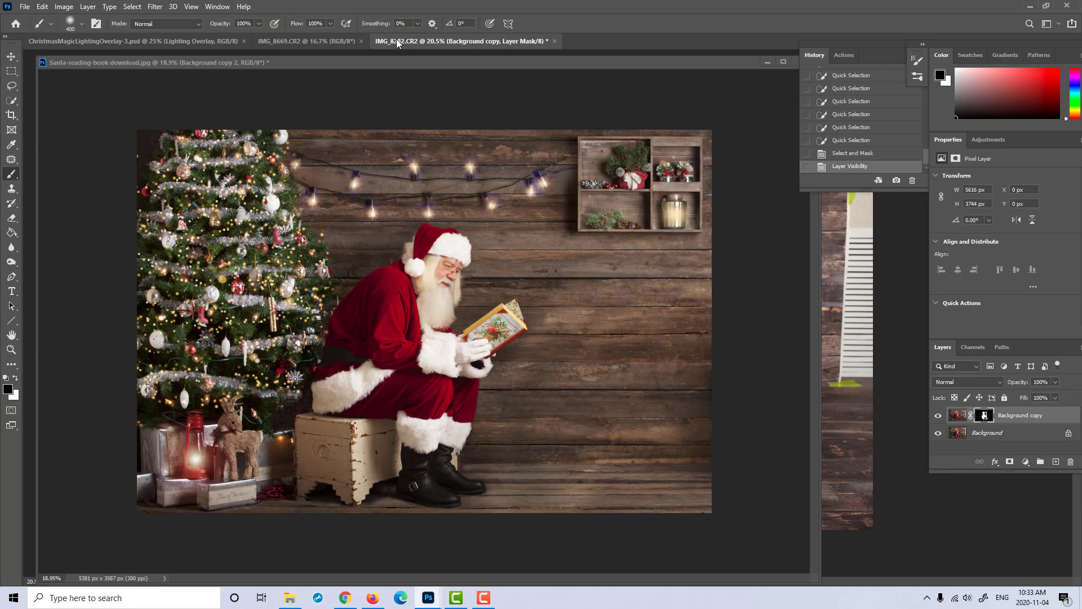
# Step: Dock the floating Santa-reading-book-download.jpg window as a tab and bring up the IMG_8282.CR2 photo
pyautogui.moveTo(428, 62); pyautogui.dragTo(465, 169)
pyautogui.click(306, 41)
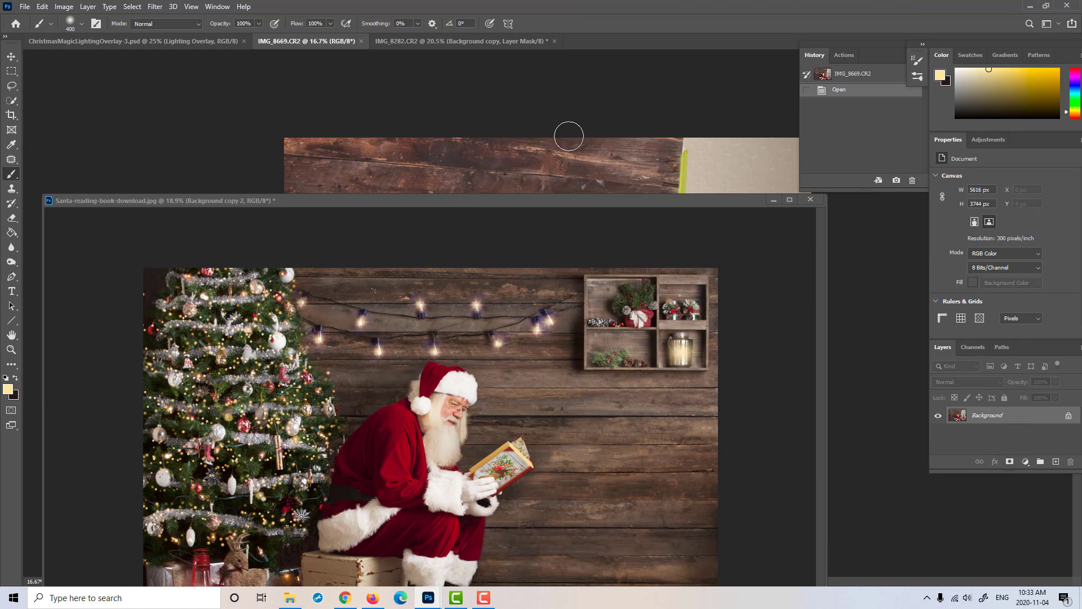
pyautogui.moveTo(621, 203); pyautogui.dragTo(645, 45)
pyautogui.click(518, 42)
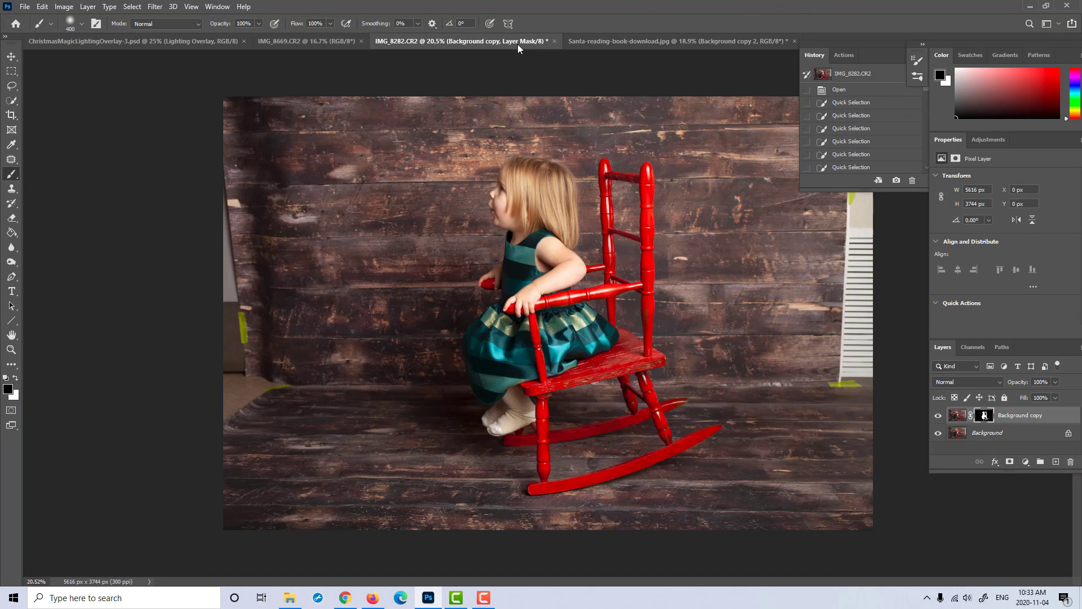
# Step: View IMG_8669.CR2, then return to the Santa document and show Background copy and Background copy 2 again
pyautogui.click(338, 43)
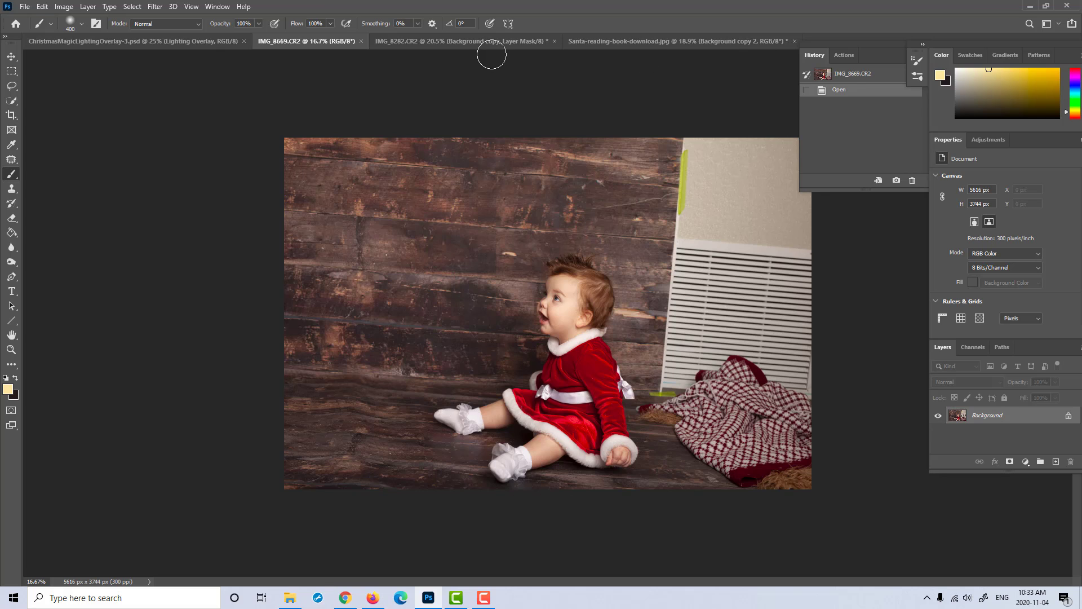
pyautogui.click(581, 42)
pyautogui.click(938, 432)
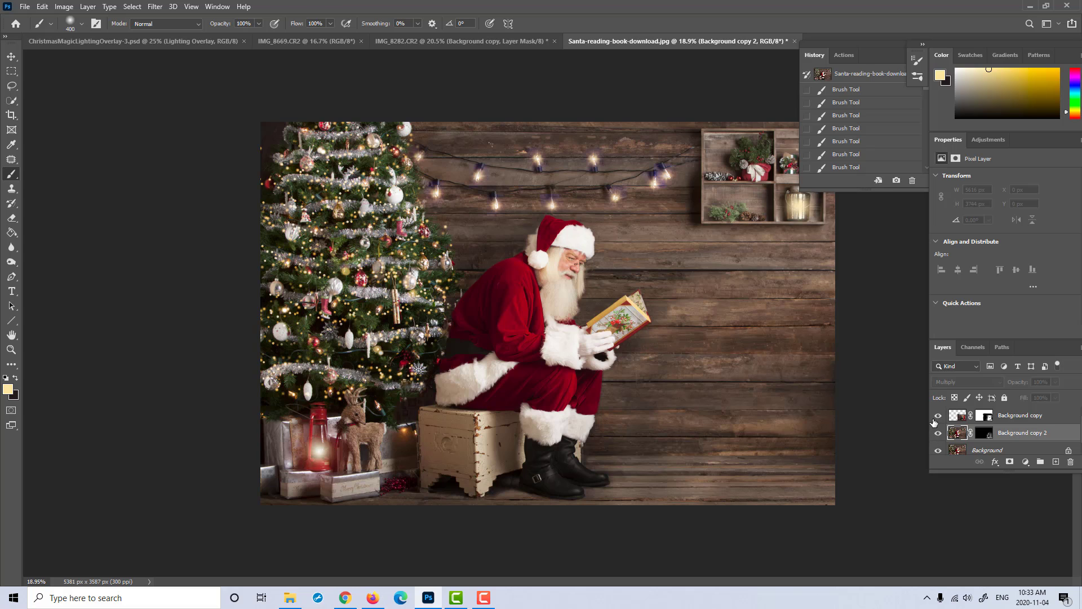
pyautogui.click(938, 415)
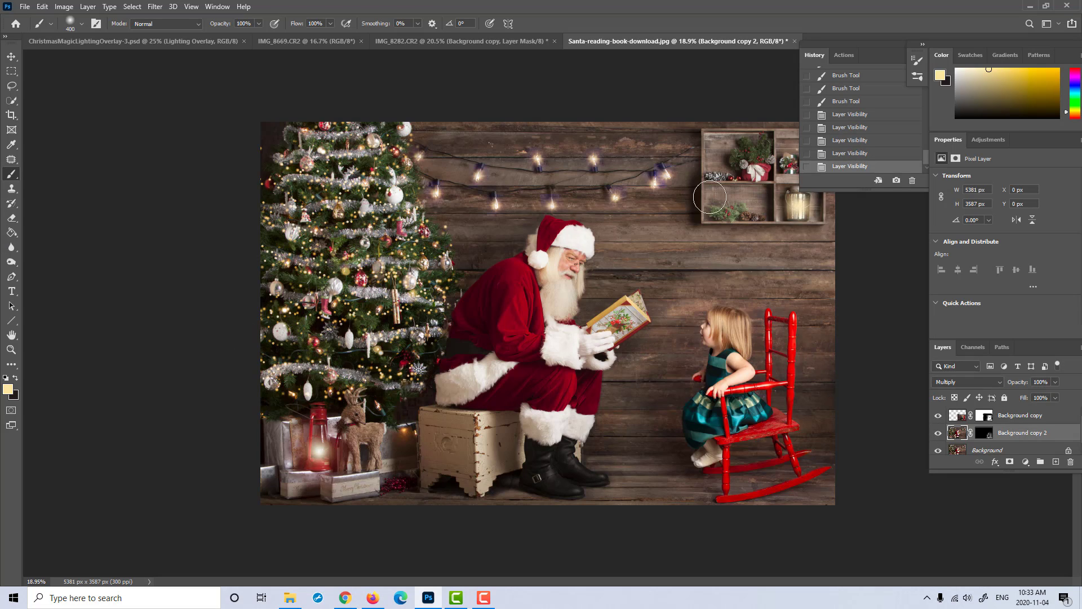
# Step: Add a Levels adjustment layer above Background copy with input levels 9, 1.07 and 244
pyautogui.click(1011, 416)
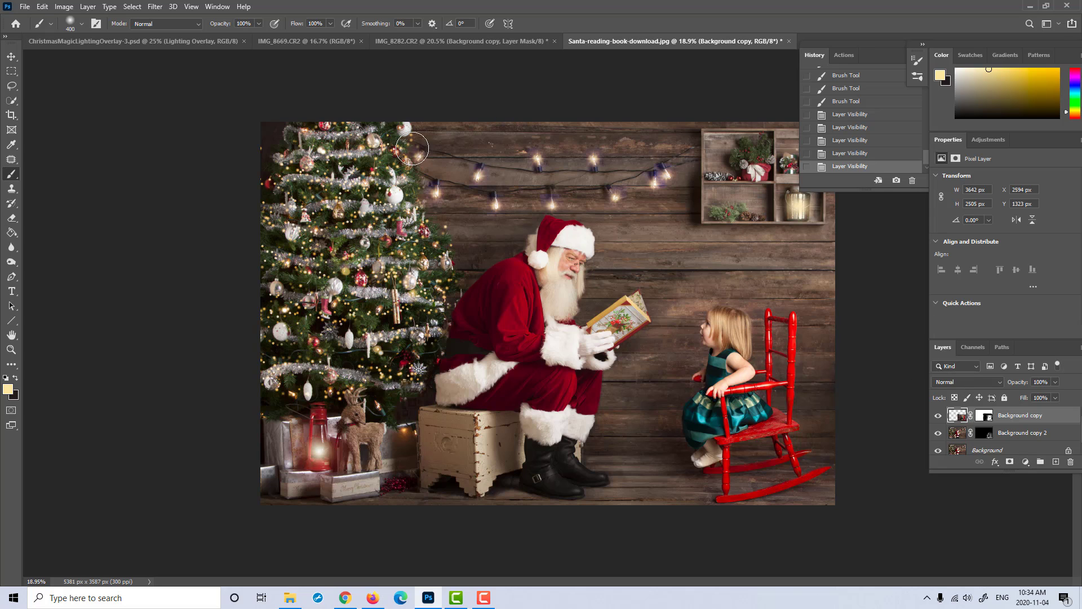
pyautogui.click(1026, 463)
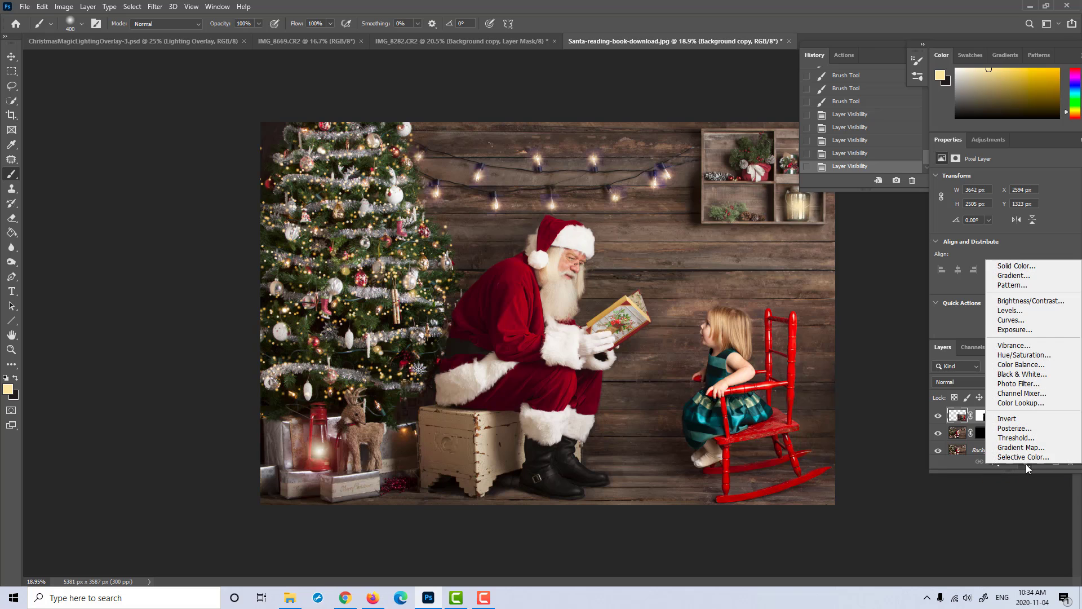
pyautogui.click(1017, 311)
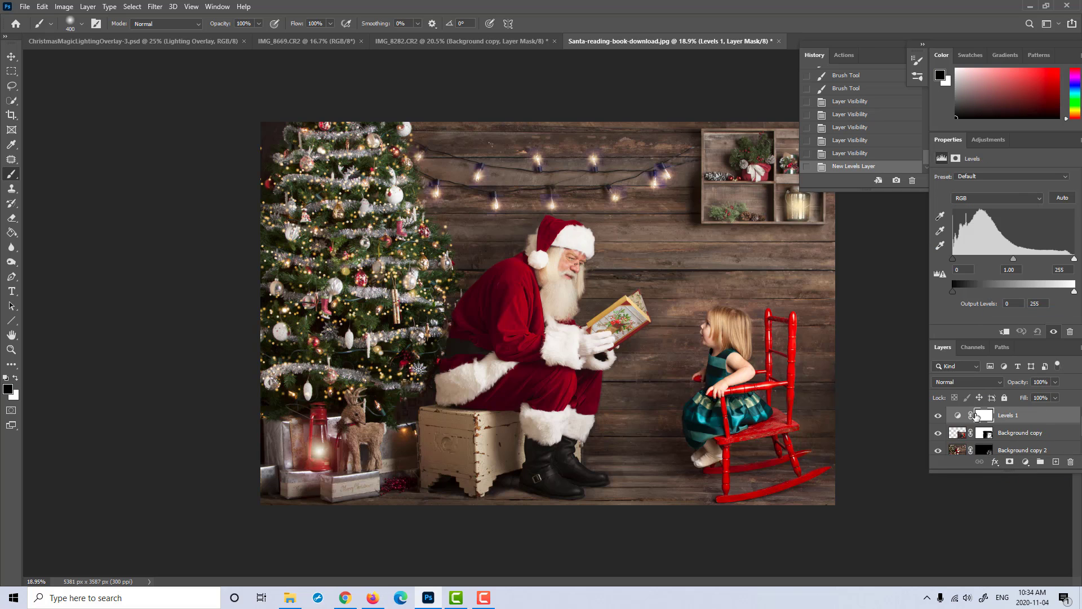
pyautogui.scroll(-2, 979, 437)
pyautogui.scroll(2, 978, 437)
pyautogui.moveTo(1014, 261); pyautogui.dragTo(1012, 261)
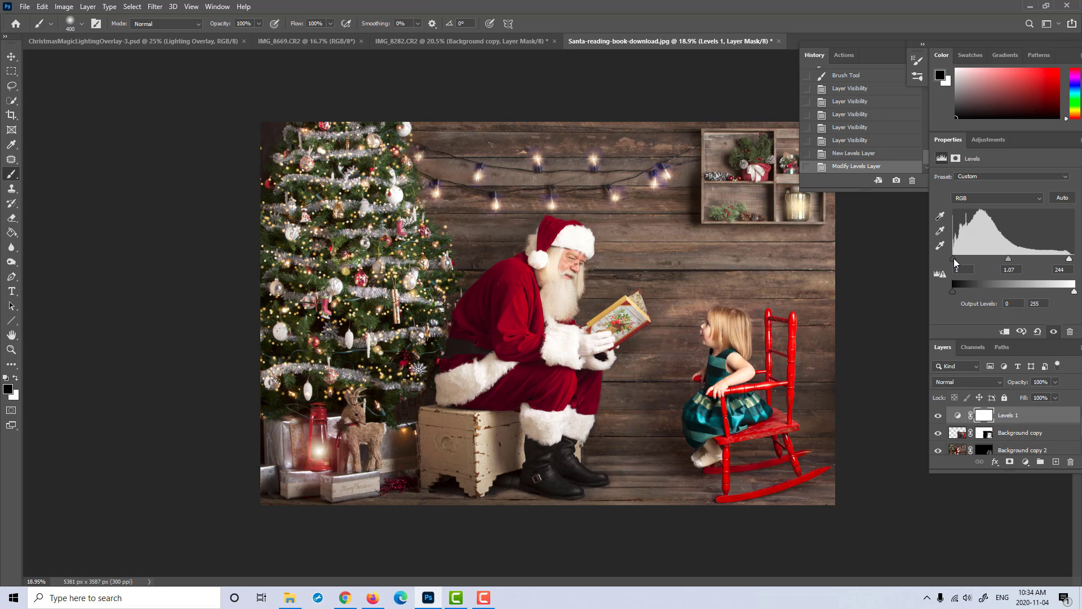
# Step: Add a Curves adjustment layer on top and shape a gentle S-curve with darker shadows and brighter highlights
pyautogui.click(1026, 463)
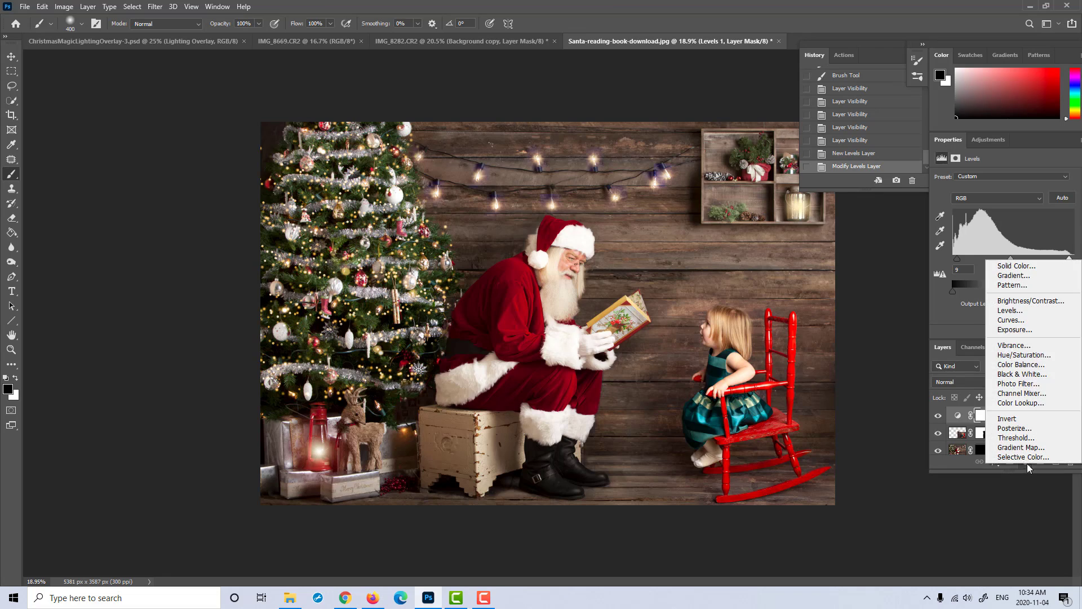
pyautogui.click(1023, 322)
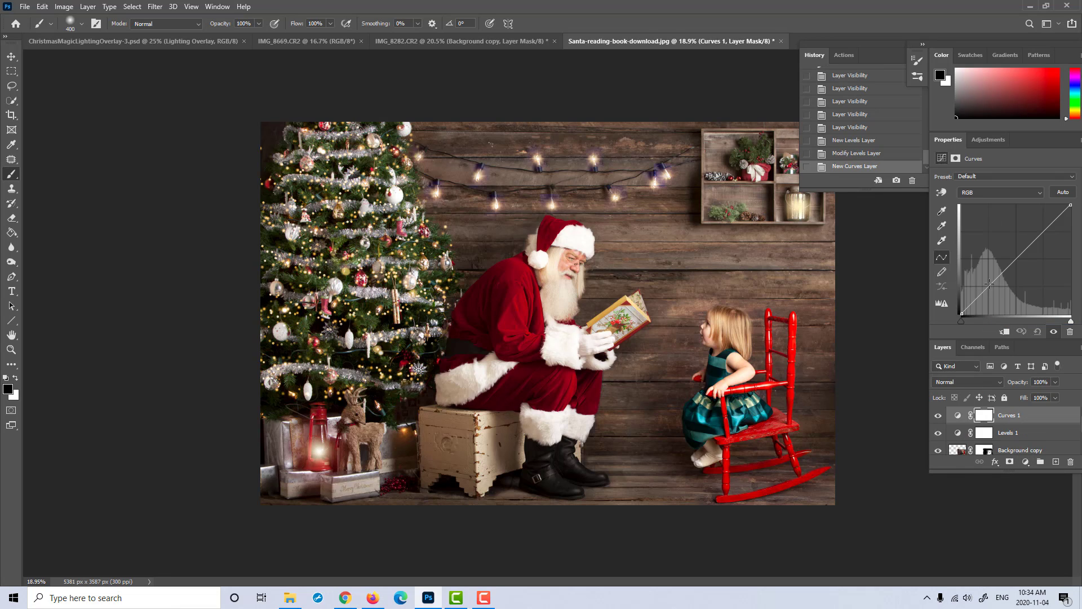
pyautogui.click(989, 285)
pyautogui.click(990, 286)
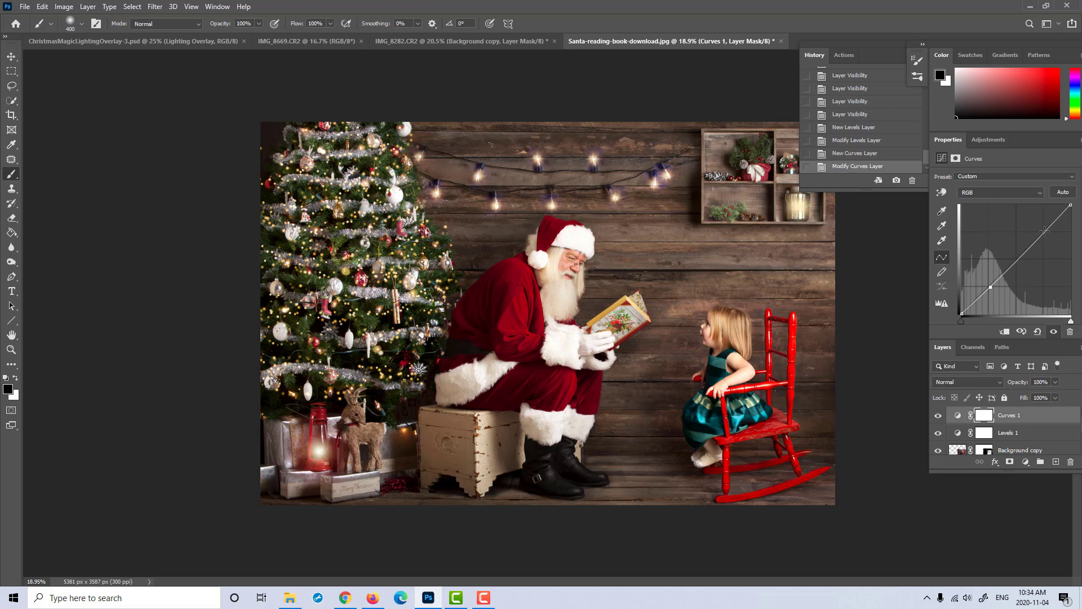
pyautogui.moveTo(1044, 231); pyautogui.dragTo(1041, 230)
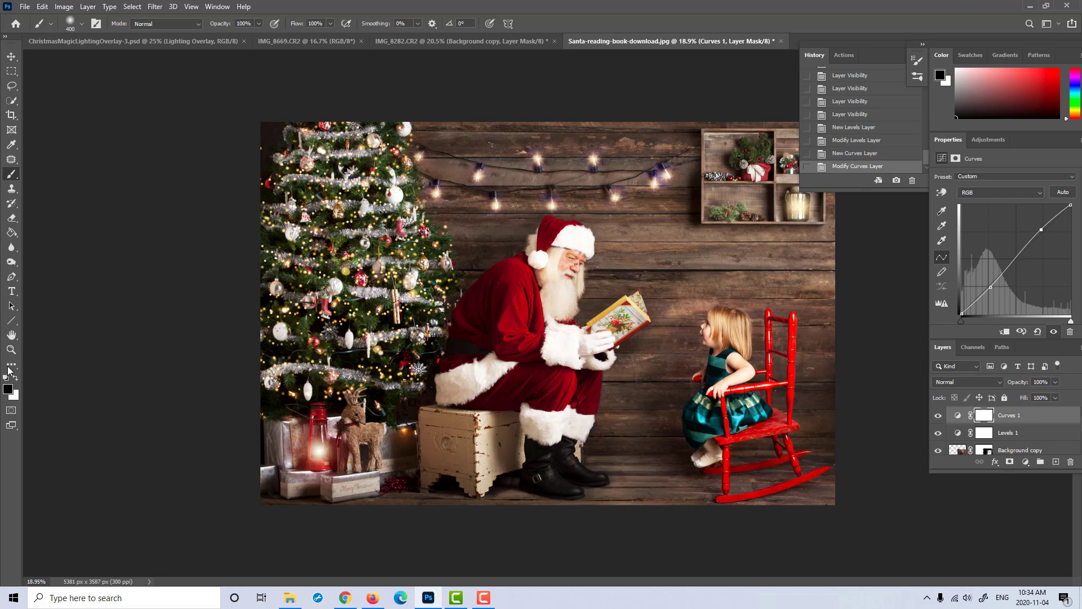
# Step: Compare the composite with and without the Curves 1 and Levels 1 layers, leaving Levels 1 hidden
pyautogui.click(11, 350)
pyautogui.moveTo(643, 355); pyautogui.dragTo(612, 354)
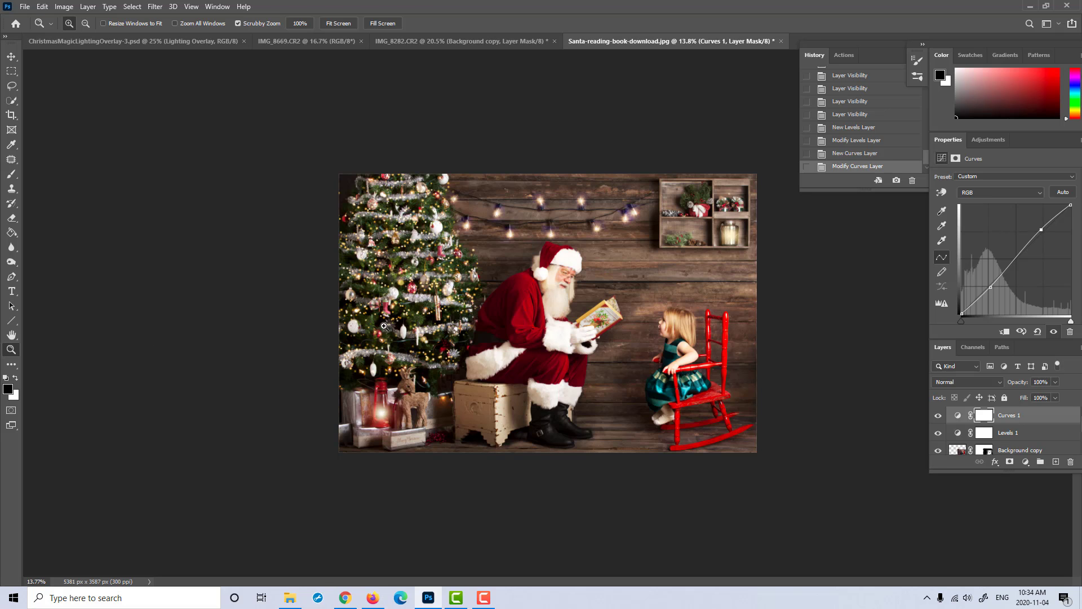
pyautogui.click(939, 415)
pyautogui.click(939, 415)
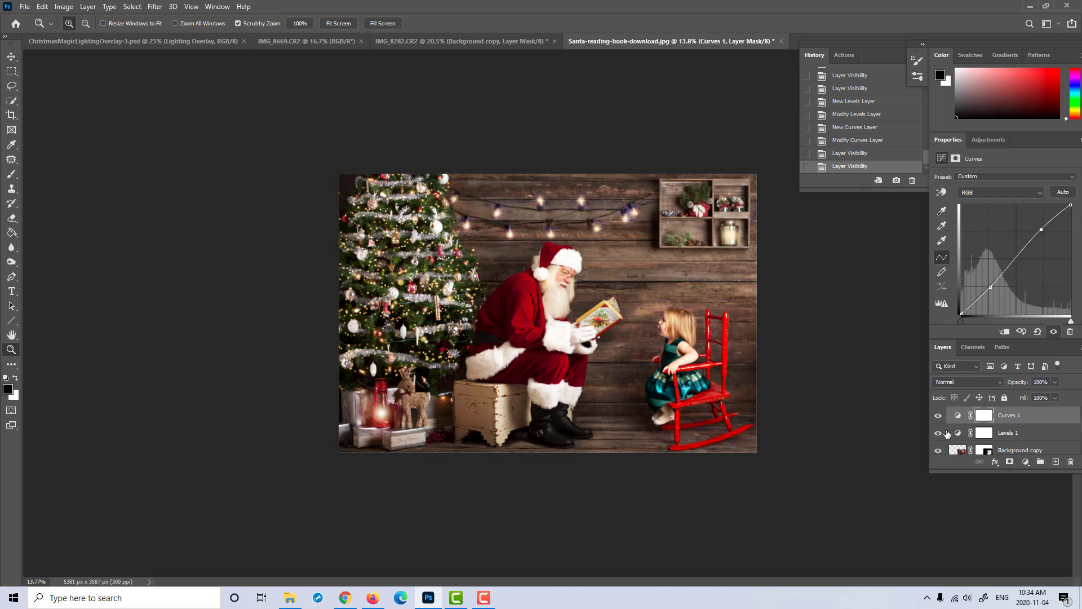
pyautogui.click(939, 433)
pyautogui.click(940, 433)
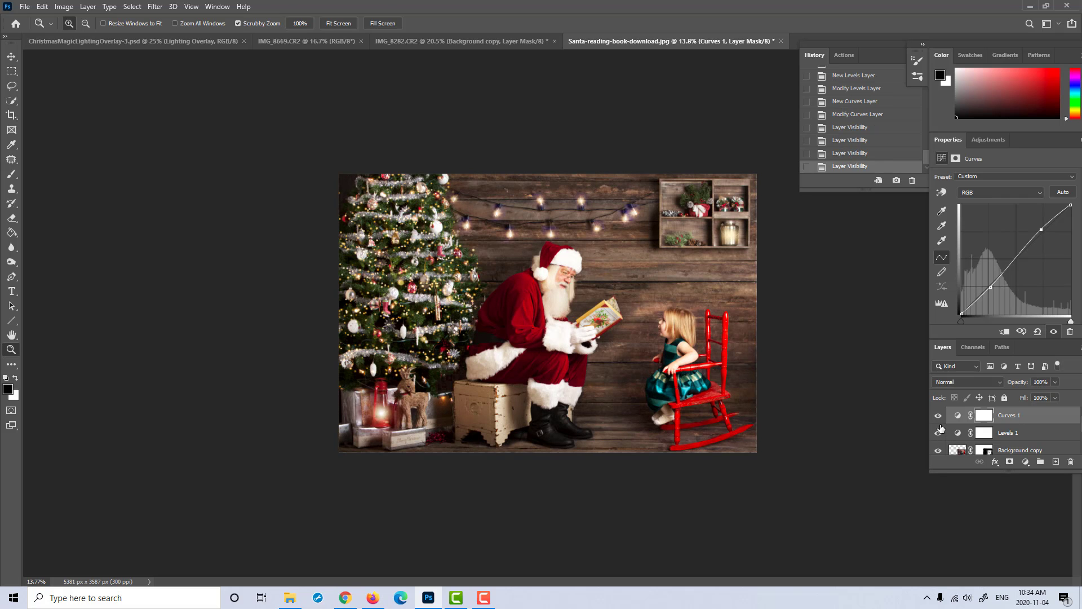
pyautogui.click(939, 433)
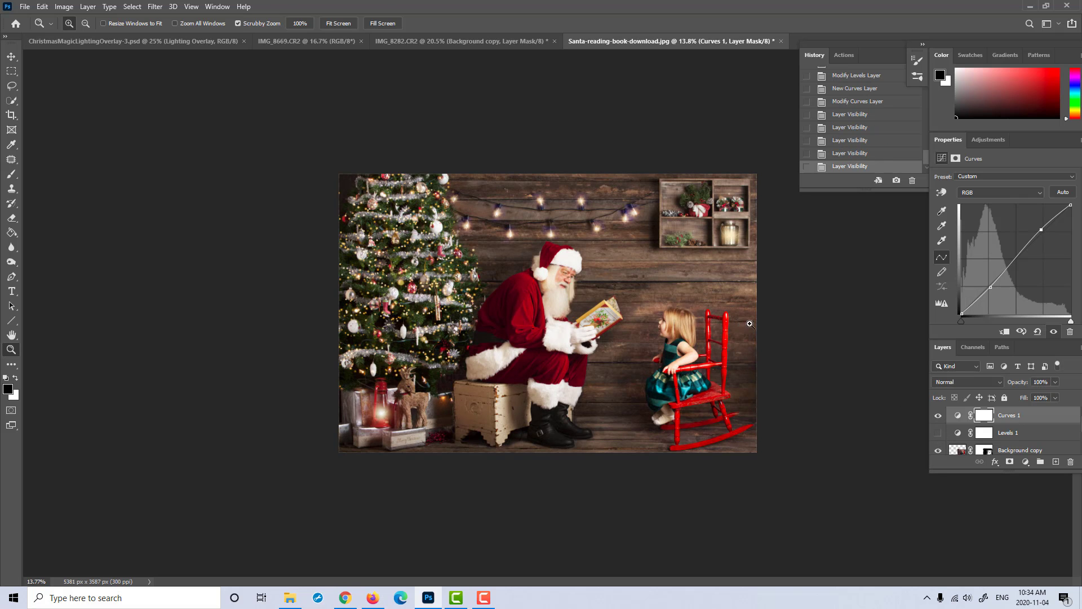
pyautogui.moveTo(751, 324); pyautogui.dragTo(766, 326)
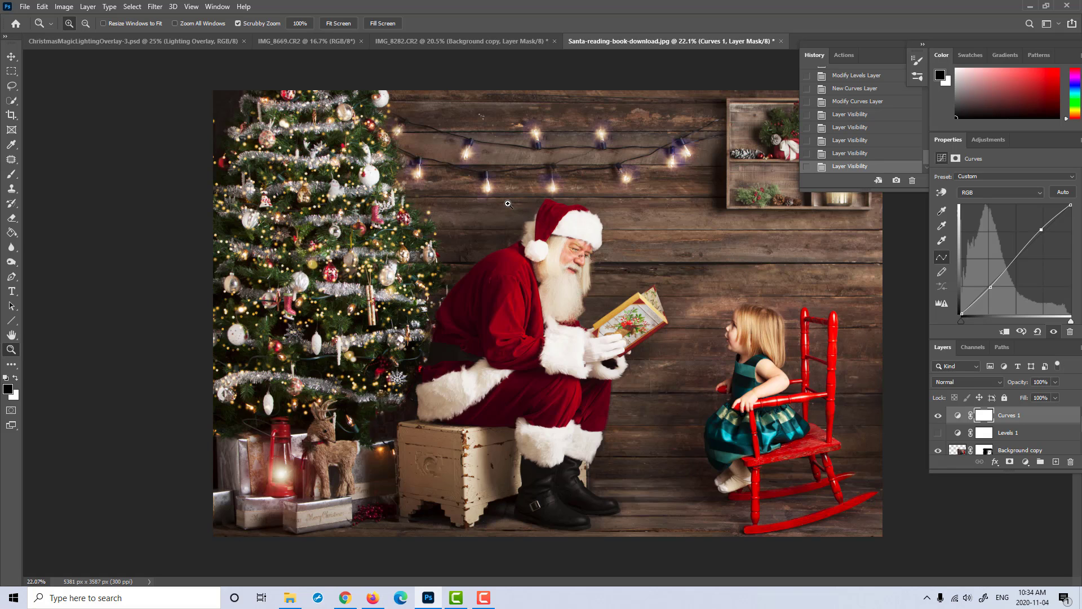